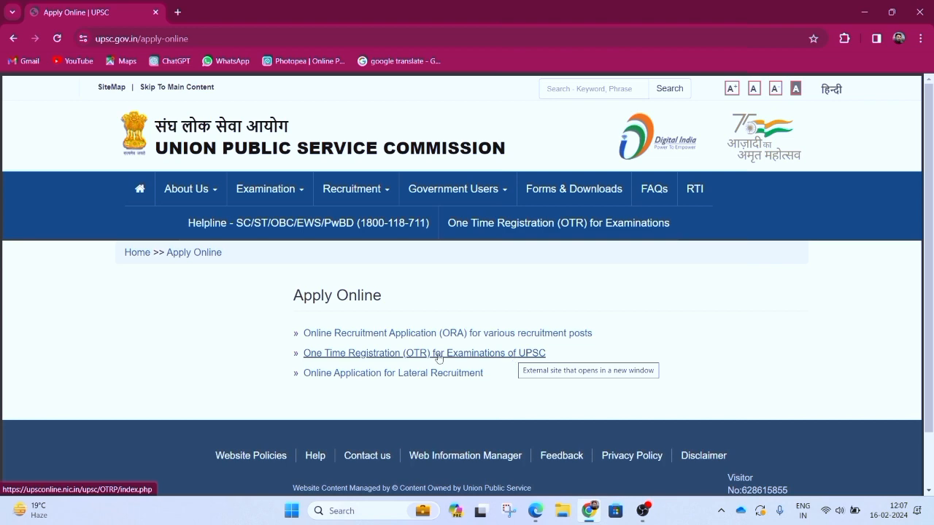
# Open the UPSC One Time Registration portal and start a blank New Registration form
pyautogui.click(439, 354)
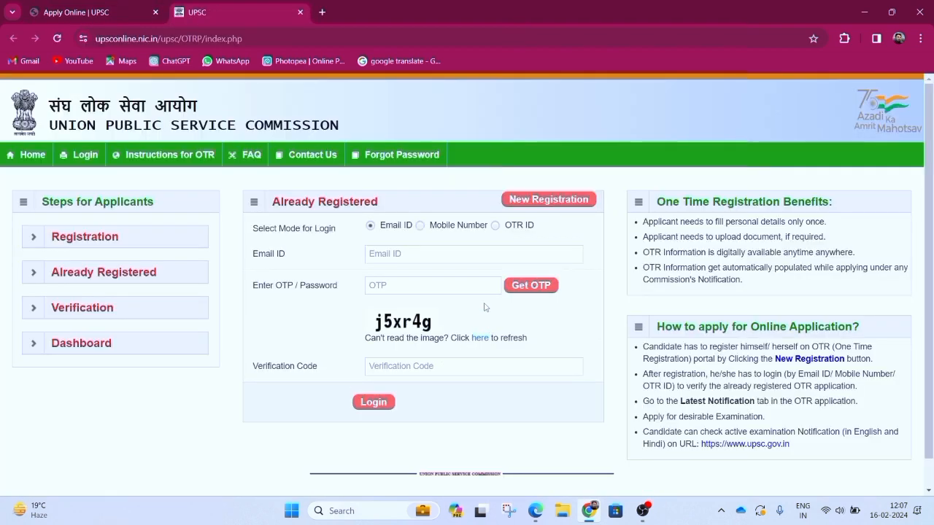
pyautogui.click(426, 253)
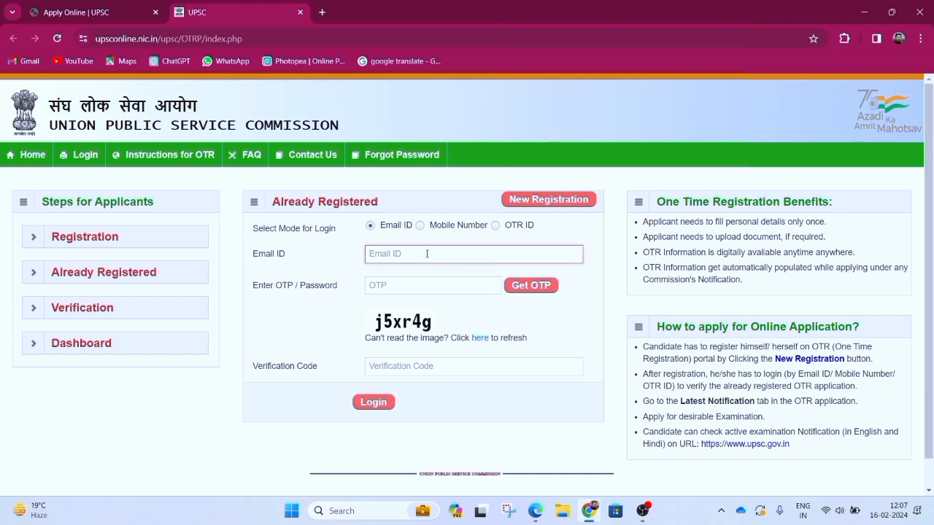
pyautogui.click(525, 200)
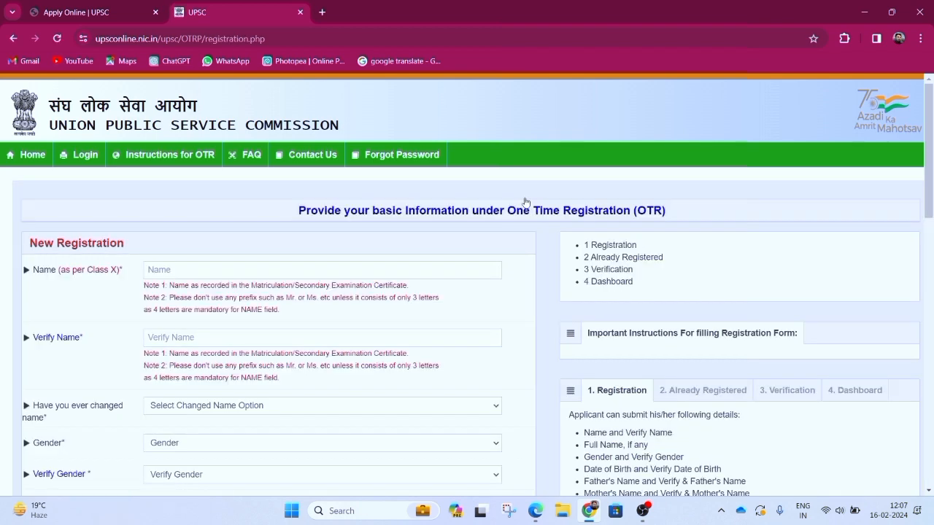
# Enter the applicant's full name and repeat it in Verify Name
pyautogui.click(249, 271)
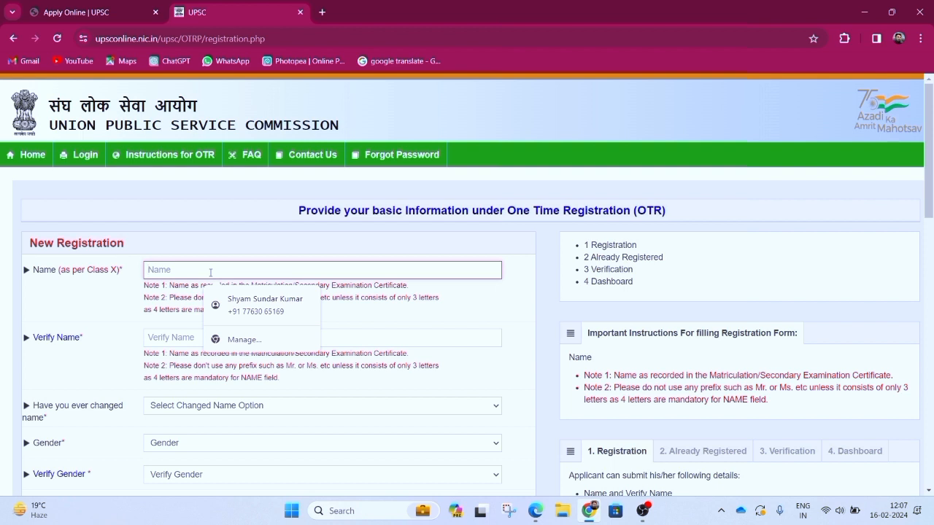
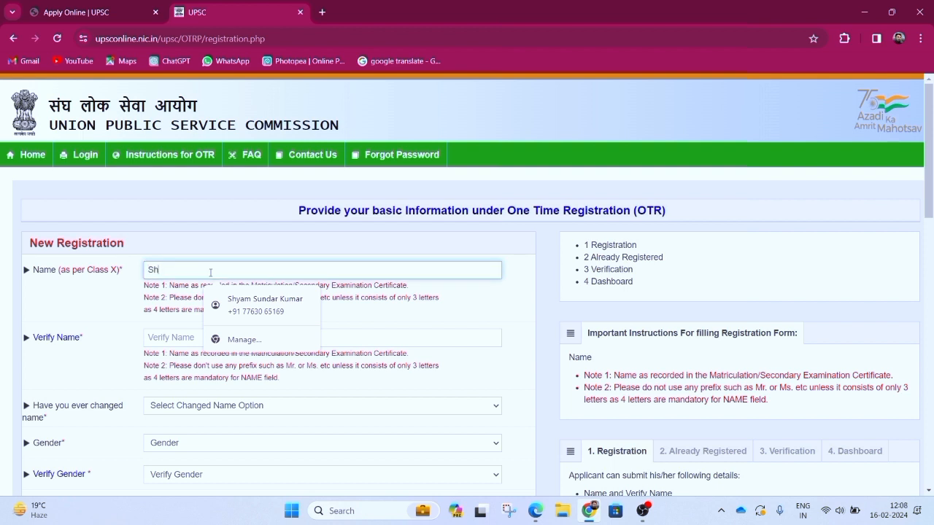
pyautogui.click(396, 337)
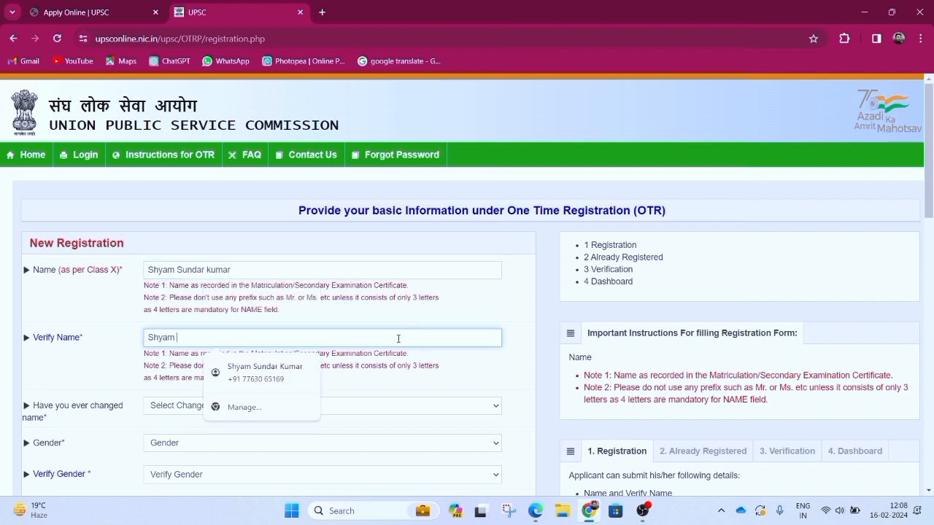
# Answer No to having changed name and set gender to Male in both gender fields
pyautogui.click(398, 405)
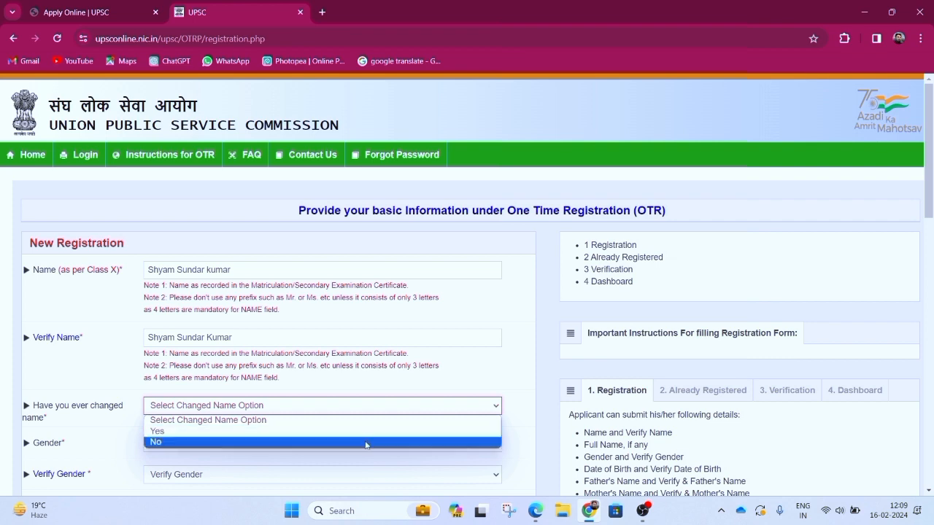
pyautogui.click(367, 442)
pyautogui.scroll(-2, 366, 445)
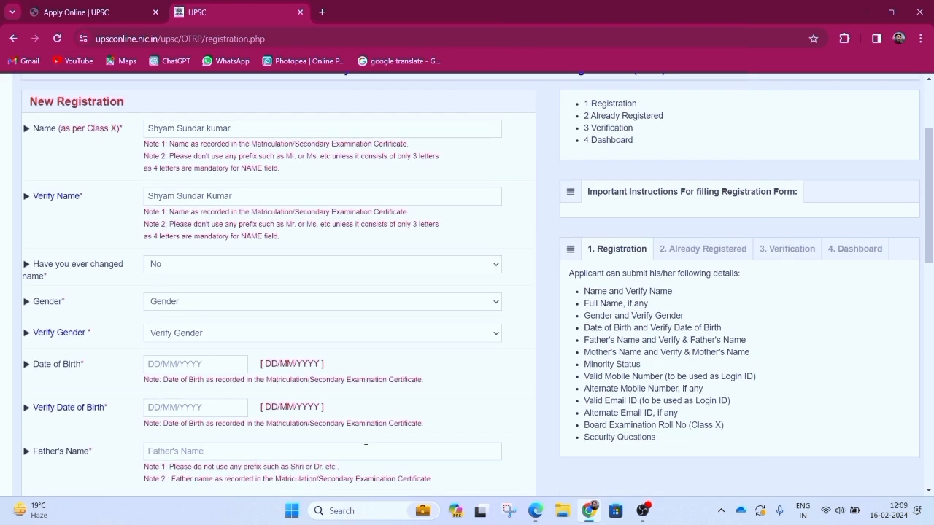
pyautogui.click(314, 306)
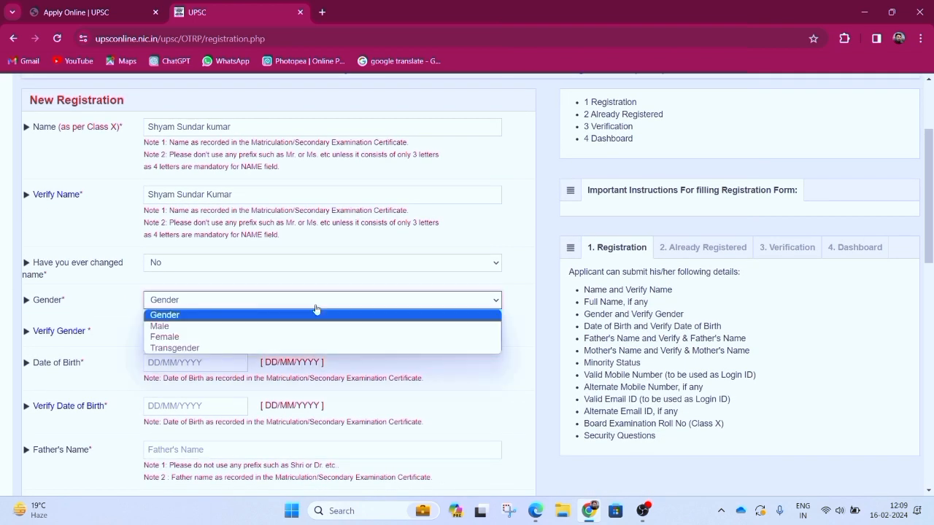
pyautogui.click(297, 326)
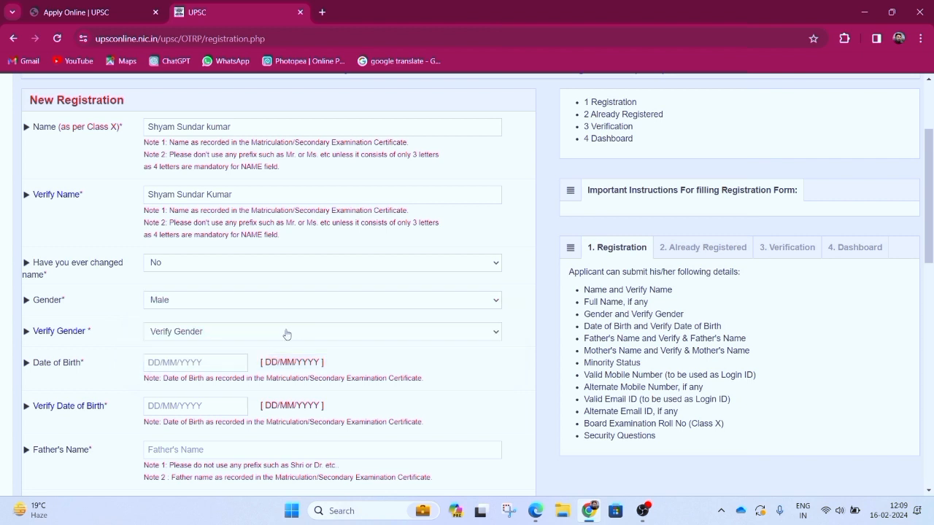
pyautogui.click(283, 334)
pyautogui.click(256, 357)
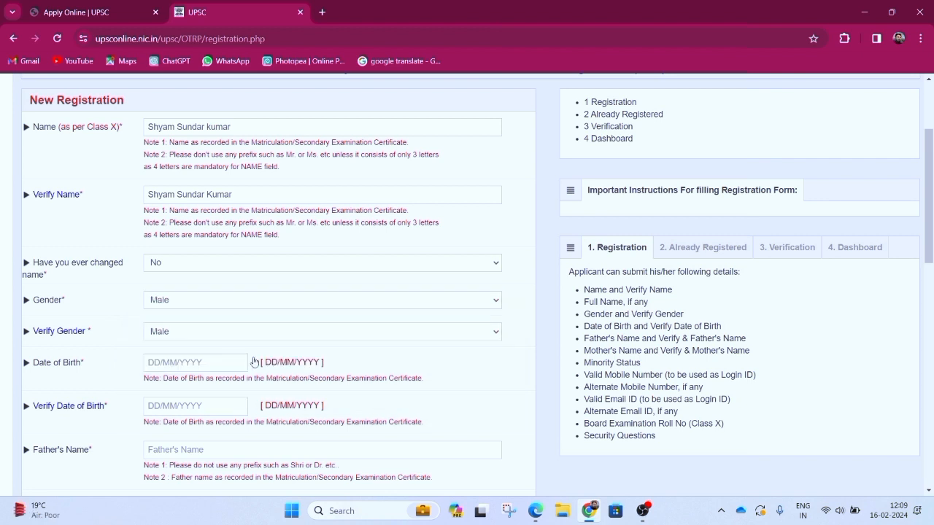
pyautogui.click(222, 365)
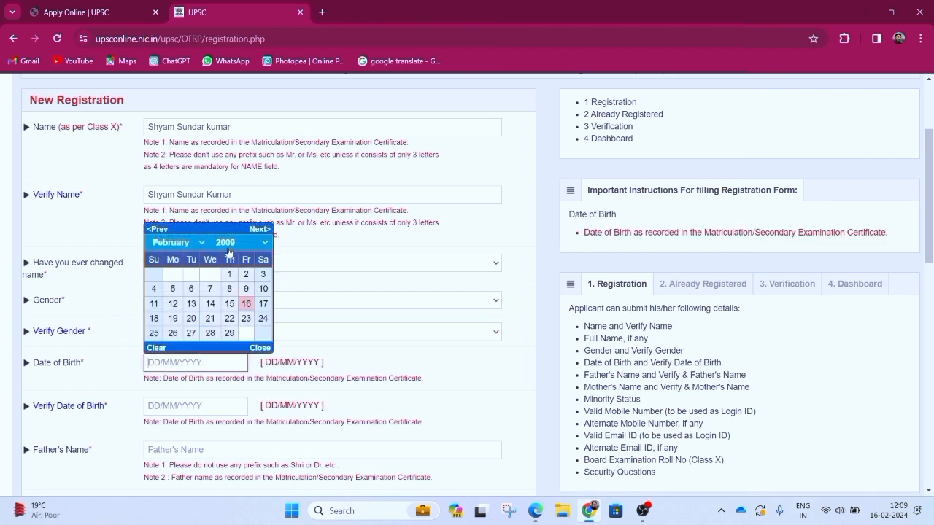
pyautogui.click(265, 243)
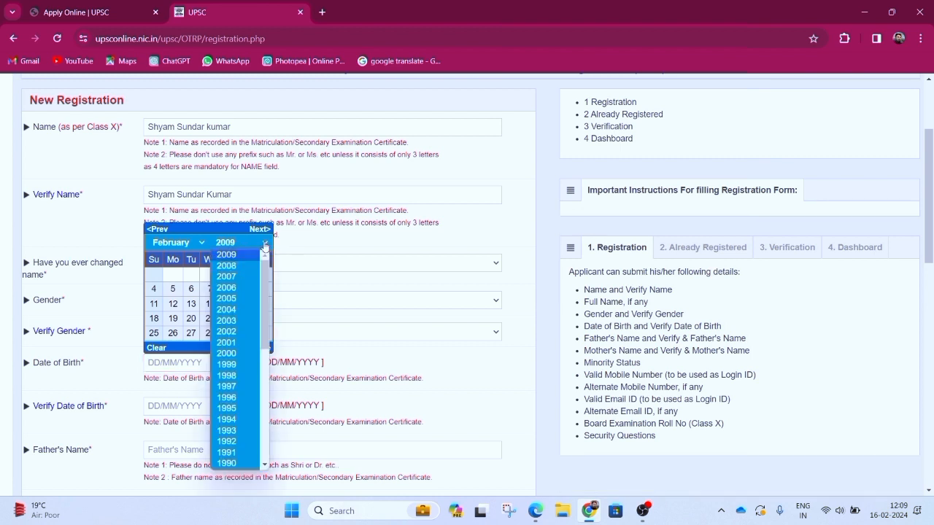
pyautogui.click(241, 375)
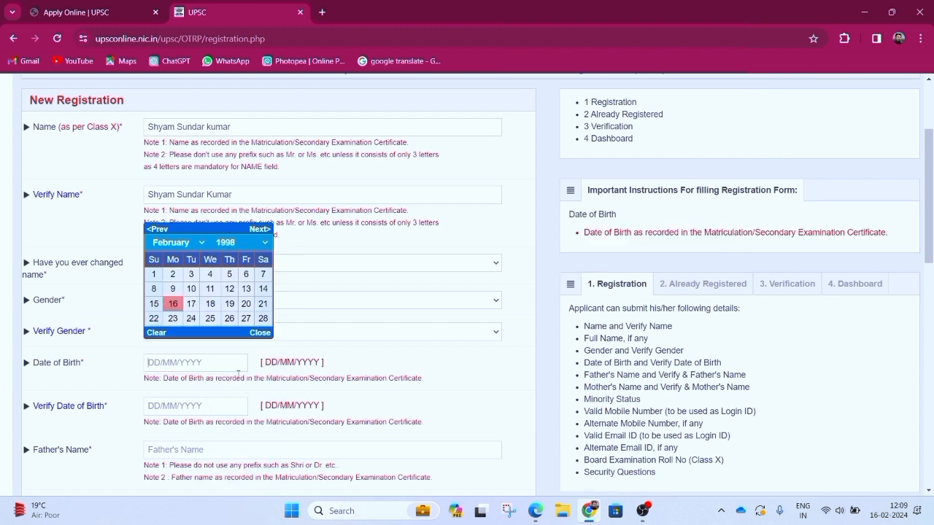
pyautogui.click(201, 244)
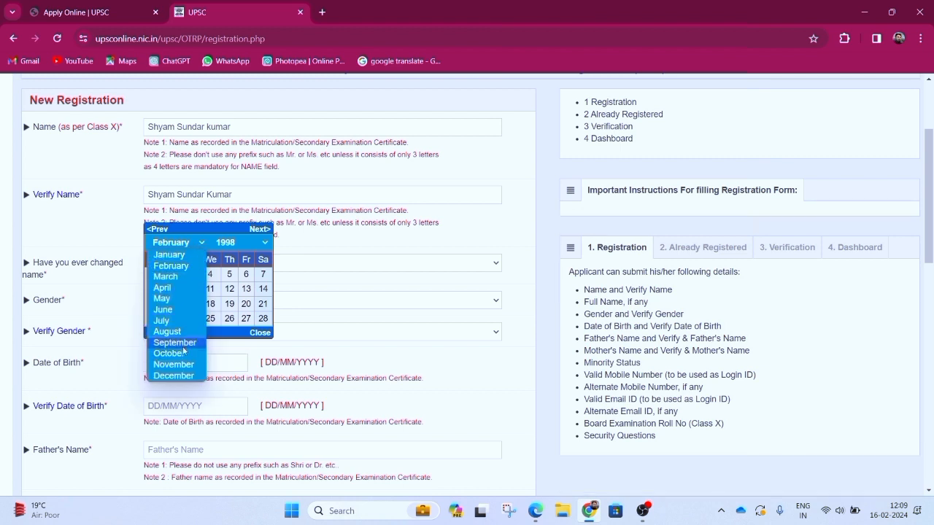
pyautogui.click(182, 343)
pyautogui.click(202, 244)
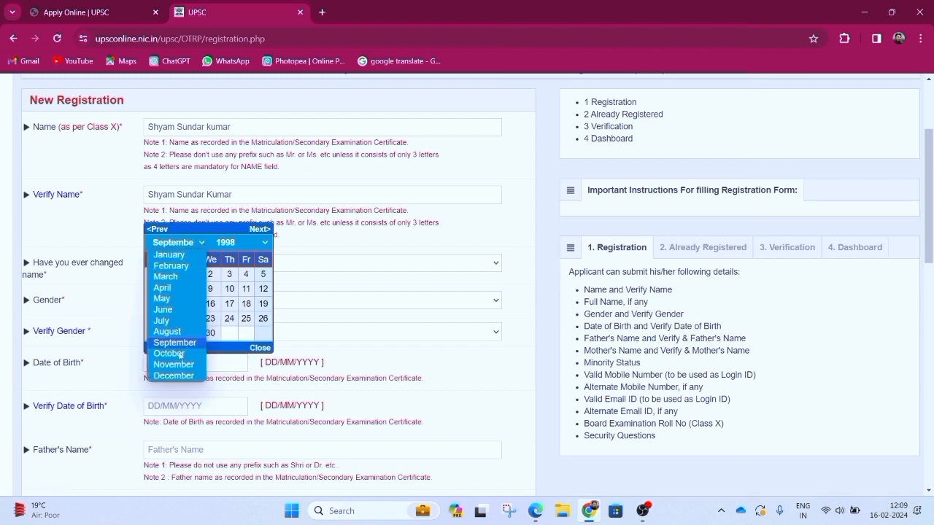
pyautogui.click(175, 354)
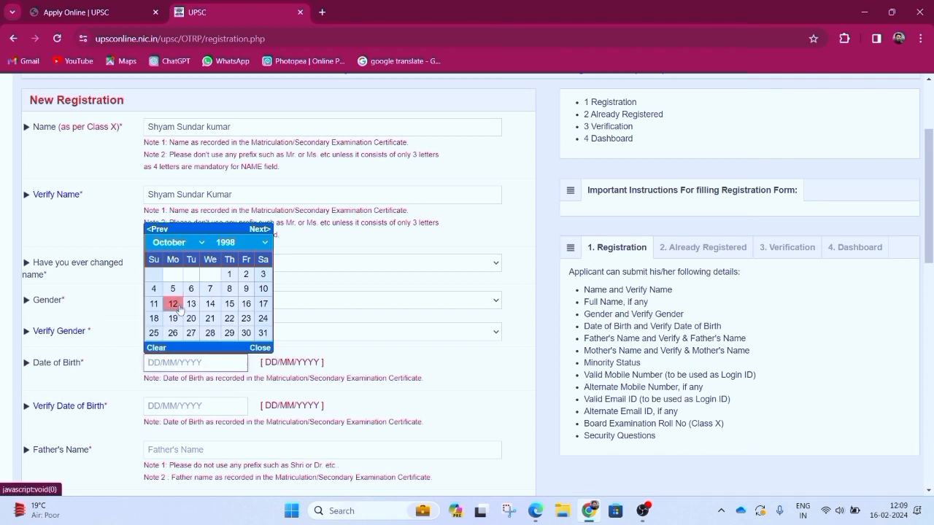
pyautogui.click(173, 303)
pyautogui.click(213, 408)
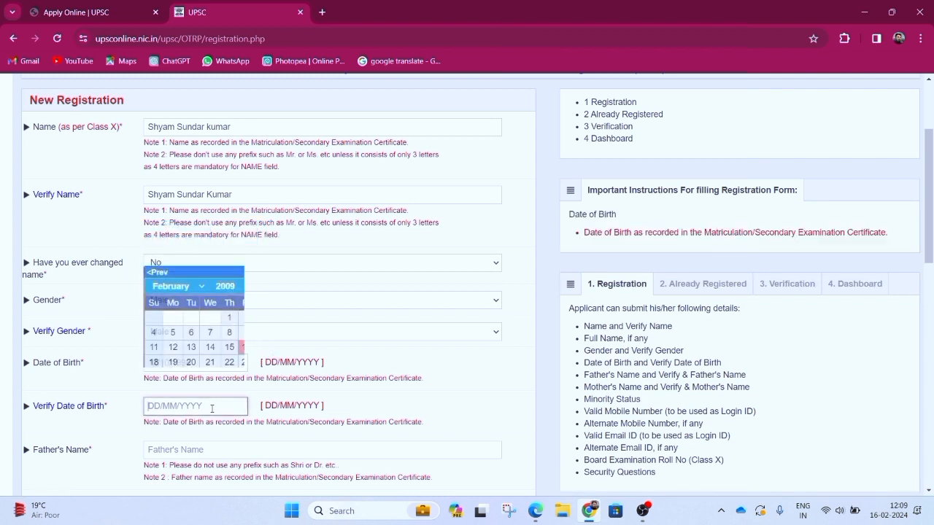
pyautogui.click(264, 286)
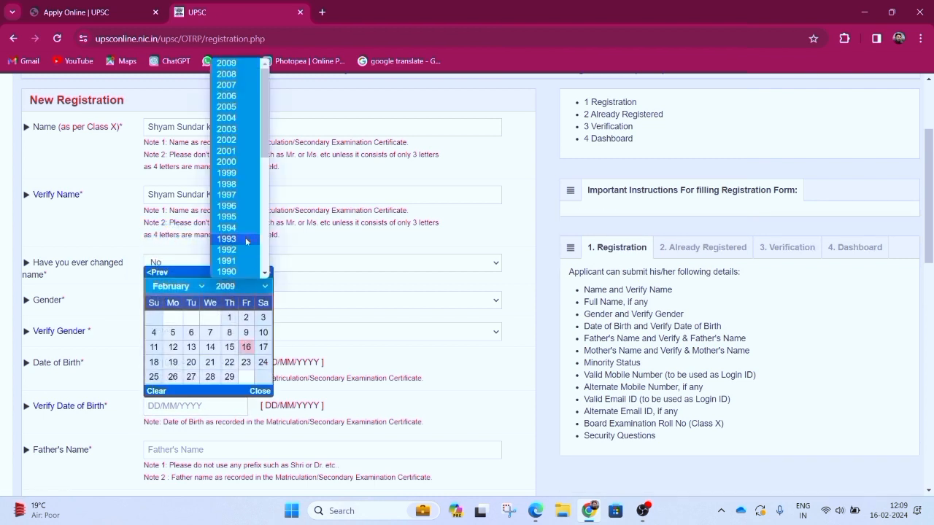
pyautogui.click(236, 183)
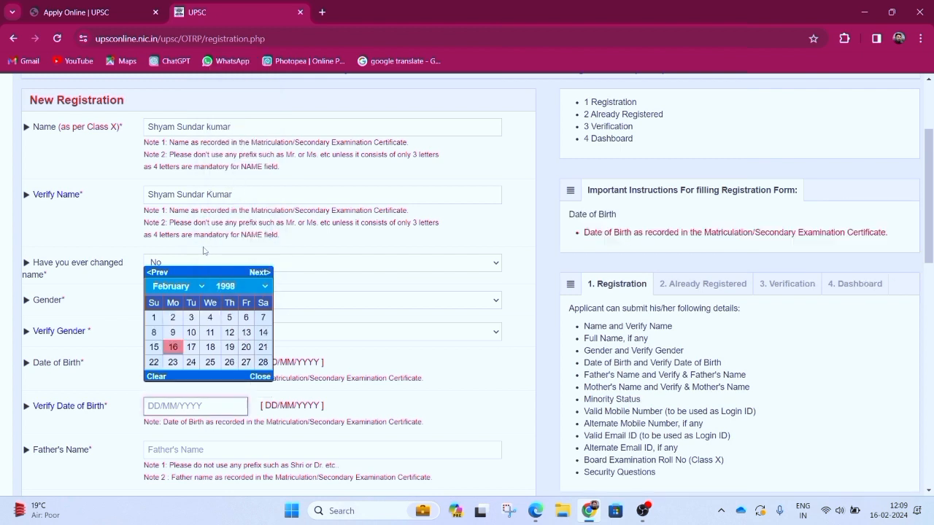
pyautogui.click(178, 285)
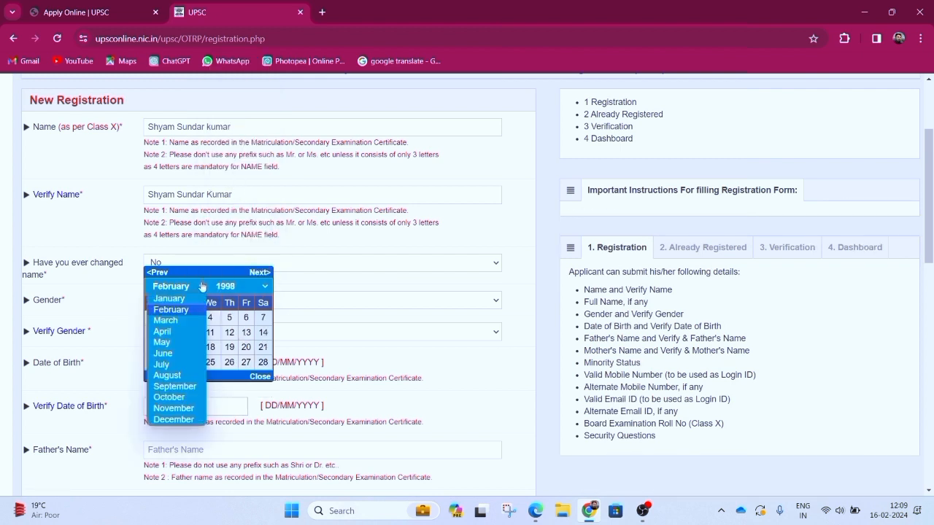
pyautogui.click(193, 397)
pyautogui.click(173, 347)
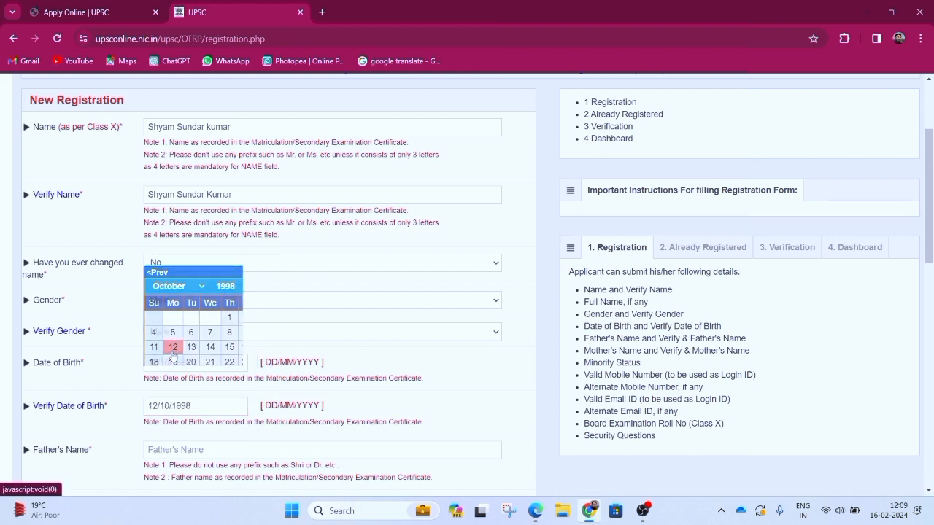
pyautogui.scroll(-2, 244, 378)
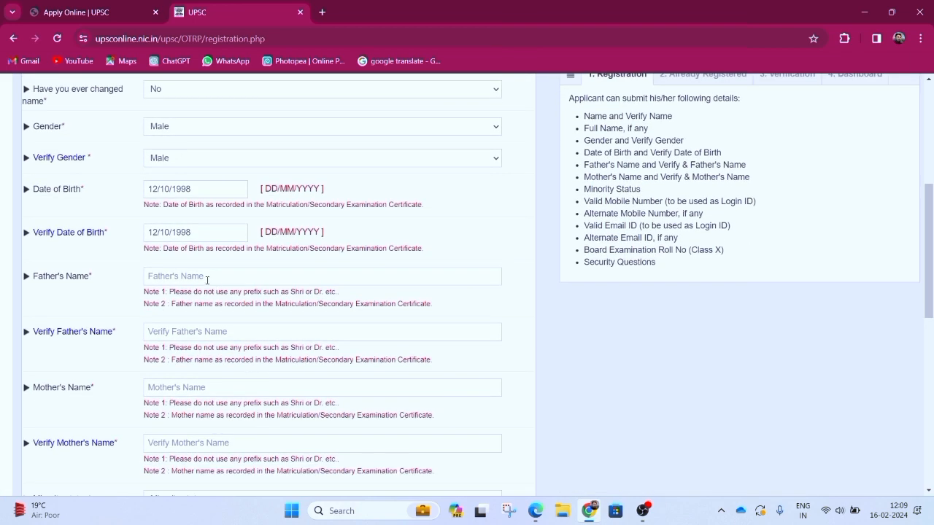
# Fill in the father's name, answer No for minority status, and finish the e-mail ID
pyautogui.click(207, 280)
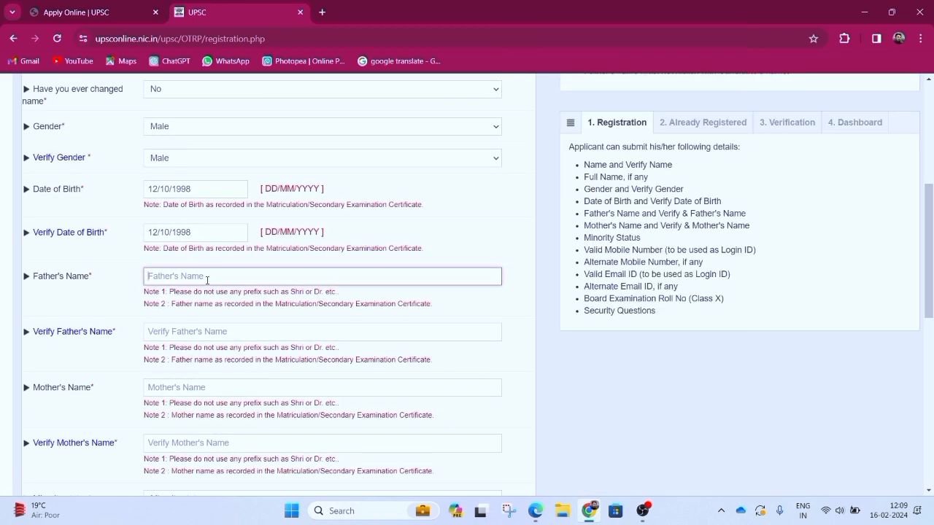
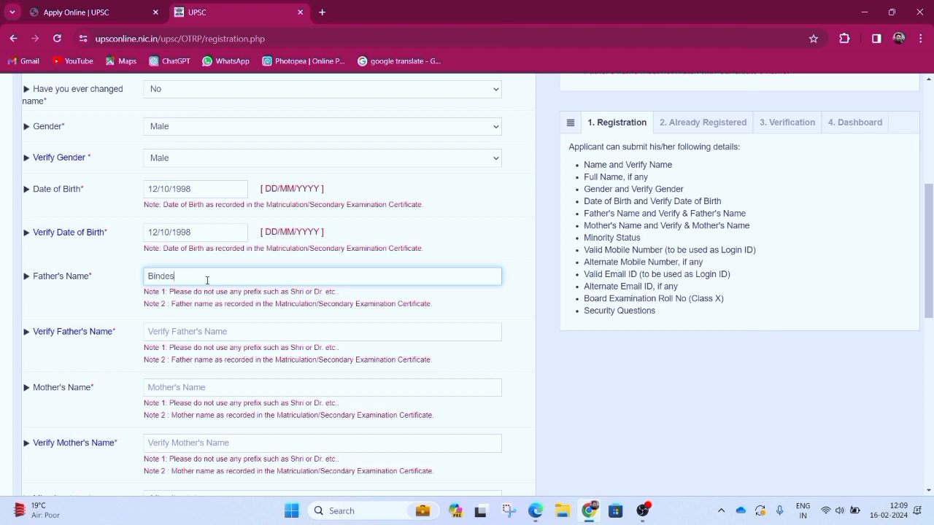
pyautogui.click(194, 328)
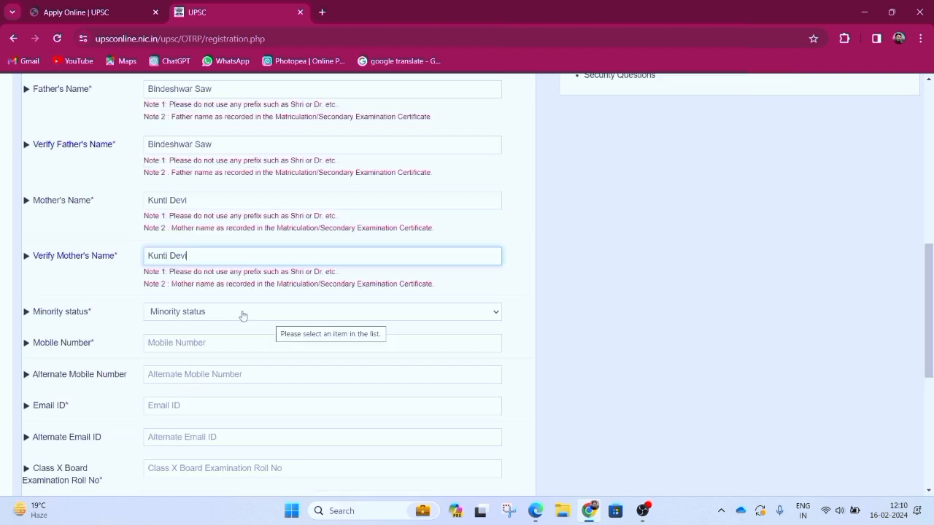
pyautogui.click(242, 314)
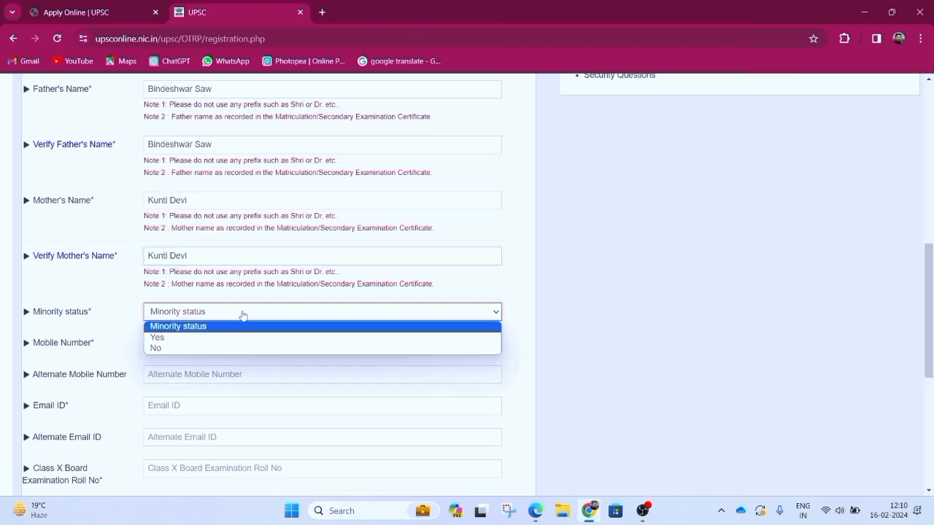
pyautogui.click(218, 350)
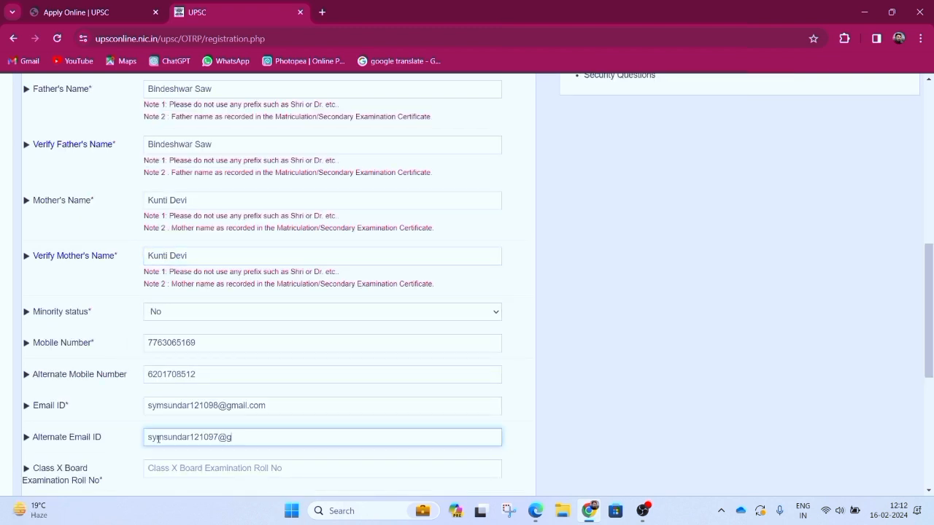
pyautogui.write('ail.com')
pyautogui.scroll(-1, 158, 439)
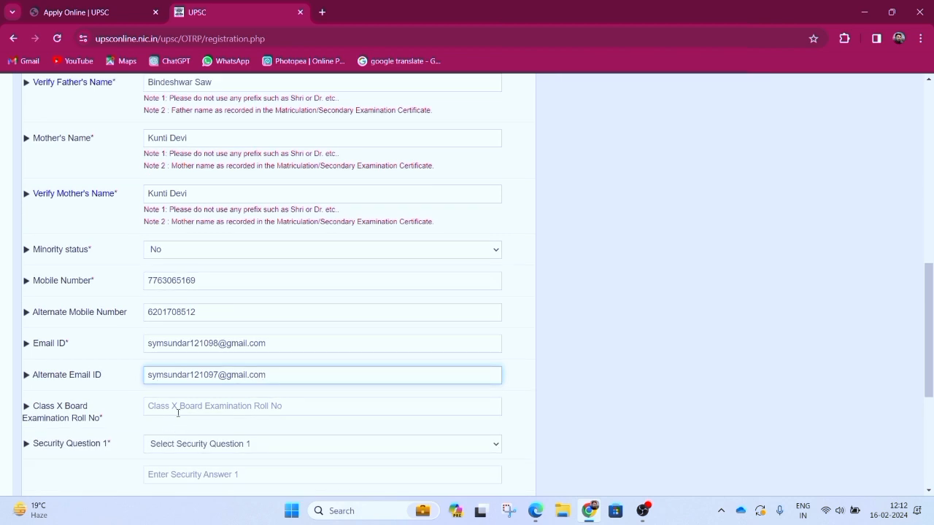
pyautogui.click(180, 406)
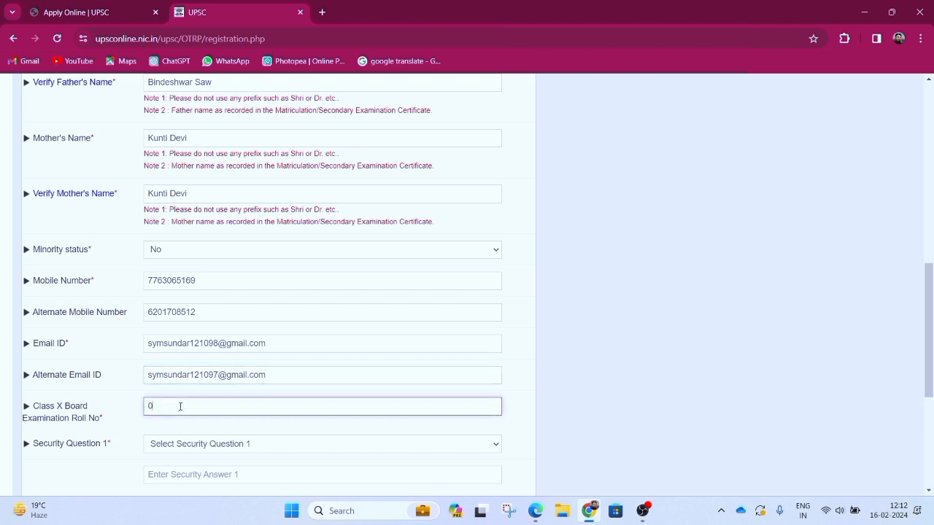
# Enter the Class X roll number and set Security Question 1 to the childhood-name question
pyautogui.scroll(-1, 192, 442)
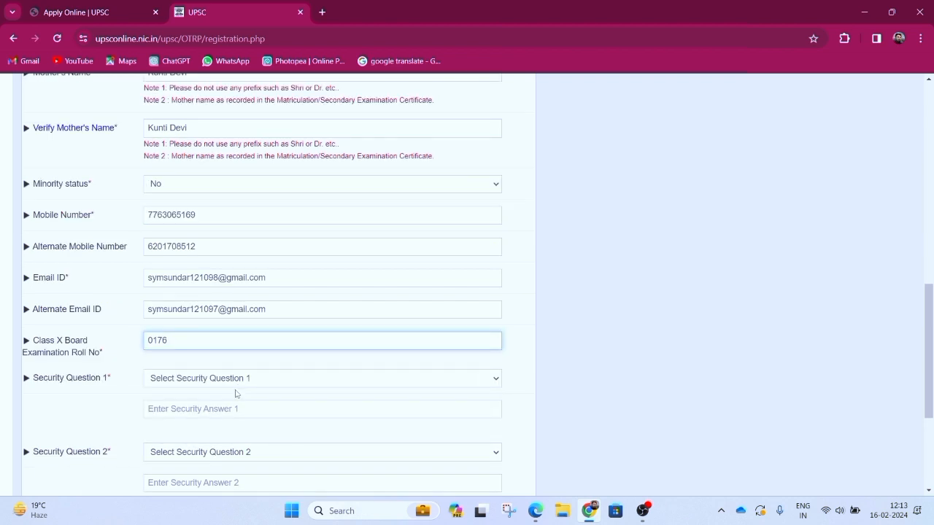
pyautogui.click(239, 381)
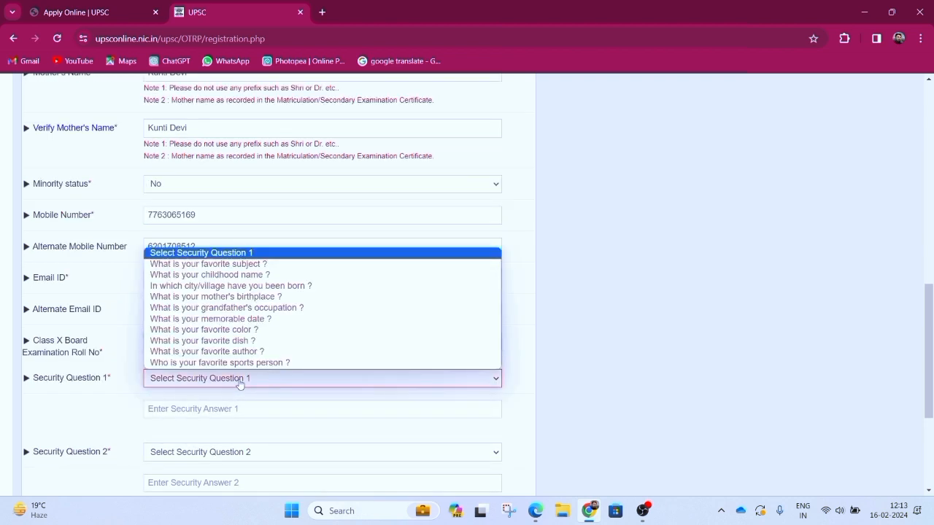
pyautogui.click(219, 264)
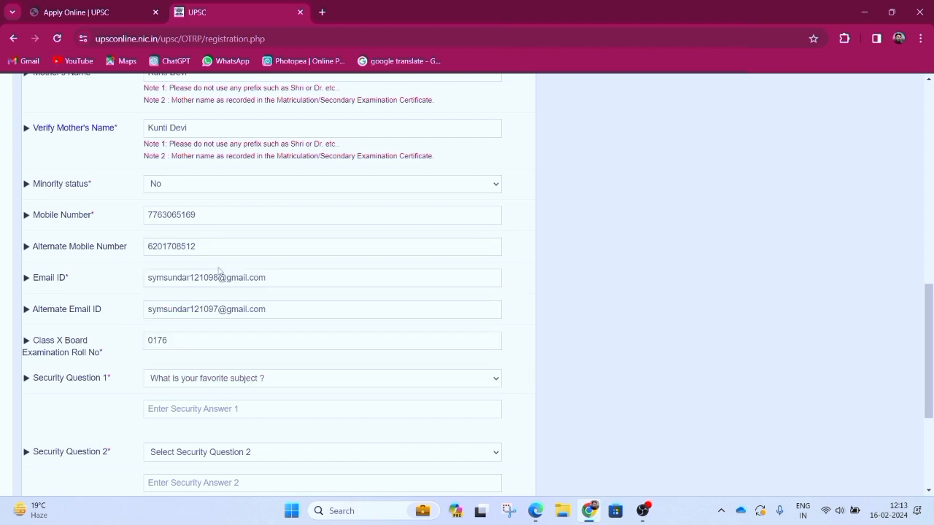
pyautogui.click(204, 407)
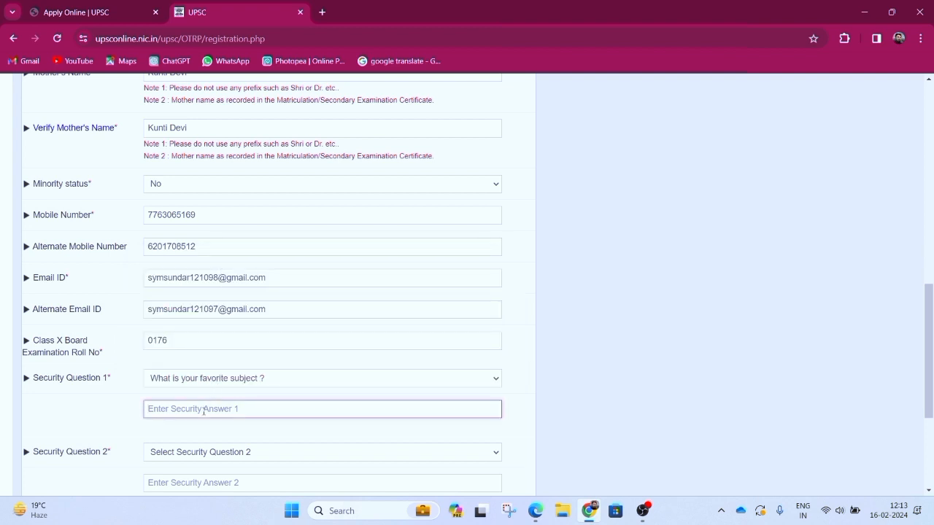
pyautogui.click(231, 381)
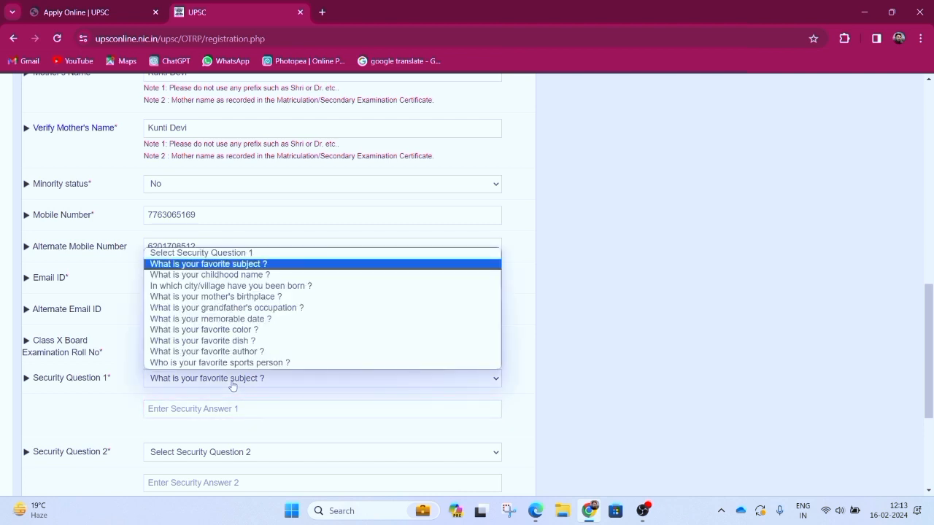
pyautogui.click(226, 276)
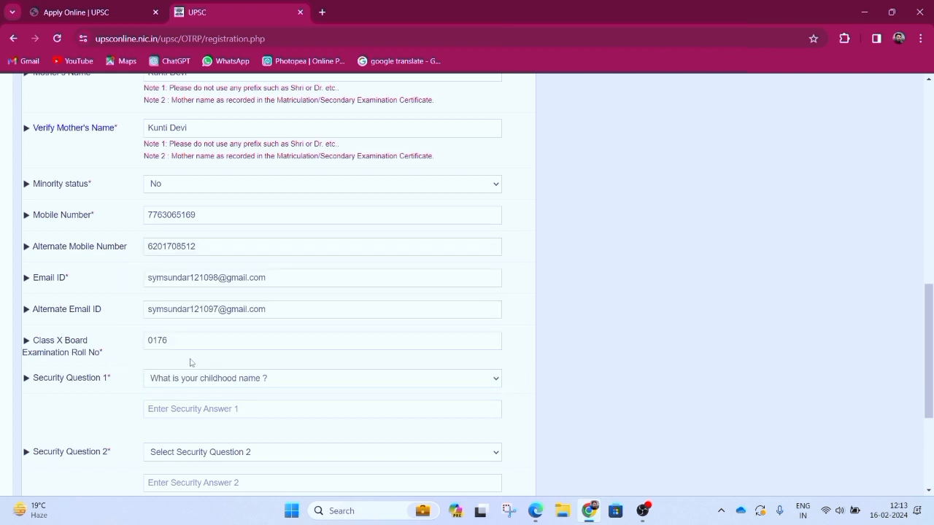
# Type the first security answer, set Security Question 2 to favourite subject, and enter the captcha
pyautogui.click(195, 410)
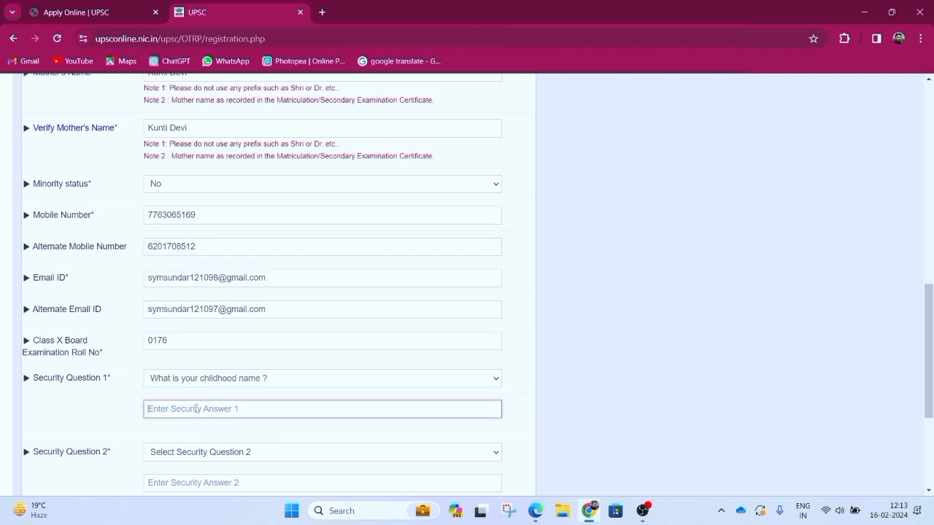
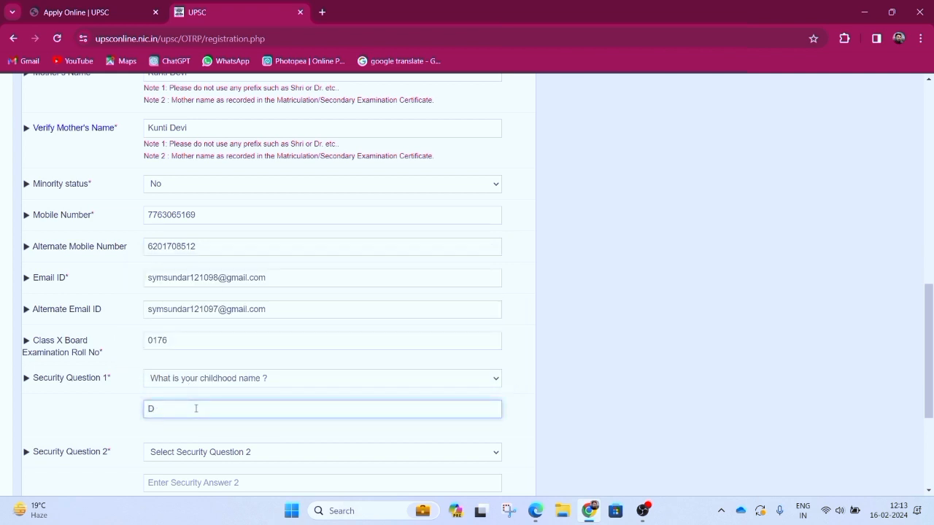
pyautogui.click(200, 452)
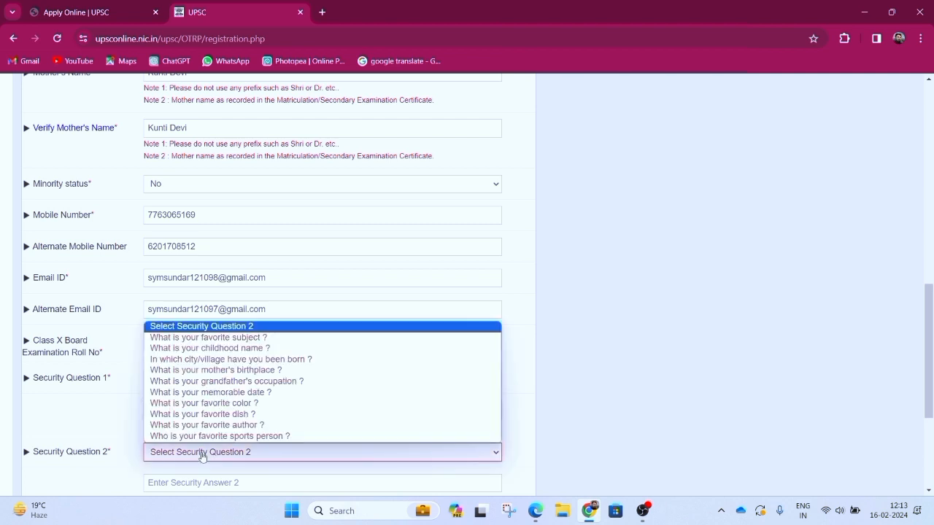
pyautogui.click(242, 341)
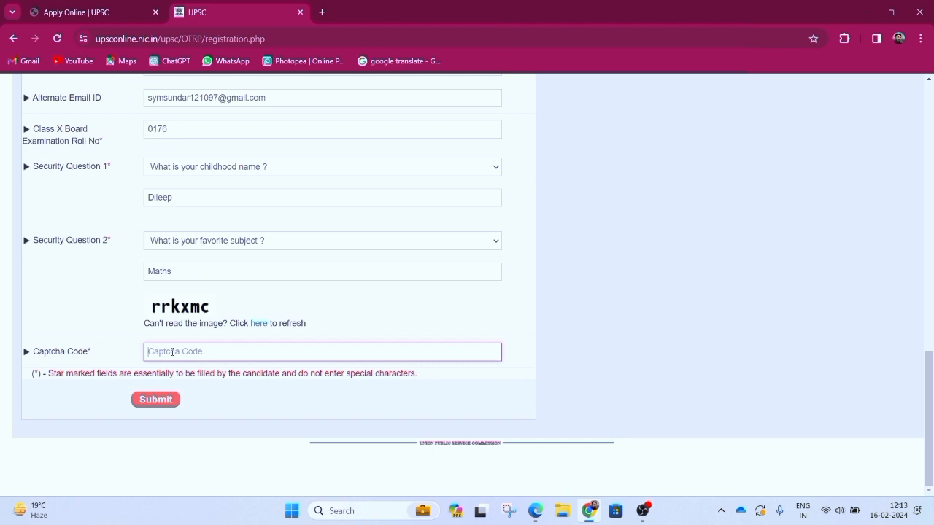
pyautogui.write('rr')
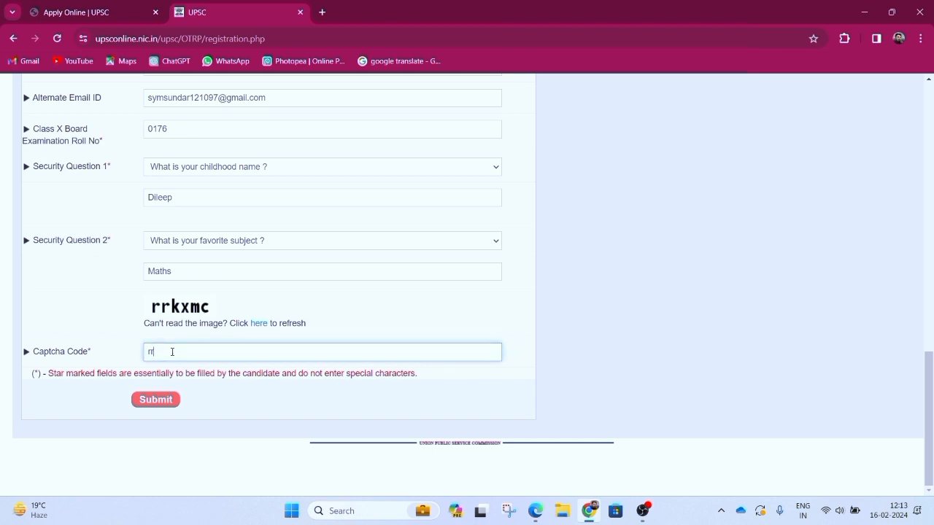
pyautogui.write('kxmc')
pyautogui.scroll(12, 172, 351)
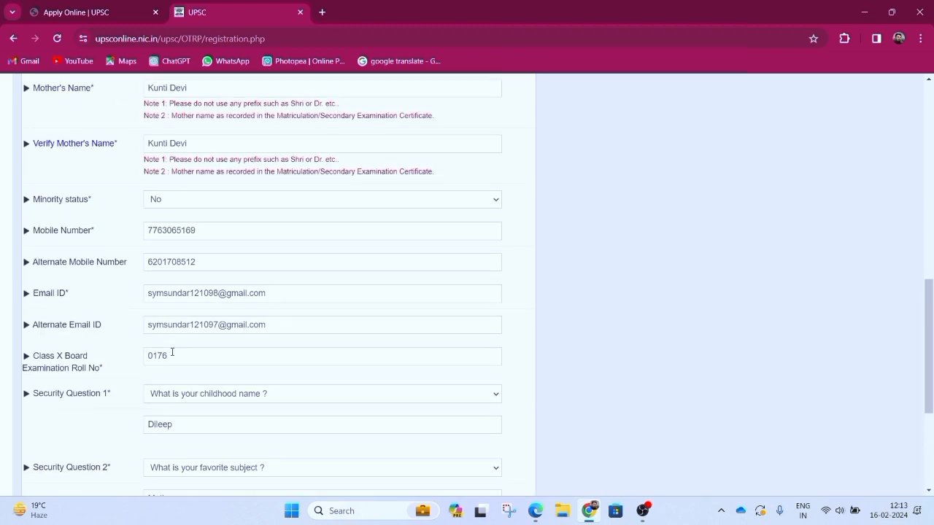
pyautogui.scroll(-7, 172, 352)
pyautogui.scroll(-6, 172, 351)
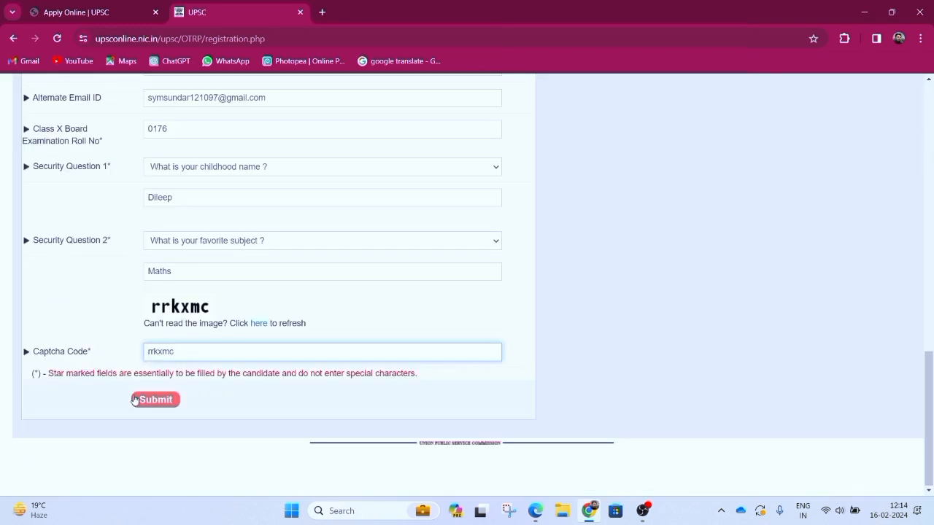
# Submit the registration, agree to the reviewed details, and verify the mobile and e-mail OTPs
pyautogui.click(149, 406)
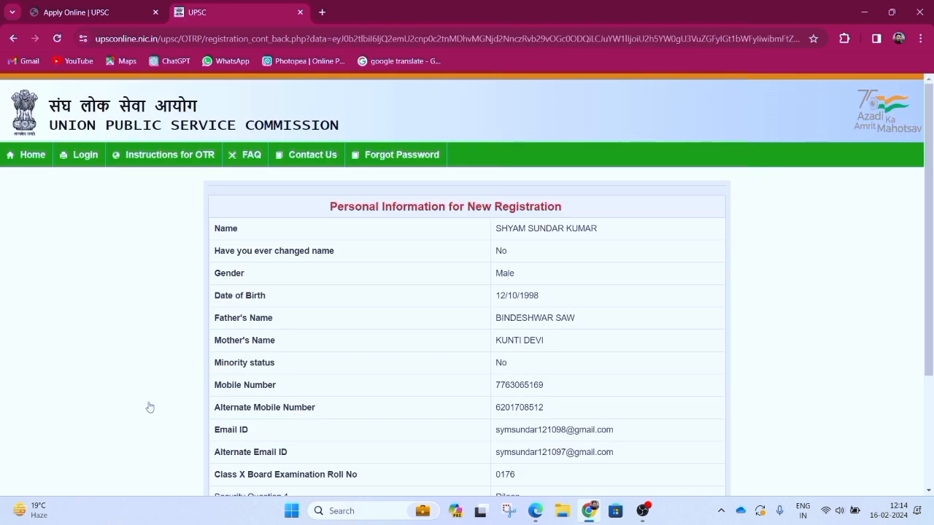
pyautogui.scroll(-2, 149, 406)
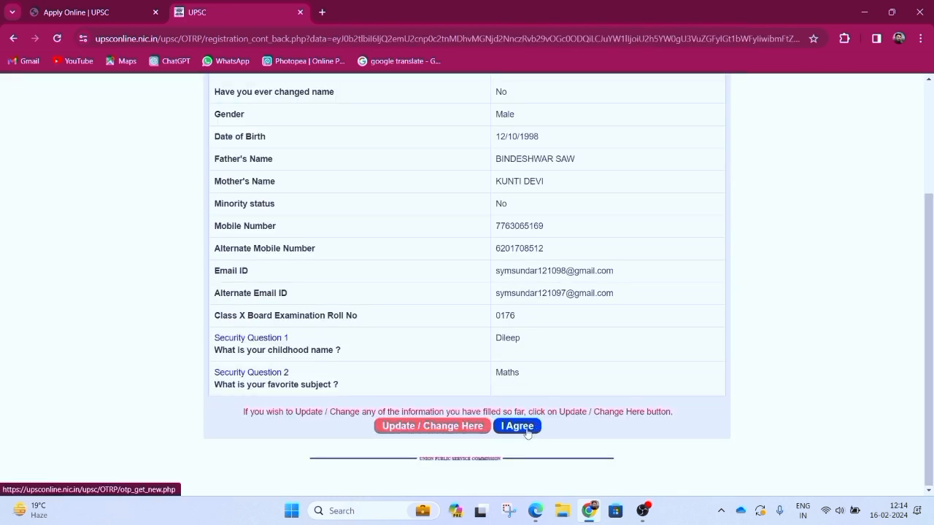
pyautogui.click(516, 426)
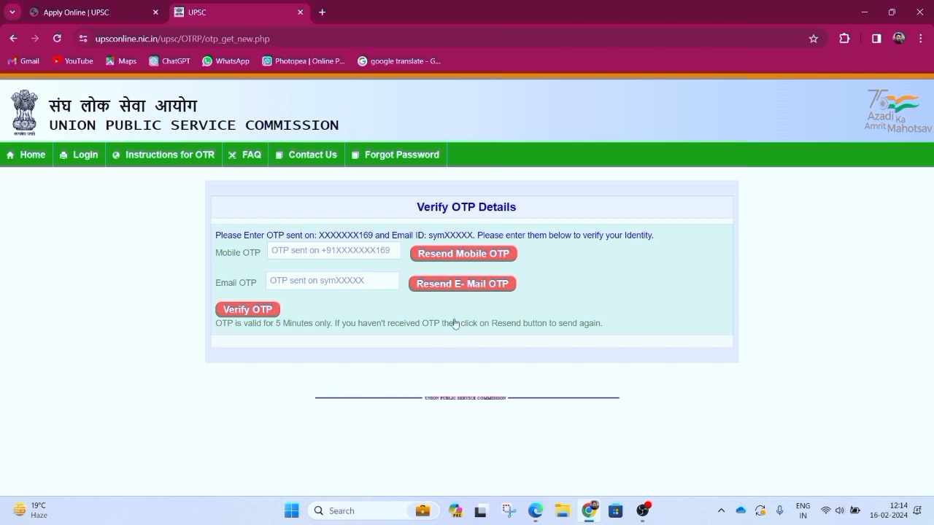
pyautogui.click(262, 310)
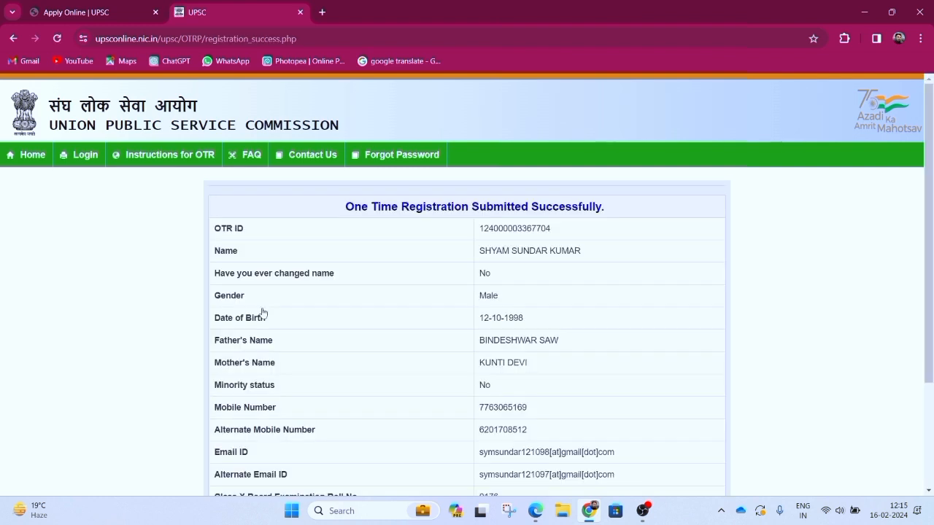
# Print the registration confirmation page and save it as a PDF
pyautogui.scroll(-2, 262, 312)
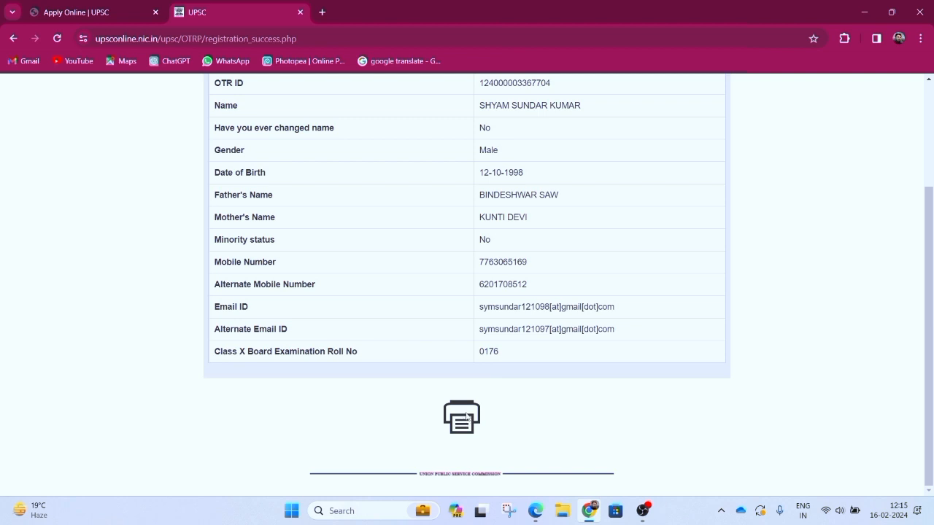
pyautogui.click(462, 410)
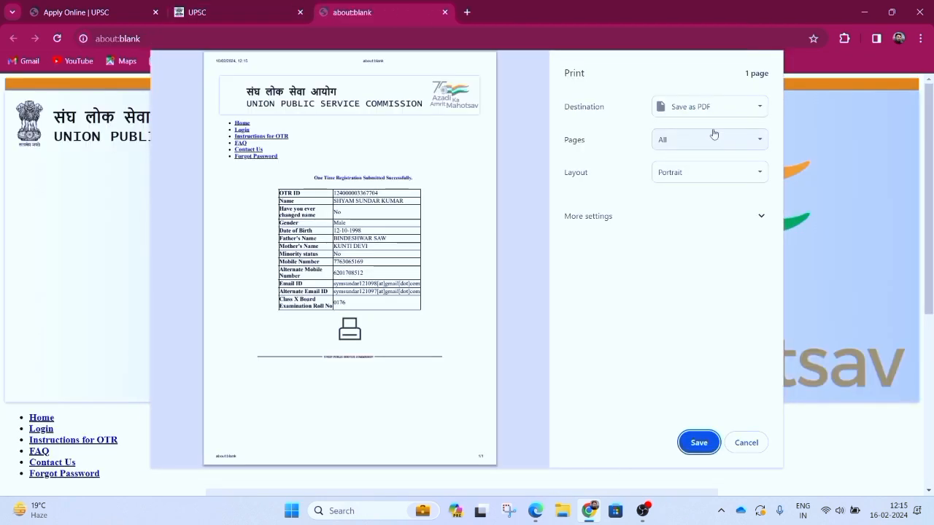
pyautogui.click(699, 443)
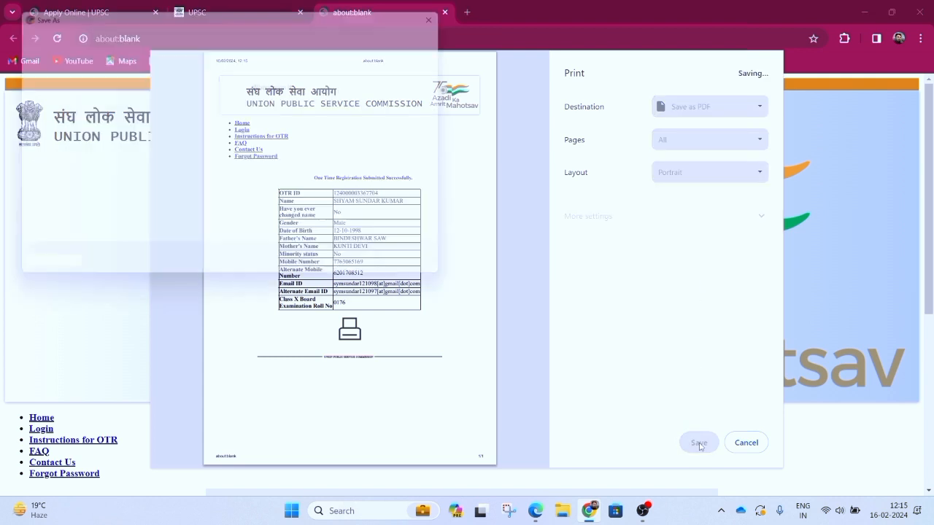
pyautogui.scroll(-3, 63, 198)
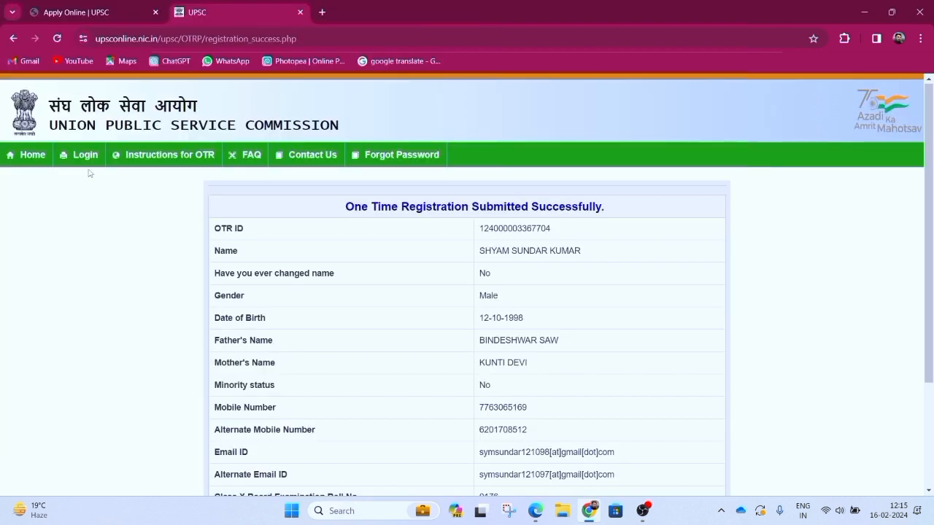
# Log in to OTR with the registered e-mail ID, its one-time password and the verification code
pyautogui.click(80, 156)
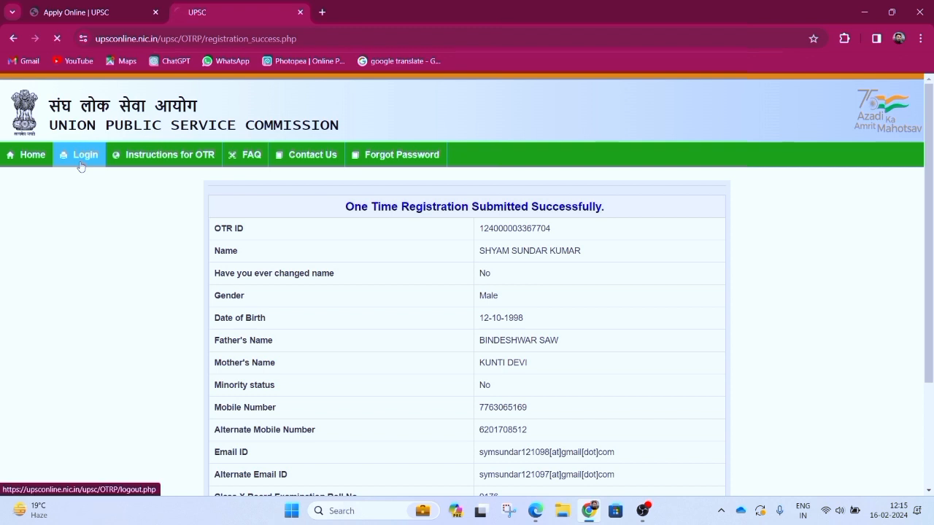
pyautogui.click(406, 252)
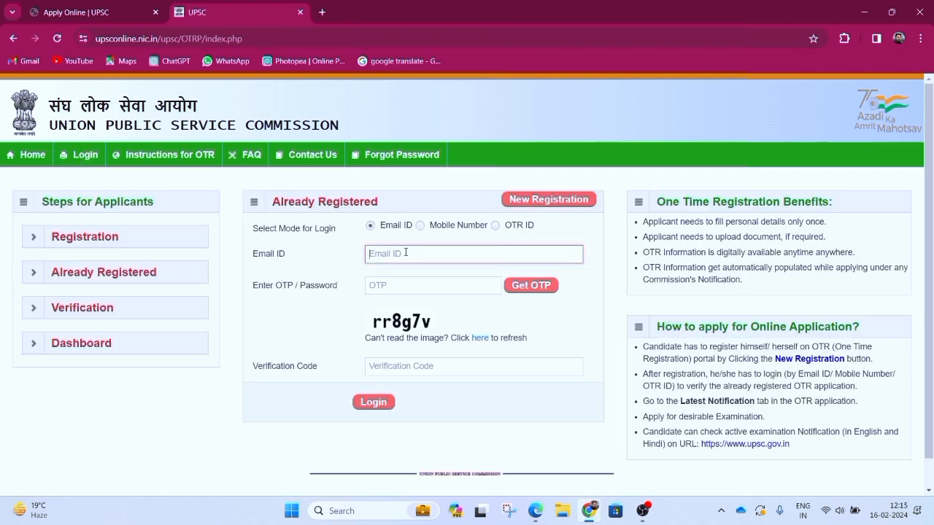
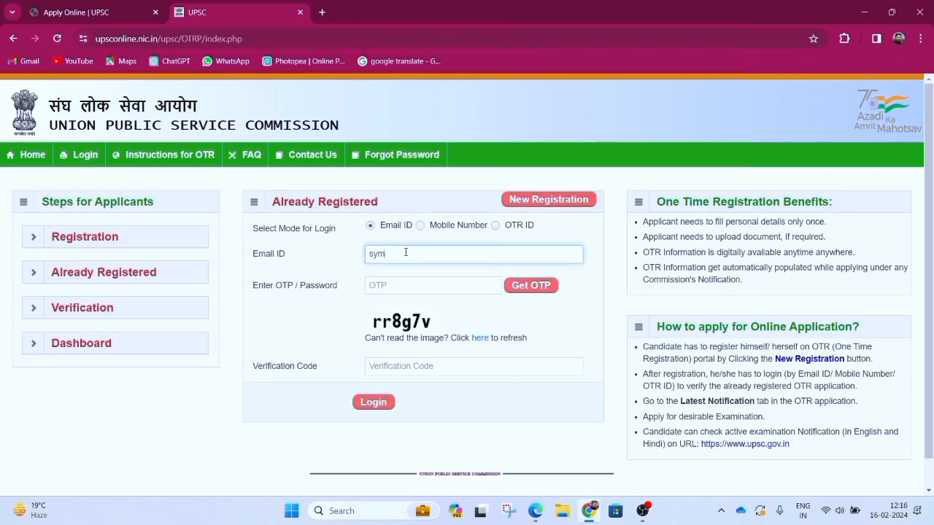
pyautogui.click(527, 289)
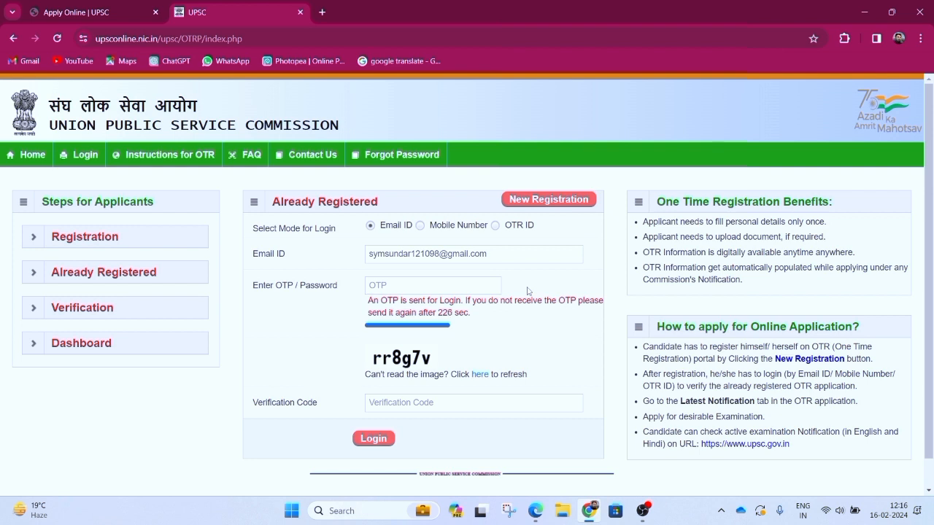
pyautogui.click(425, 286)
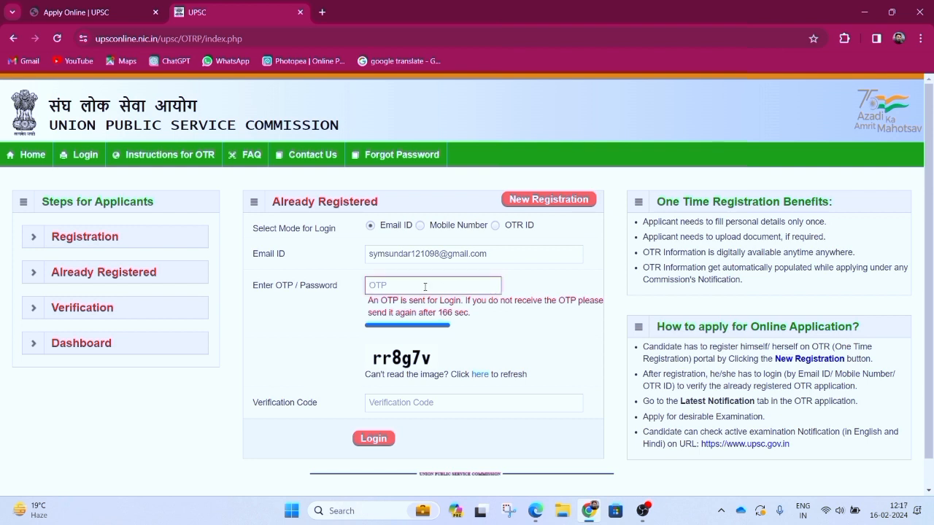
pyautogui.write('••')
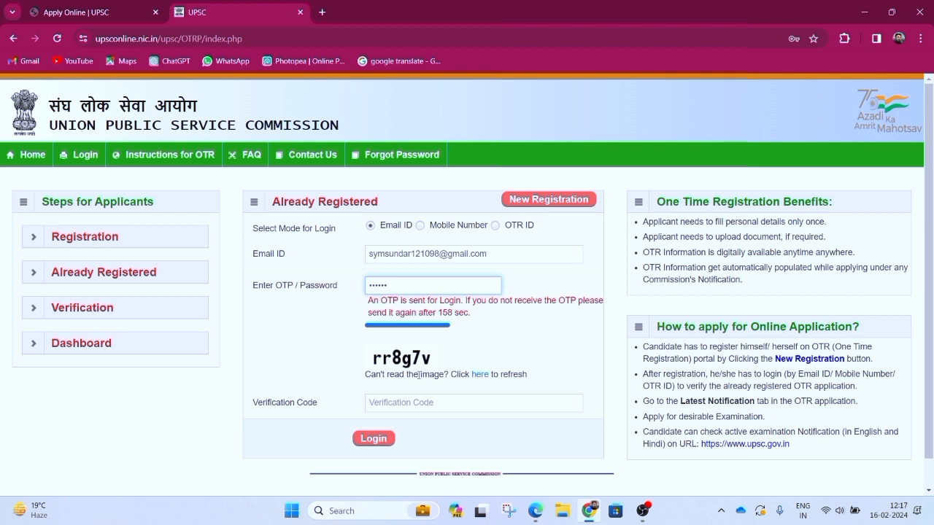
pyautogui.click(410, 402)
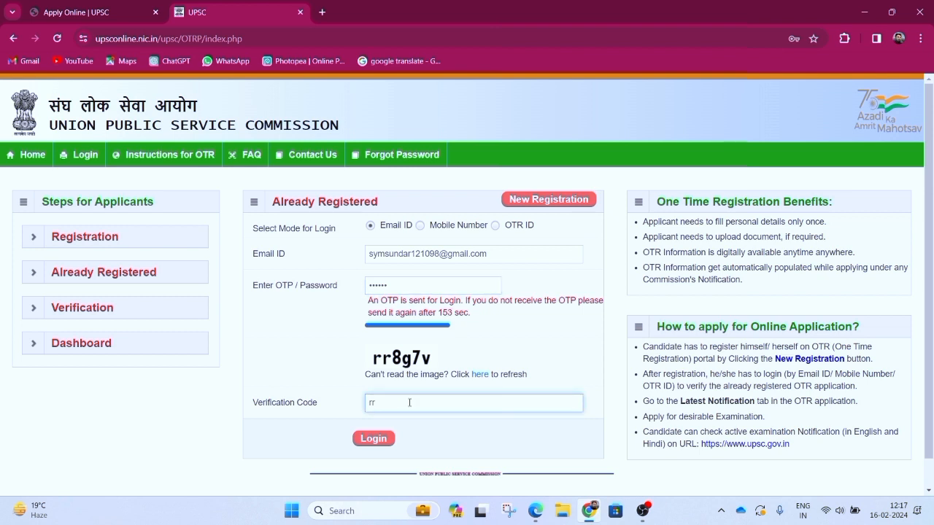
pyautogui.click(374, 441)
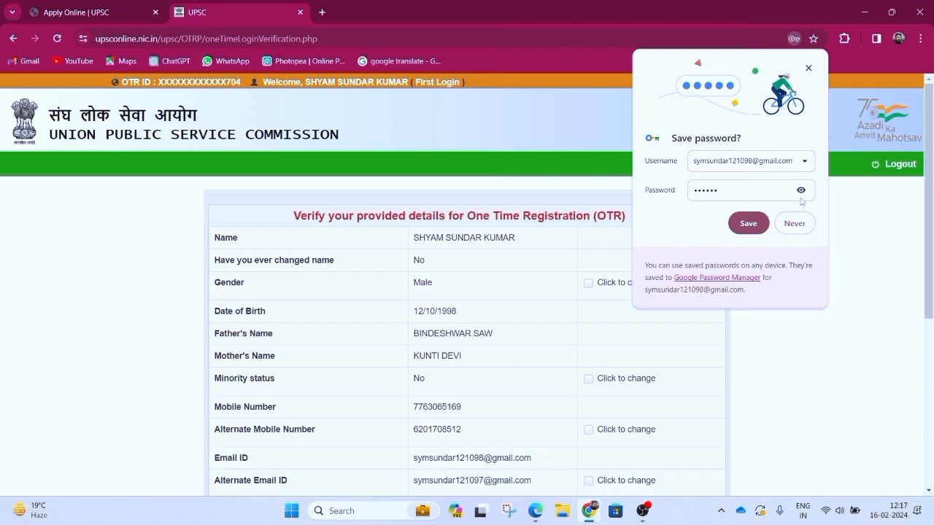
# Decline Chrome's save-password prompt, then enter, confirm and submit a new compliant account password
pyautogui.click(795, 223)
pyautogui.scroll(-4, 797, 223)
pyautogui.click(475, 250)
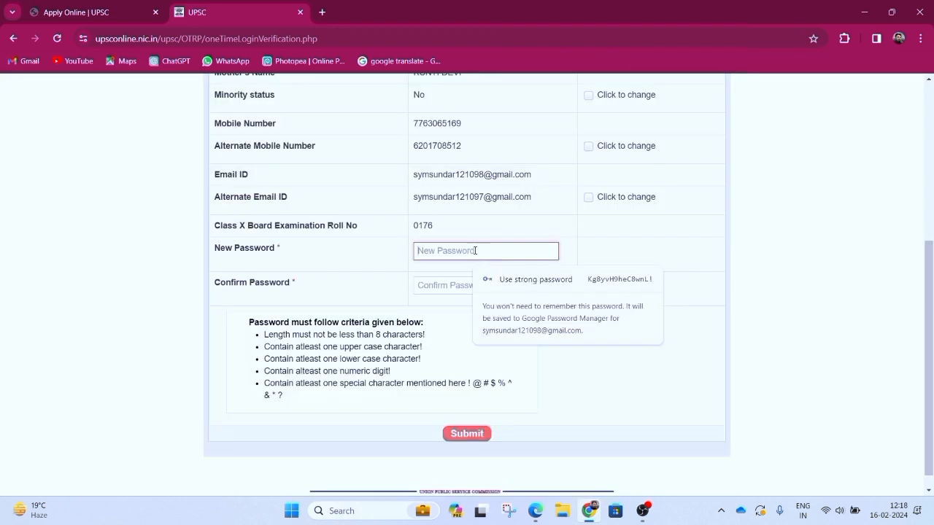
pyautogui.write('S')
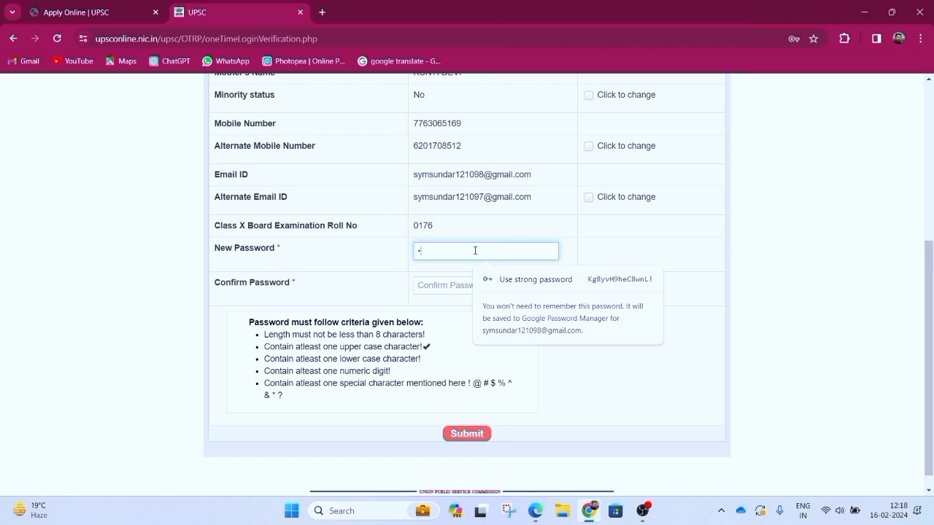
pyautogui.write('••••@')
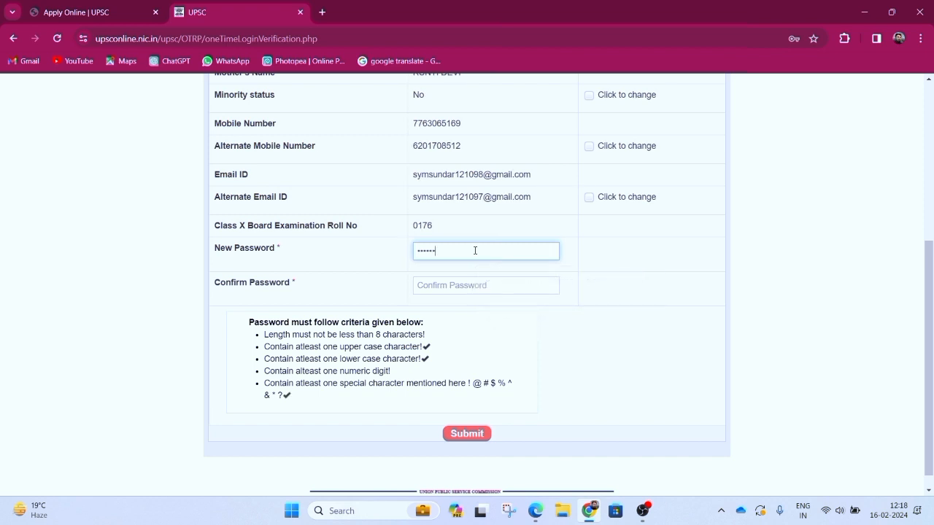
pyautogui.write('••')
pyautogui.click(457, 286)
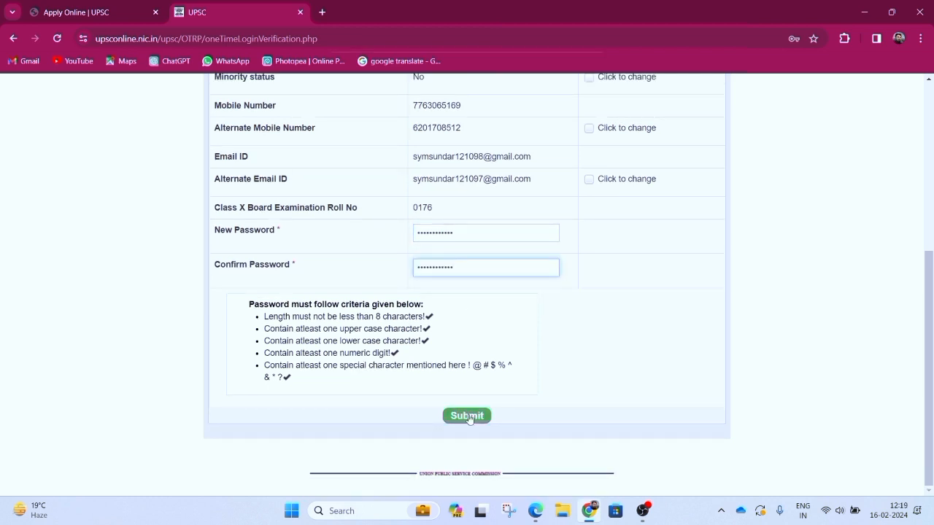
pyautogui.click(469, 418)
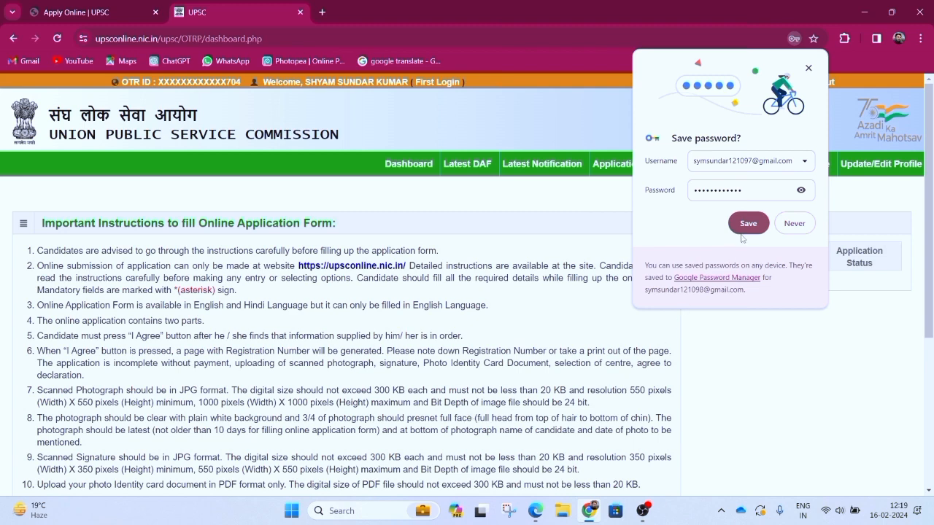
# Save the new password in Chrome, start CSE 2024 Part-I registration, and accept its instructions
pyautogui.click(749, 223)
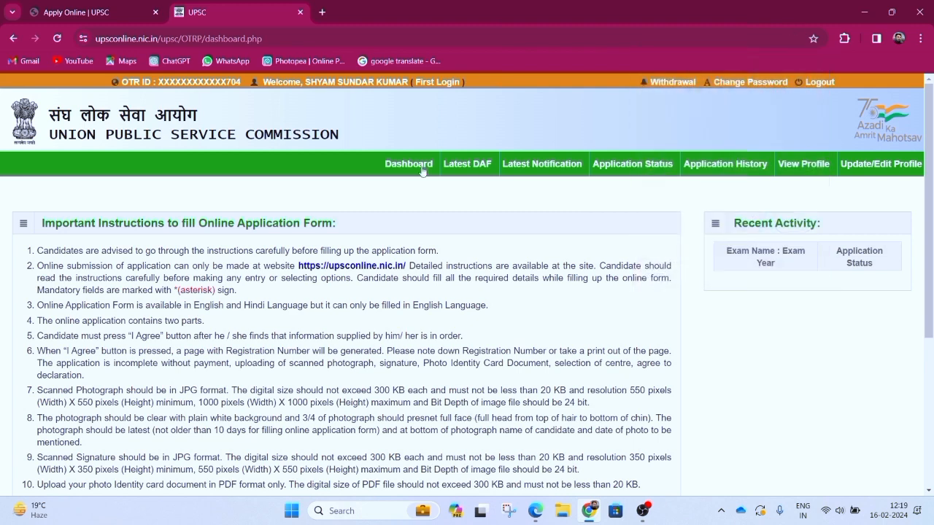
pyautogui.click(547, 165)
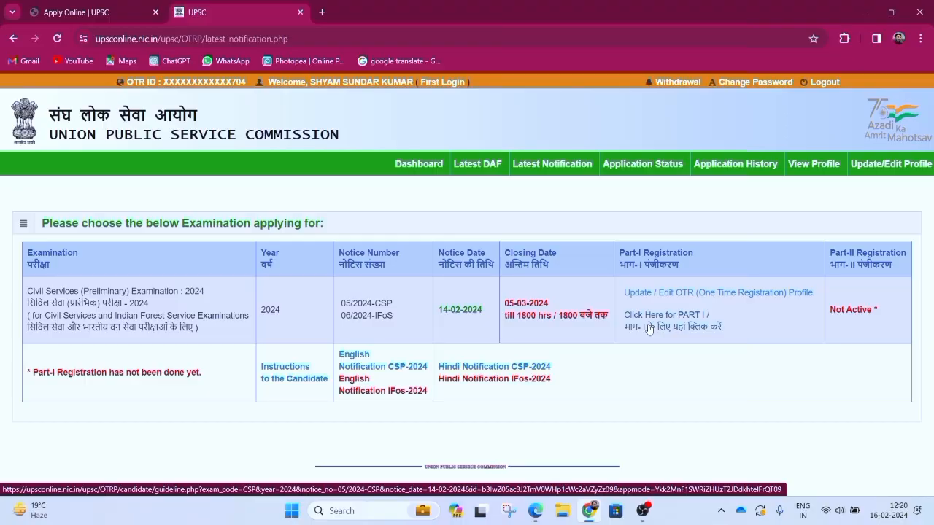
pyautogui.click(648, 329)
pyautogui.scroll(-20, 470, 345)
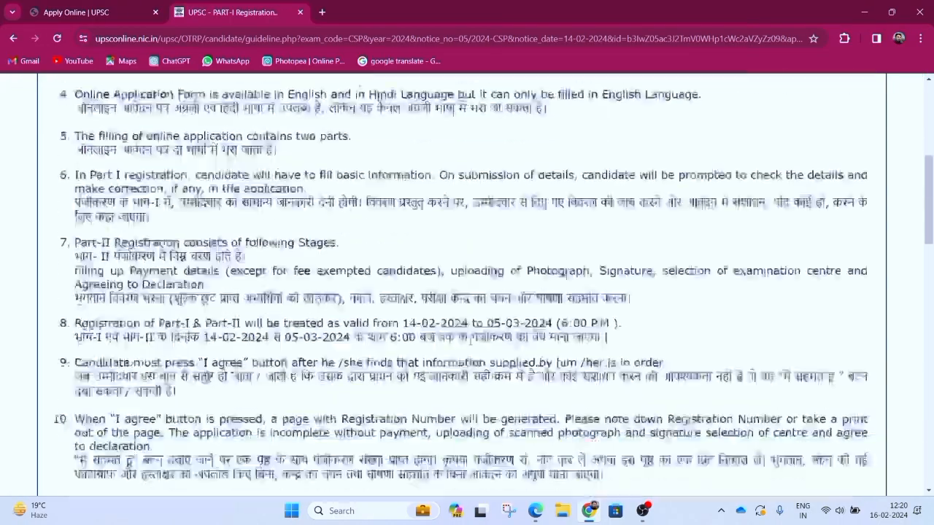
pyautogui.scroll(-1, 470, 346)
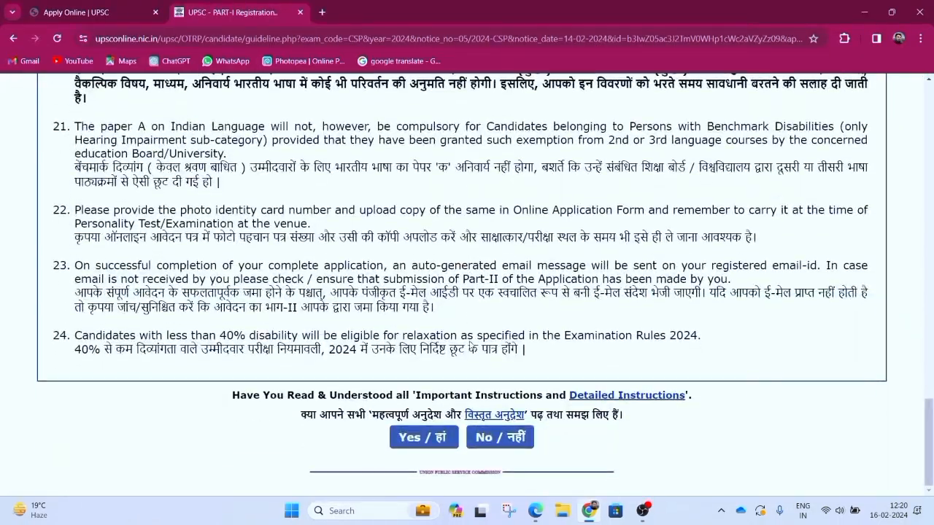
pyautogui.scroll(20, 470, 341)
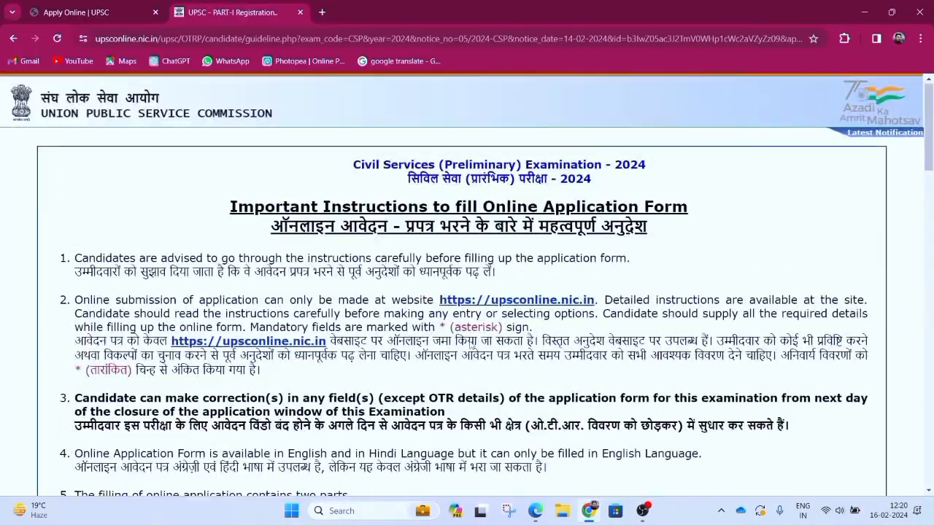
pyautogui.scroll(-20, 471, 341)
pyautogui.scroll(-4, 470, 342)
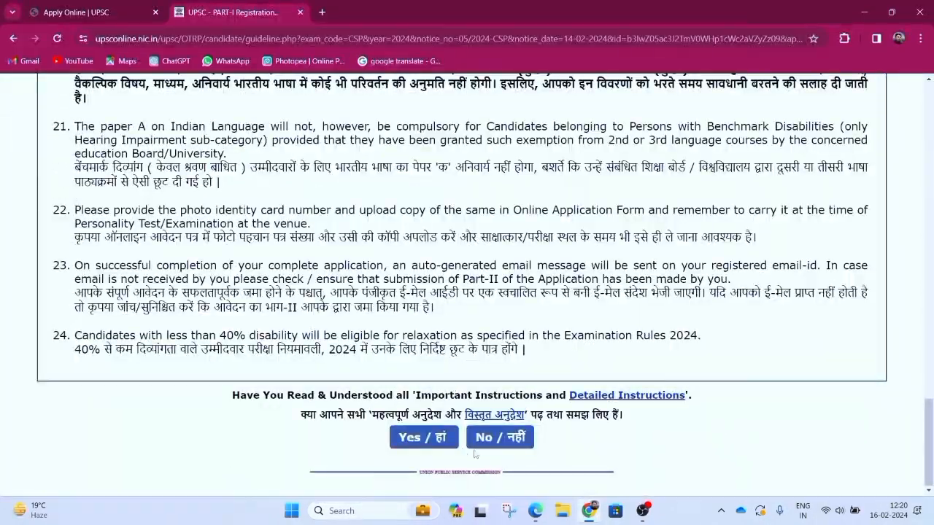
pyautogui.click(438, 442)
# Set marital status Unmarried, community OBC, and creamy layer No
pyautogui.scroll(-5, 437, 446)
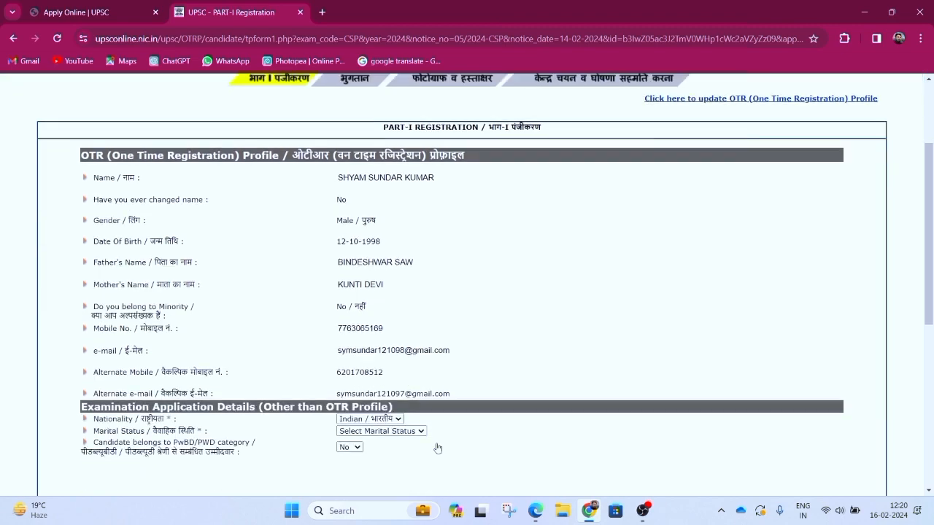
pyautogui.scroll(1, 438, 448)
pyautogui.scroll(5, 438, 448)
pyautogui.scroll(-5, 537, 375)
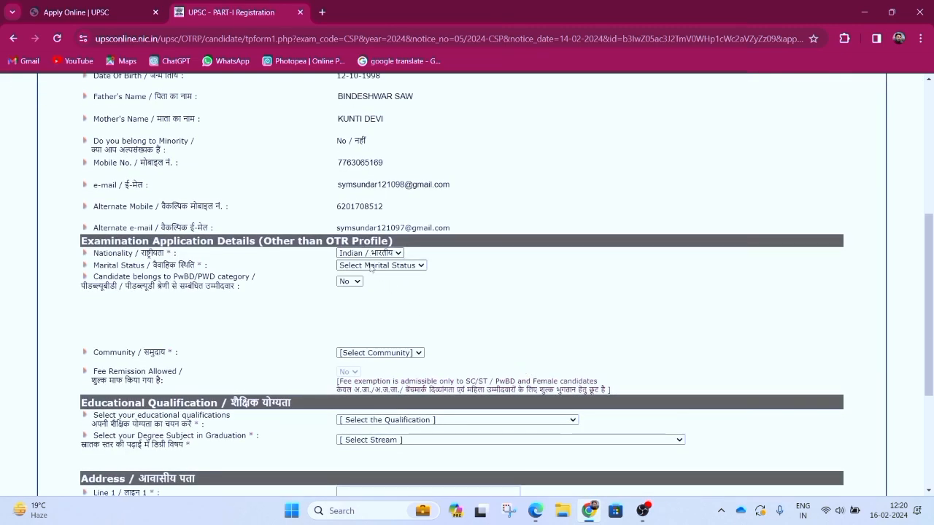
pyautogui.click(373, 266)
pyautogui.click(384, 286)
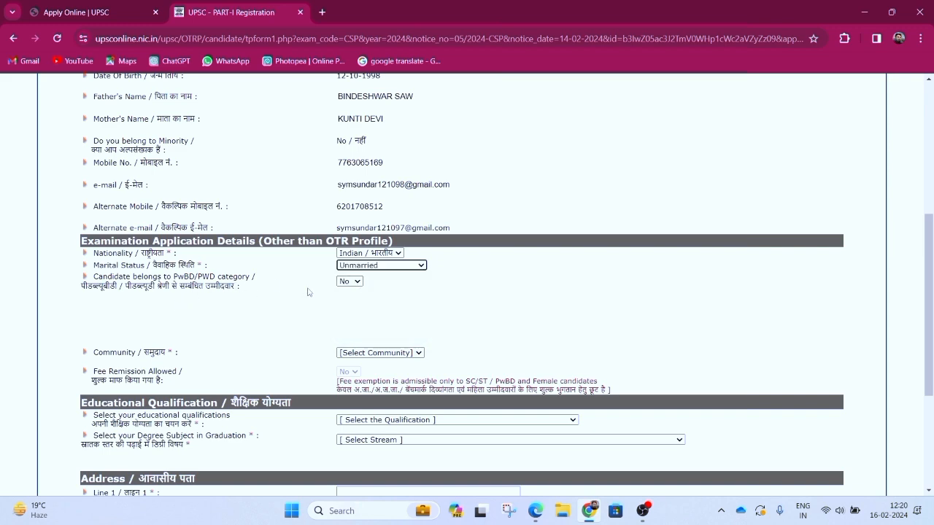
pyautogui.scroll(1, 358, 303)
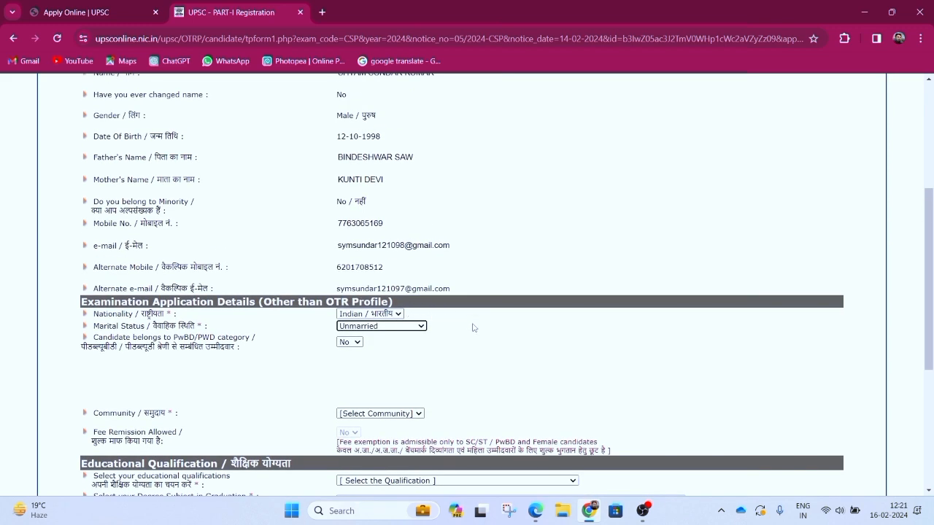
pyautogui.scroll(-2, 472, 327)
pyautogui.click(380, 296)
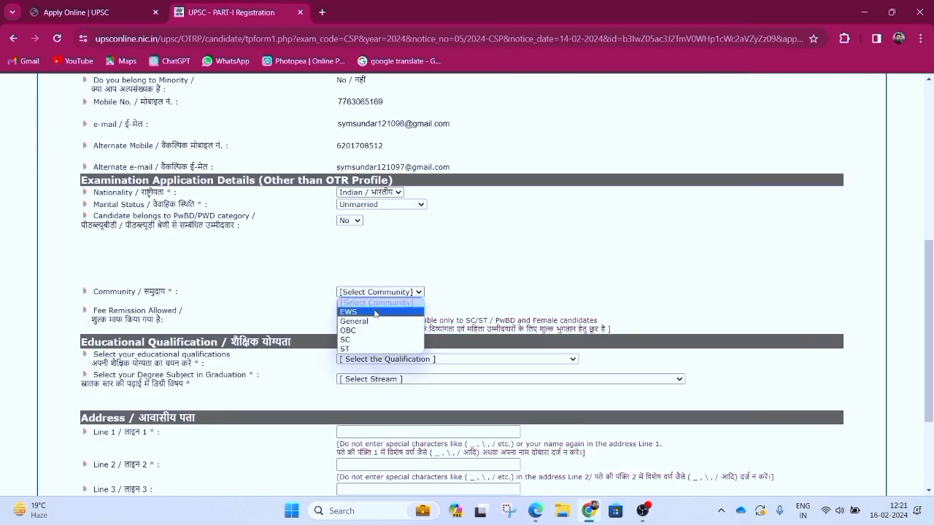
pyautogui.click(373, 330)
pyautogui.click(381, 309)
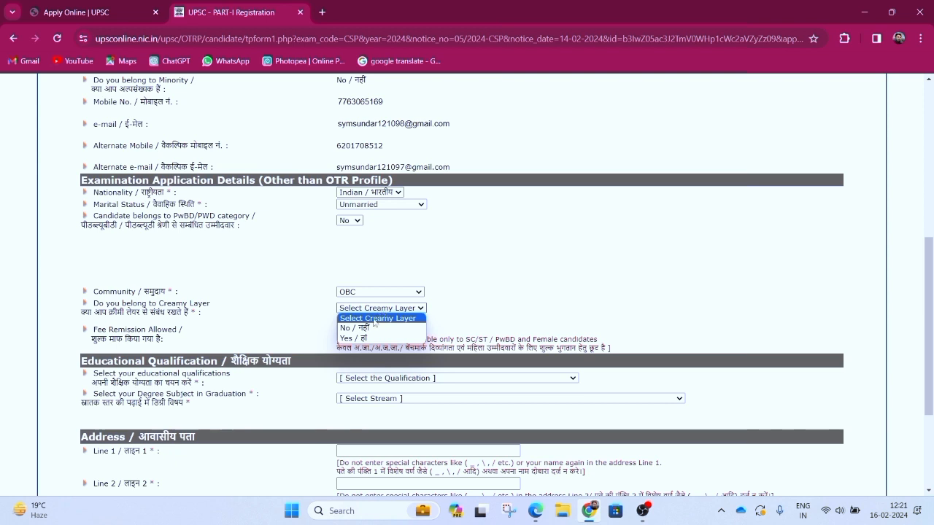
pyautogui.click(371, 327)
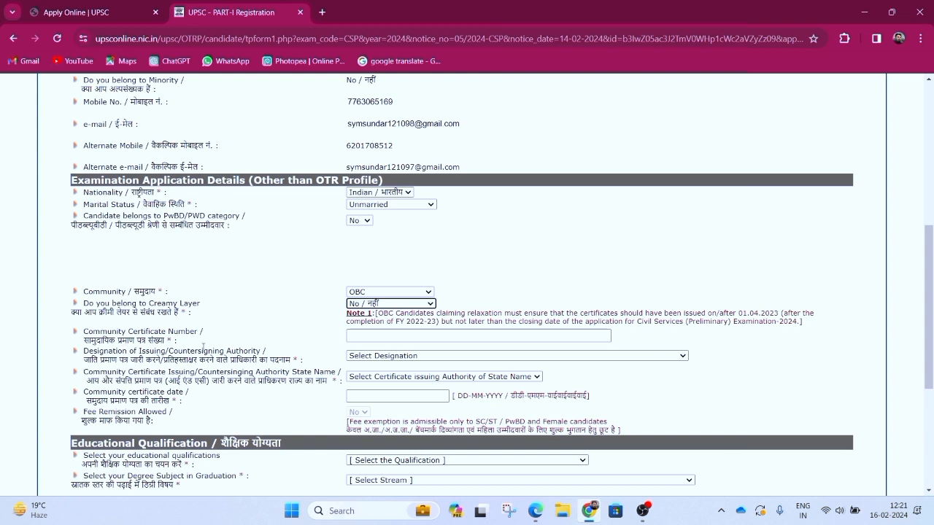
# Enter the community certificate number, issued by a Tehsildar in Jharkhand
pyautogui.click(372, 337)
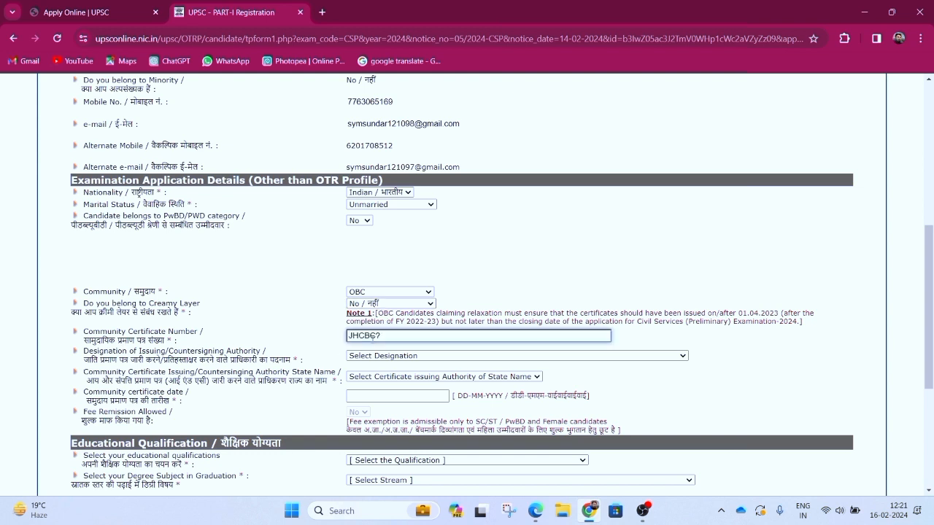
pyautogui.scroll(-1, 438, 321)
pyautogui.click(467, 296)
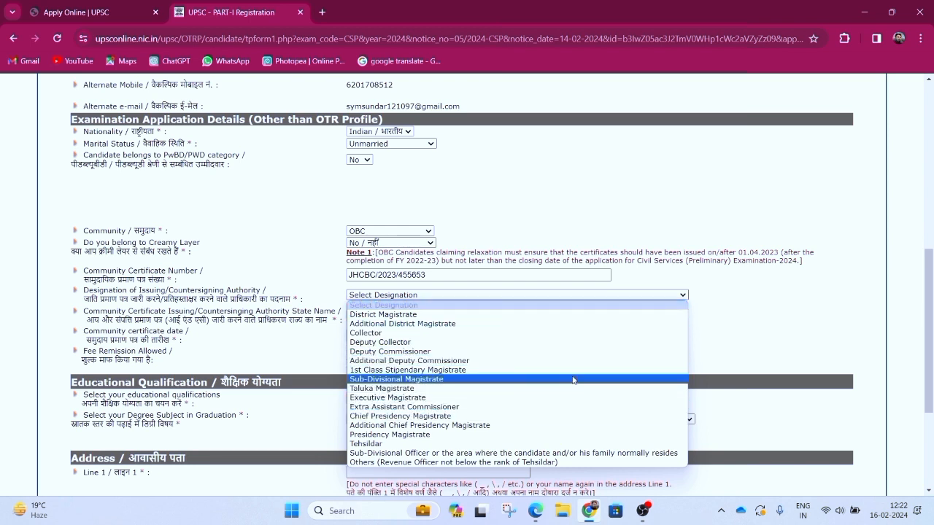
pyautogui.click(438, 444)
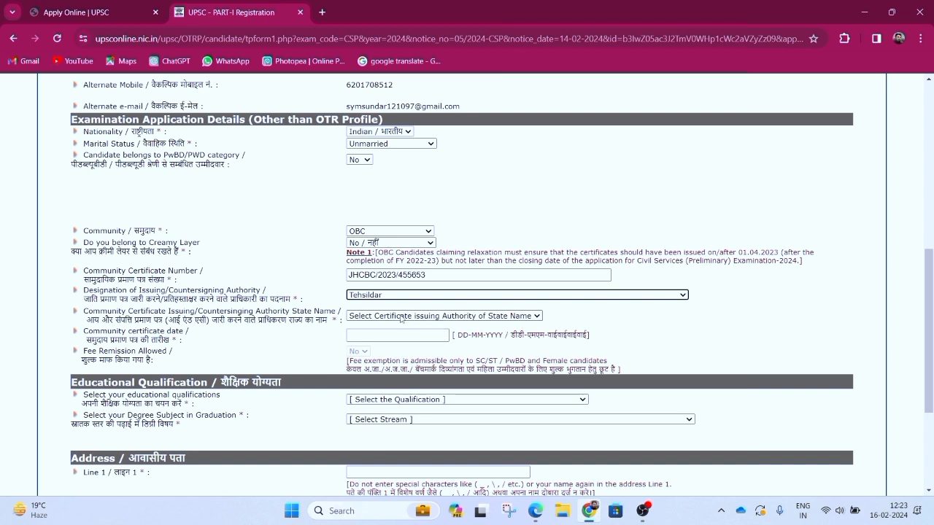
pyautogui.click(400, 317)
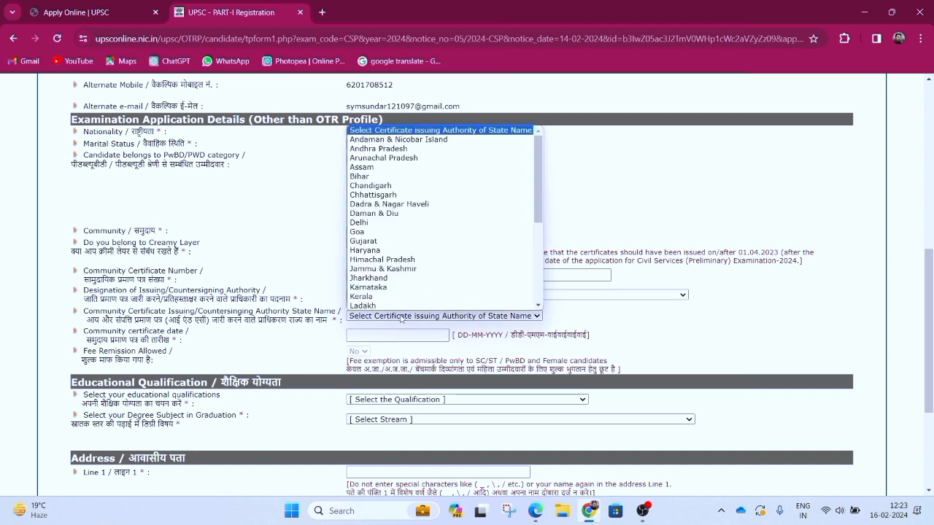
pyautogui.click(394, 277)
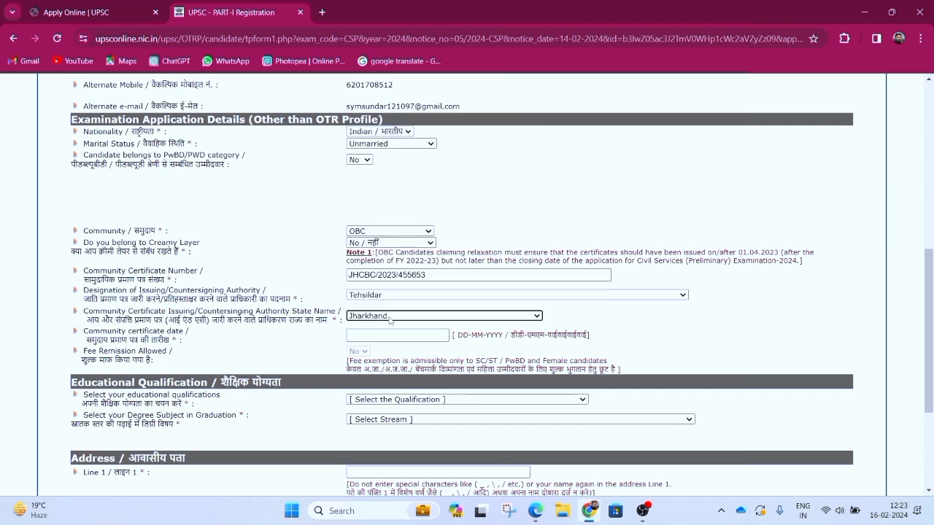
# Set the community certificate date to 16-11-2023
pyautogui.click(379, 336)
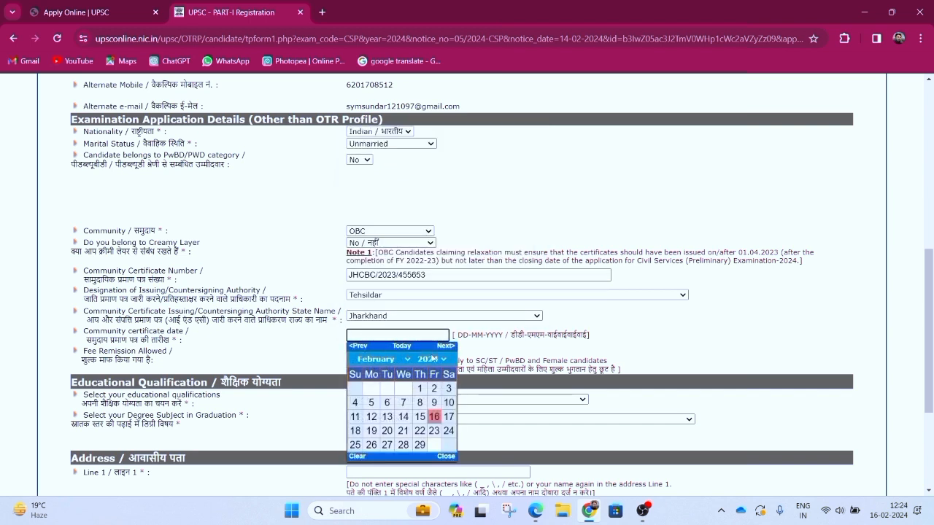
pyautogui.click(442, 360)
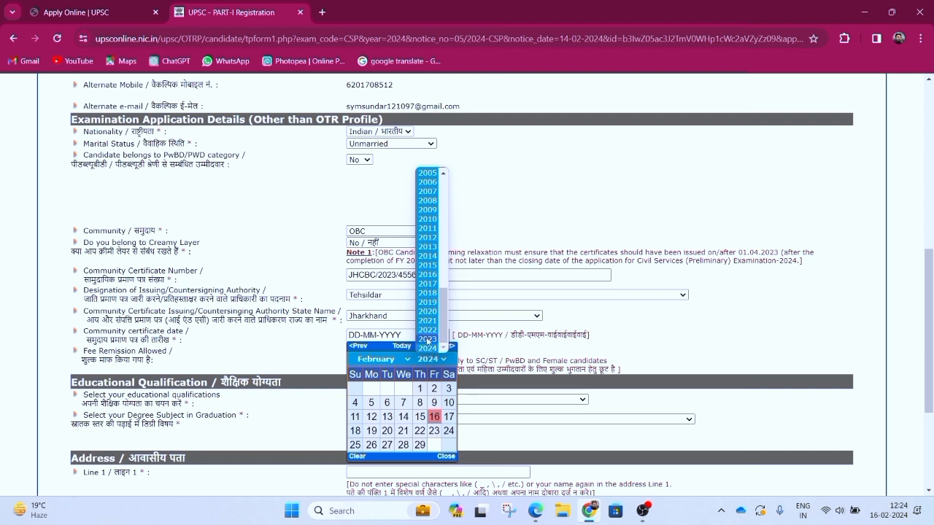
pyautogui.click(427, 338)
pyautogui.click(406, 362)
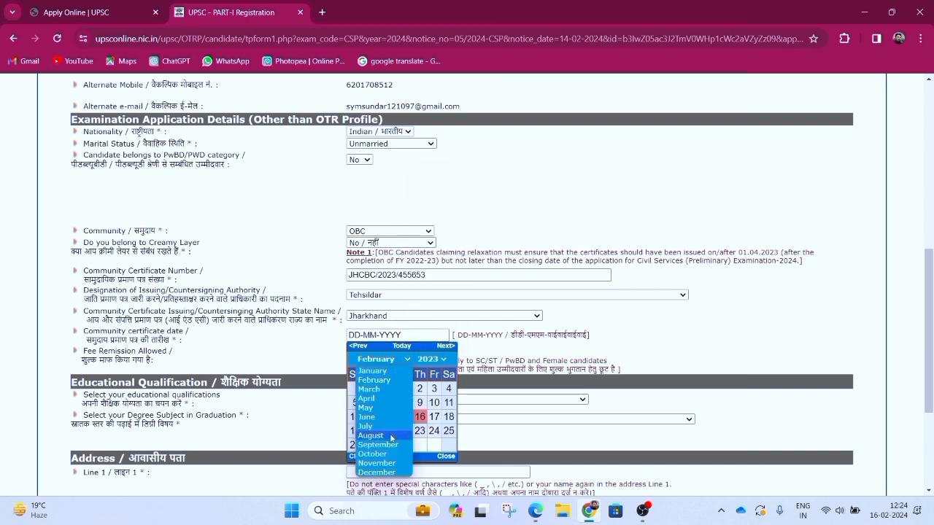
pyautogui.click(386, 465)
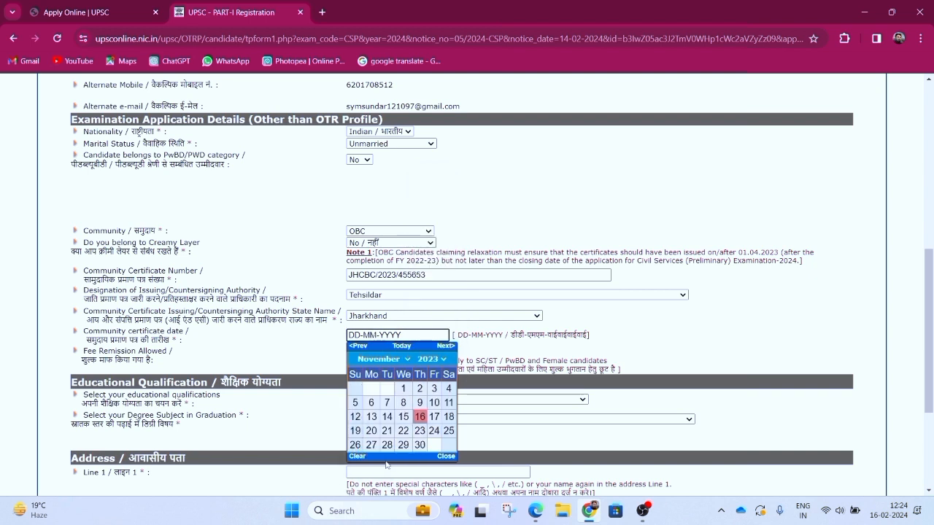
pyautogui.click(420, 417)
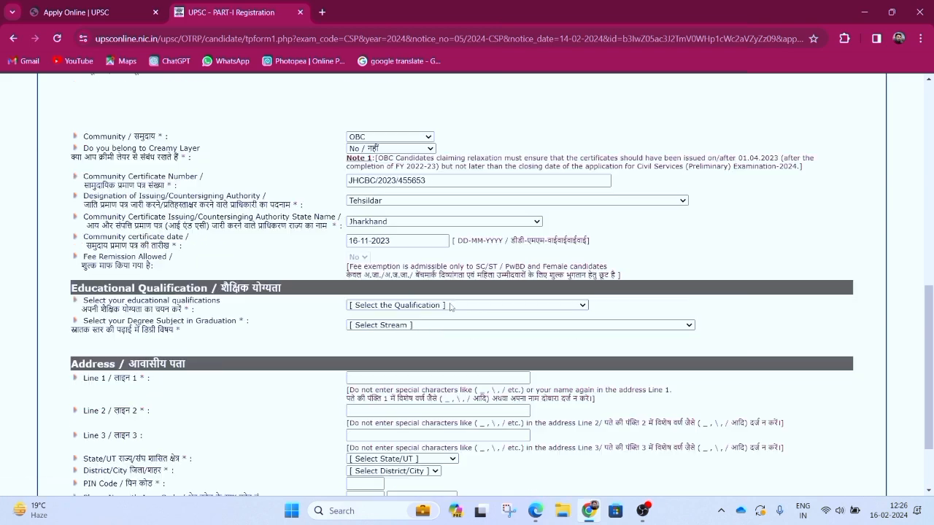
pyautogui.click(450, 305)
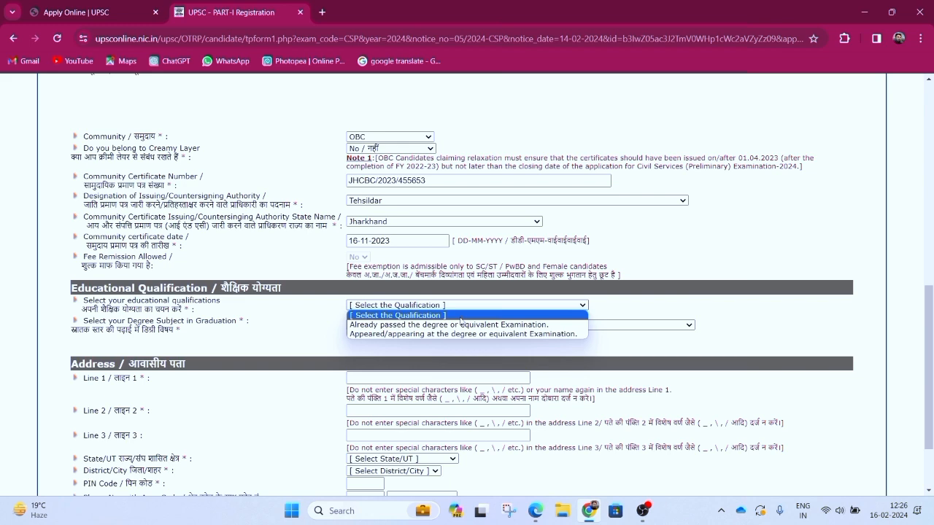
# Mark the degree already passed with Mathematics, and apply for Civil Services & Indian Forest Service
pyautogui.click(444, 324)
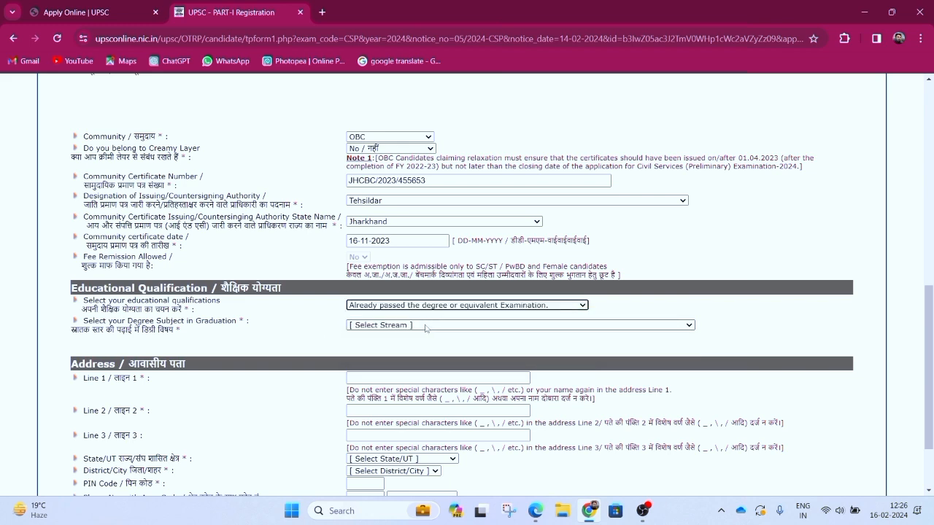
pyautogui.click(425, 326)
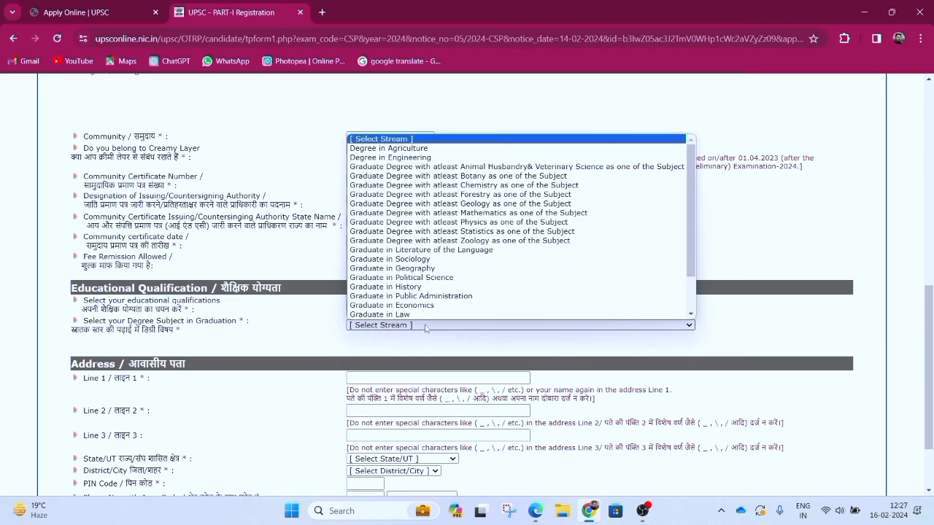
pyautogui.scroll(-2, 467, 284)
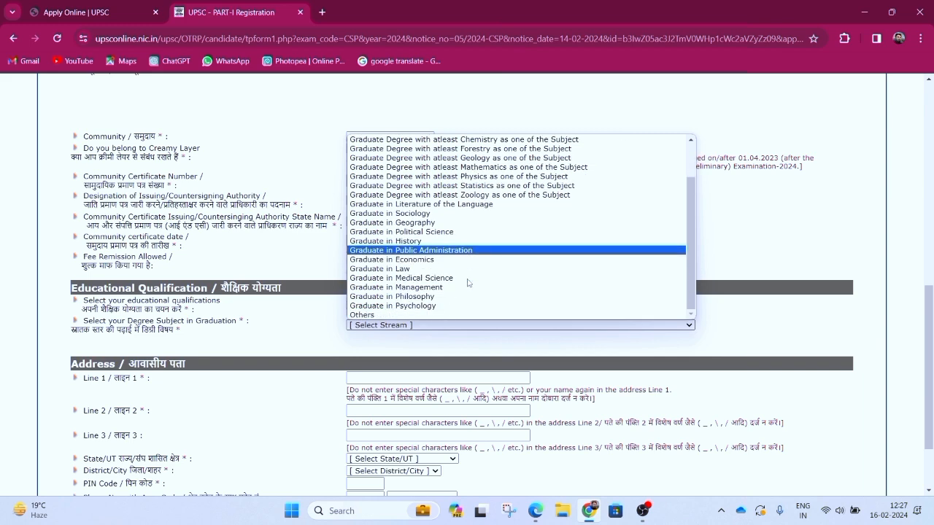
pyautogui.click(467, 167)
pyautogui.click(470, 345)
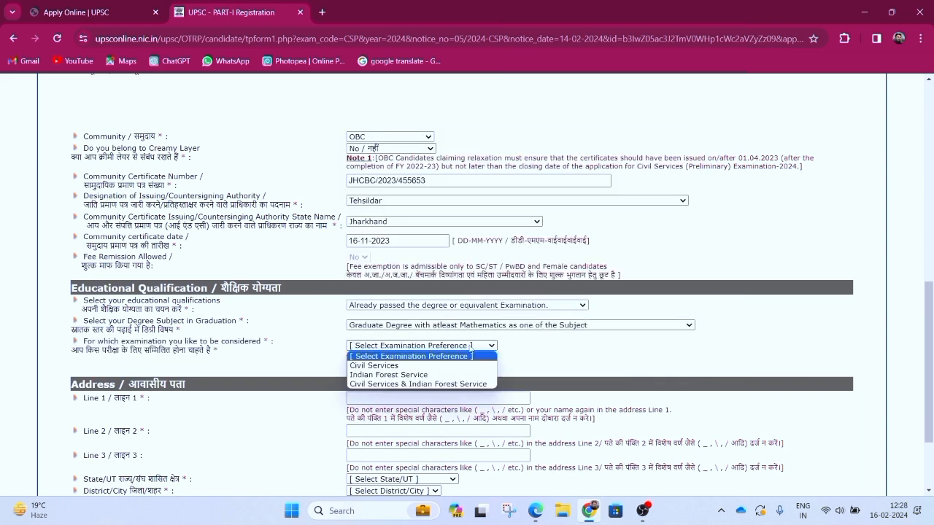
pyautogui.click(446, 384)
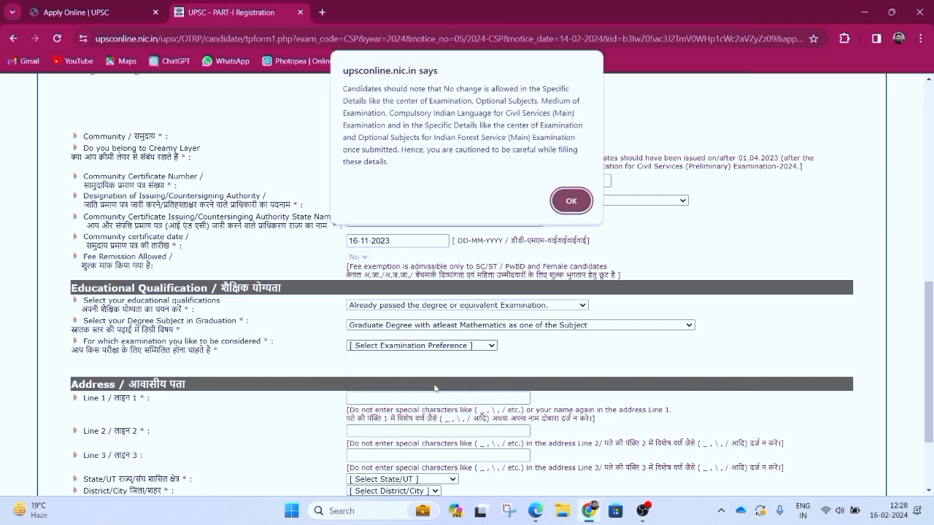
# Enter the residential address line, and choose Jharkhand as the state and Chatra as the district
pyautogui.click(571, 201)
pyautogui.scroll(-2, 438, 292)
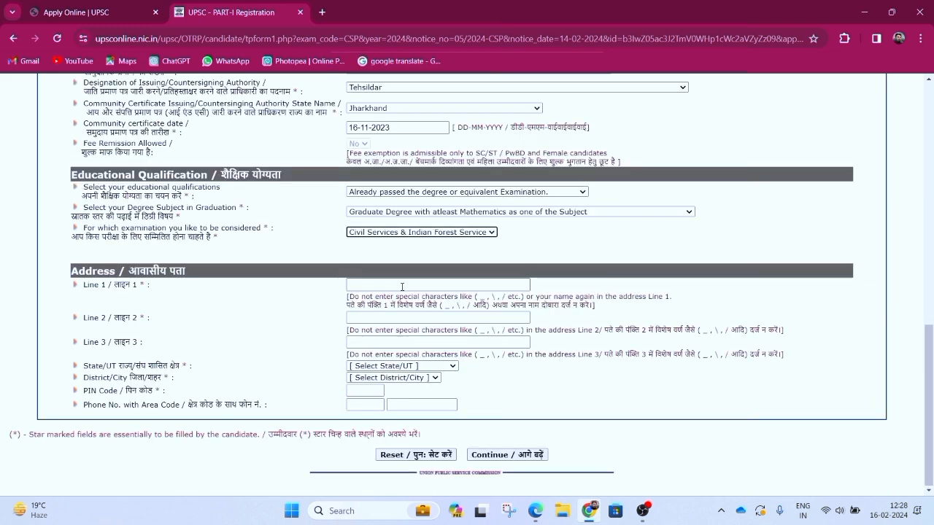
pyautogui.click(402, 285)
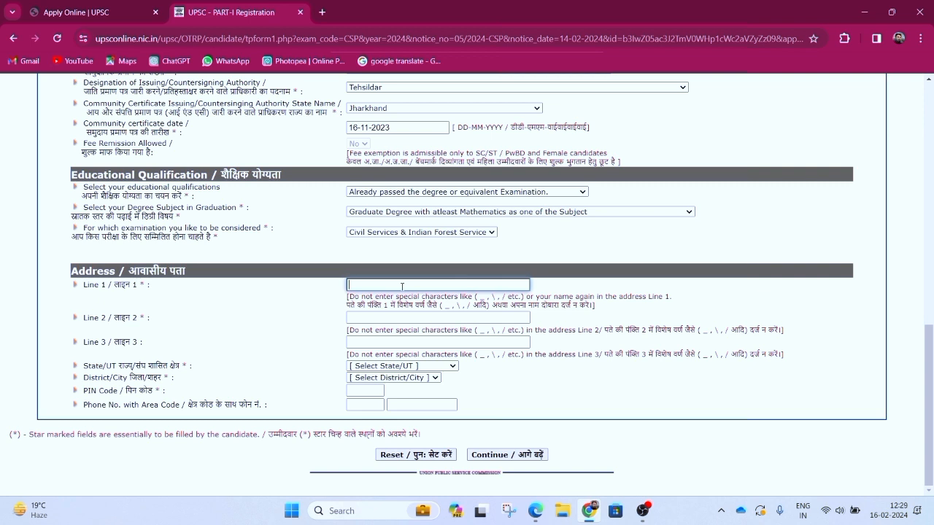
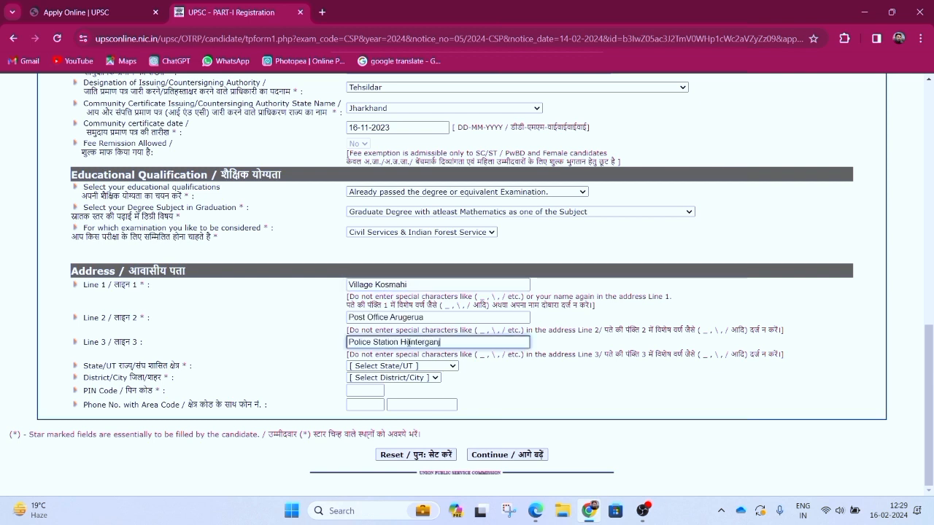
pyautogui.click(404, 366)
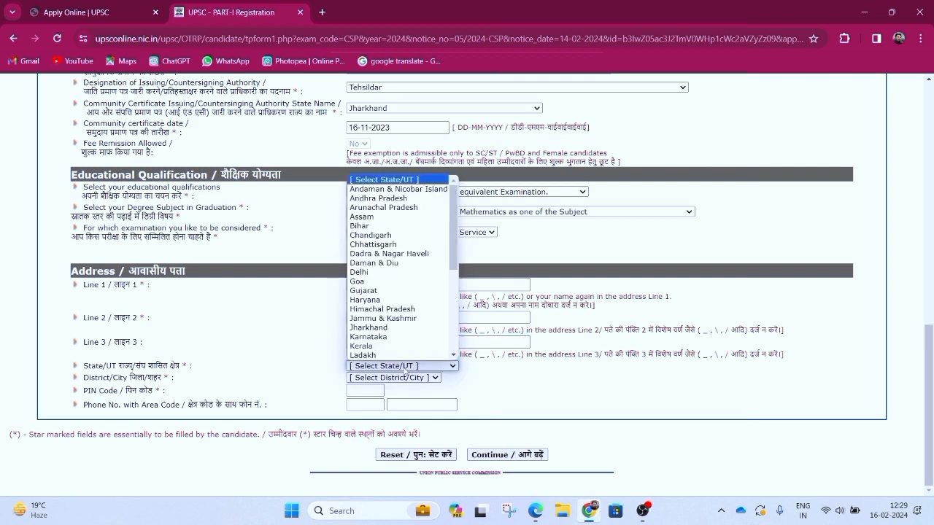
pyautogui.click(368, 328)
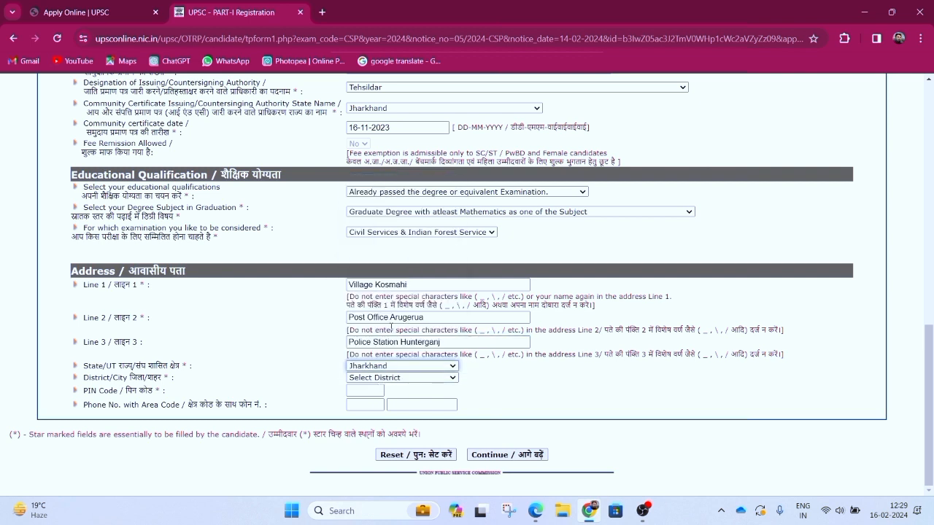
pyautogui.click(405, 378)
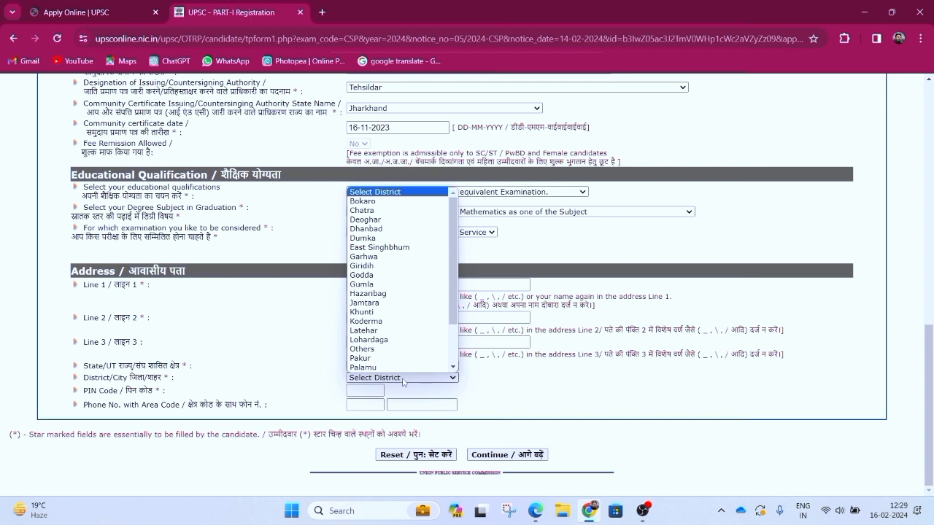
pyautogui.click(368, 210)
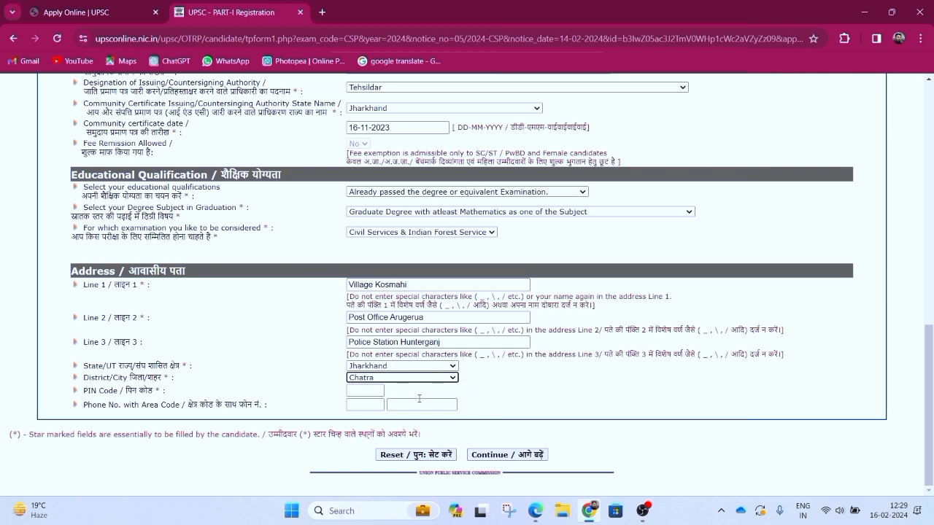
# Autofill the PIN code and phone number from saved details, then continue
pyautogui.click(371, 392)
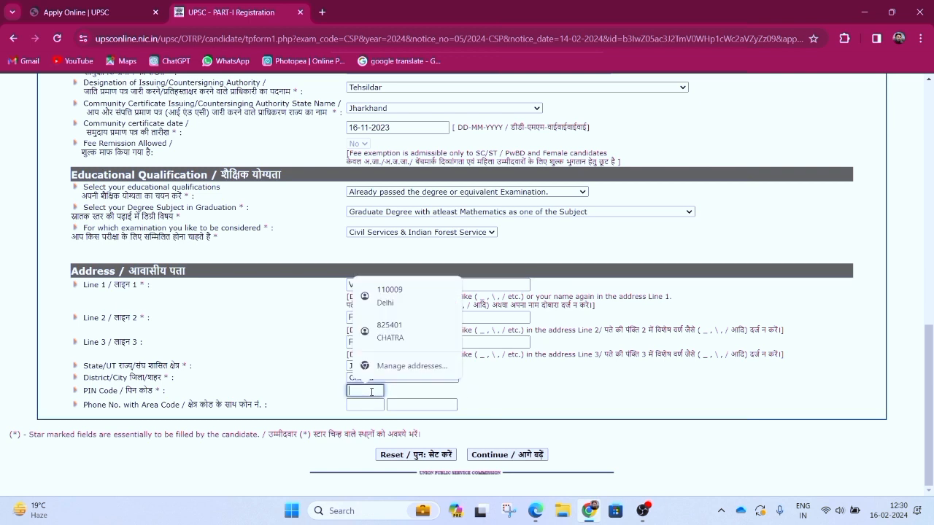
pyautogui.click(394, 331)
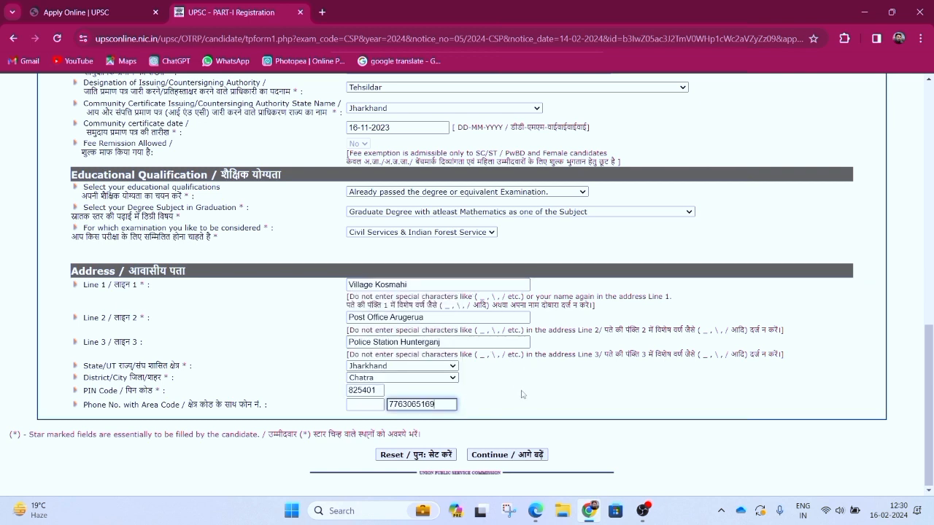
pyautogui.click(509, 455)
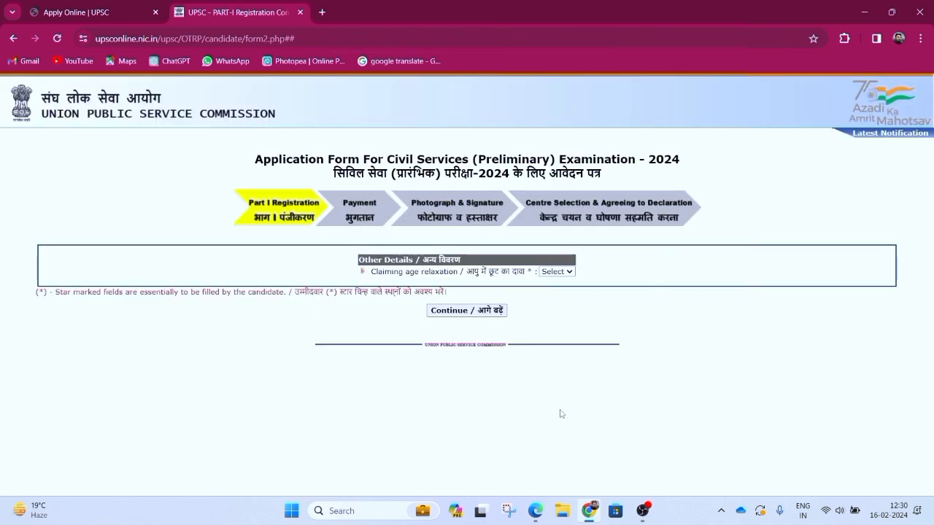
# Claim age relaxation under the OBC category (code 2) and continue
pyautogui.click(565, 273)
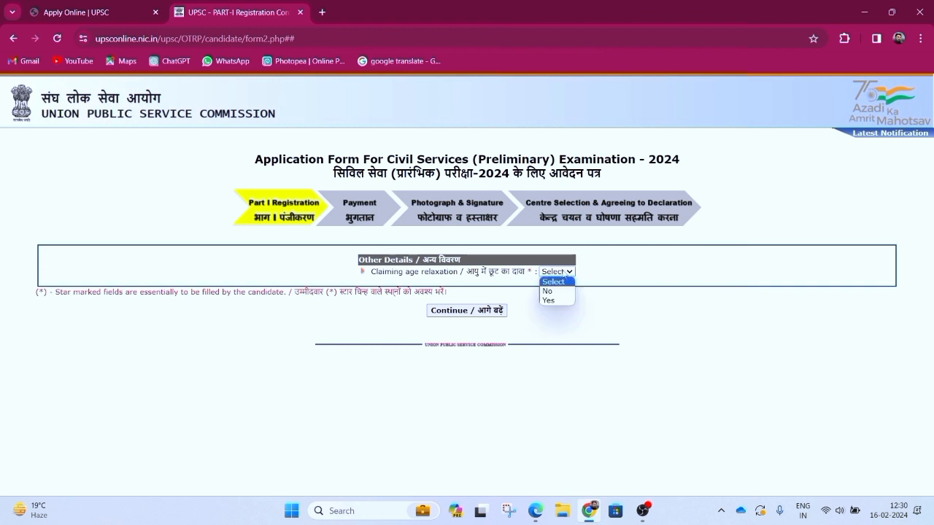
pyautogui.click(552, 300)
pyautogui.click(631, 285)
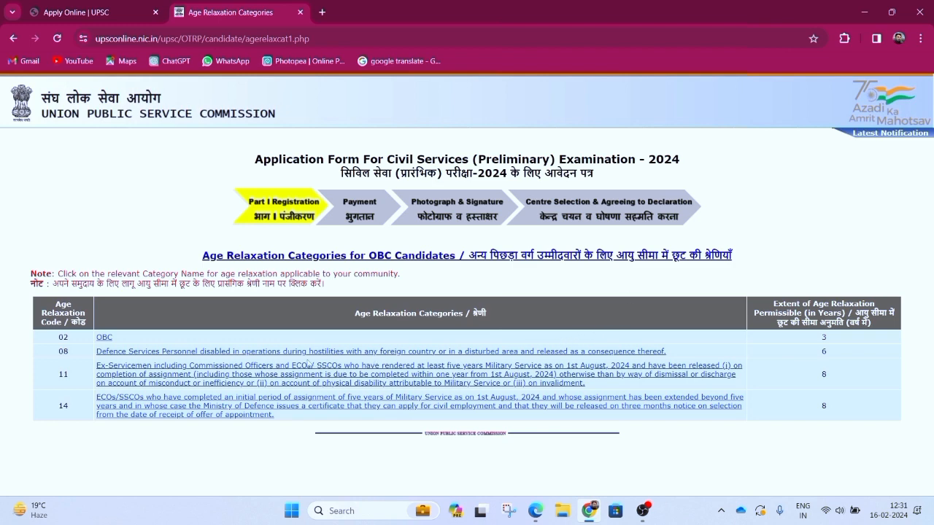
pyautogui.click(104, 339)
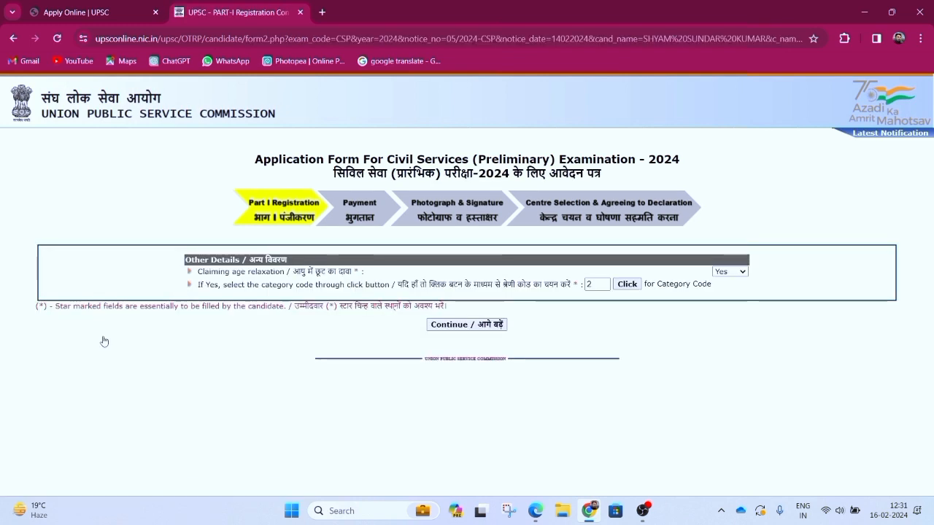
pyautogui.click(474, 325)
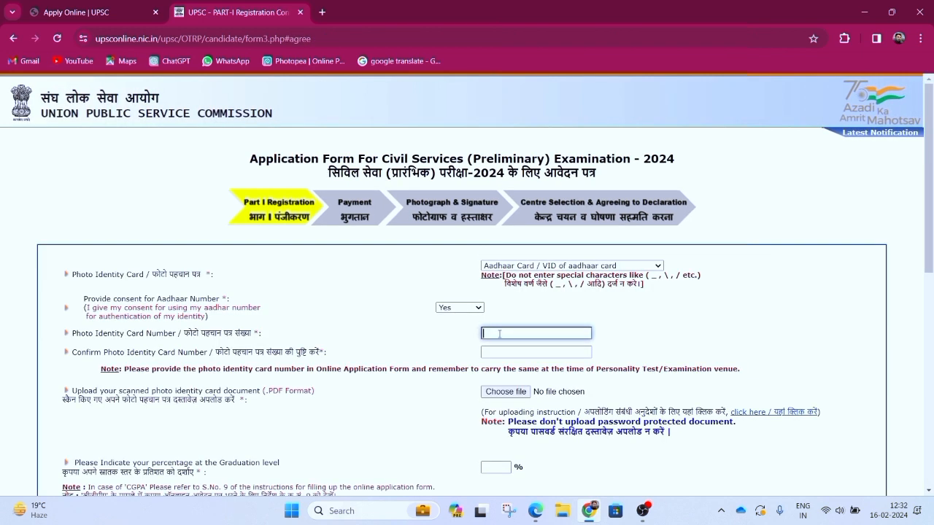
# Enter the Aadhaar number as the photo identity card number and re-enter it in the confirmation field
pyautogui.click(502, 352)
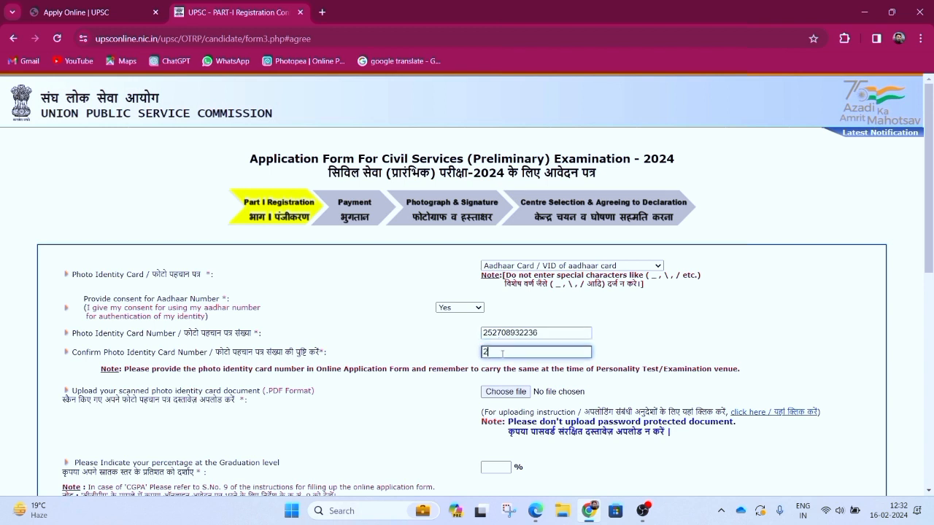
# Upload adhar.pdf from the Desktop as the scanned photo identity document
pyautogui.click(520, 394)
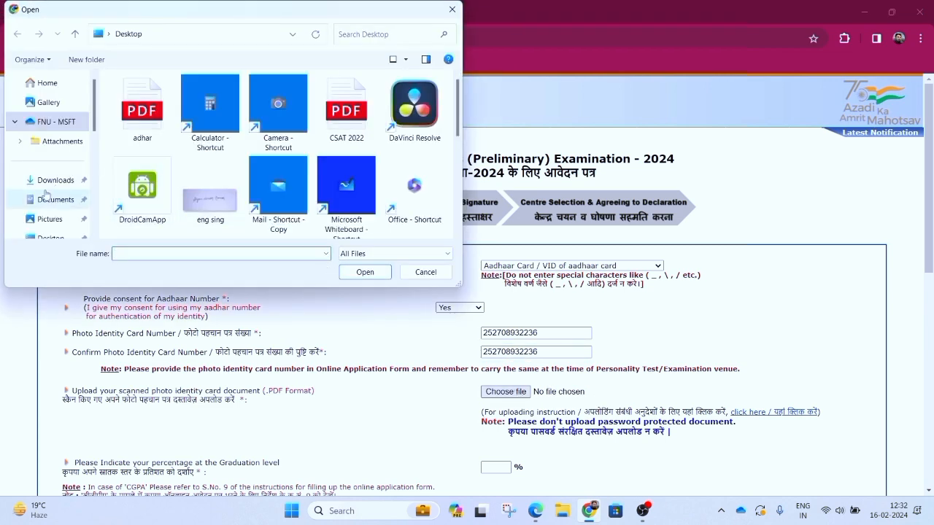
pyautogui.scroll(-3, 47, 161)
pyautogui.click(46, 121)
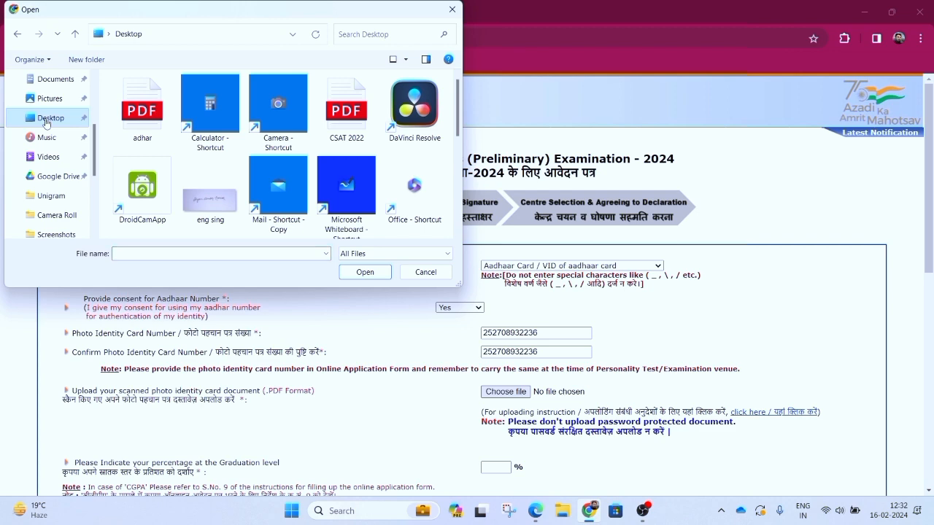
pyautogui.click(136, 106)
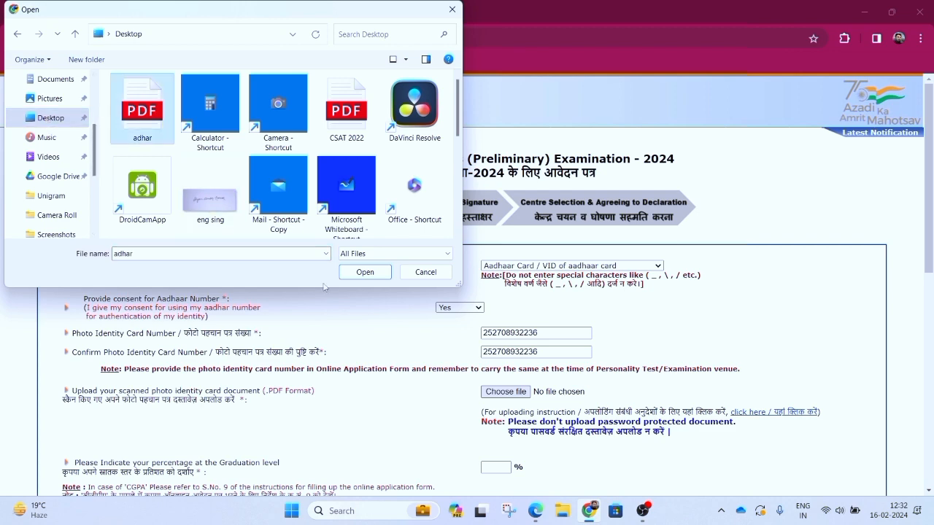
pyautogui.click(360, 272)
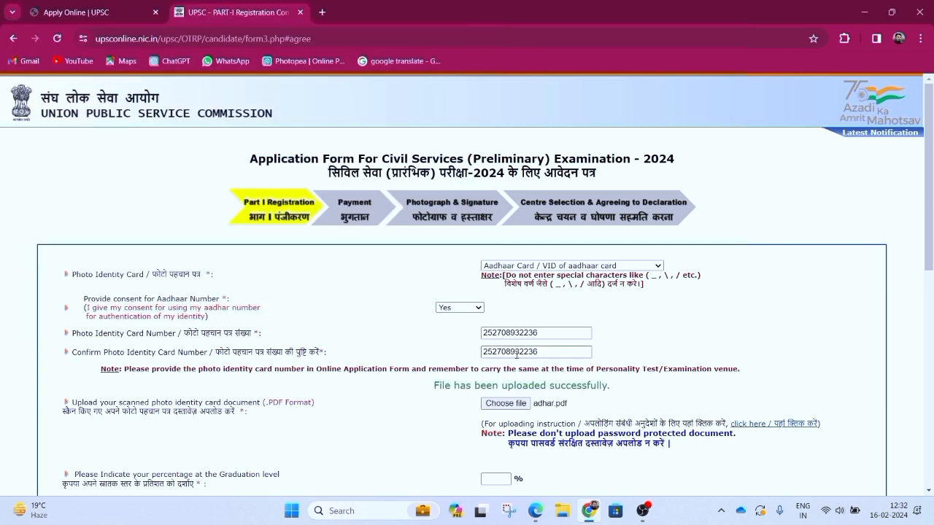
# Enter 68% graduation marks and 0 attempts, and choose Delhi as the CS(Main) centre
pyautogui.scroll(-2, 616, 403)
pyautogui.scroll(-2, 616, 403)
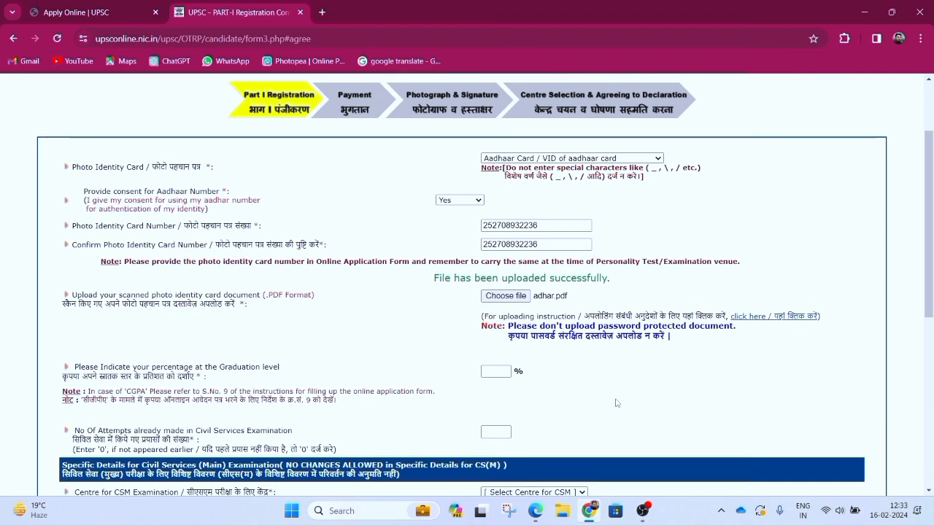
pyautogui.click(495, 283)
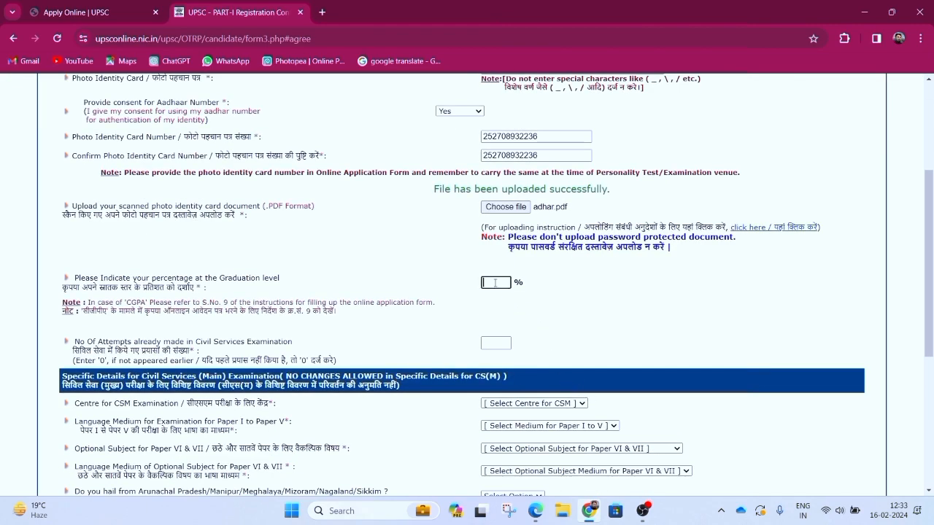
pyautogui.write('68')
pyautogui.click(502, 343)
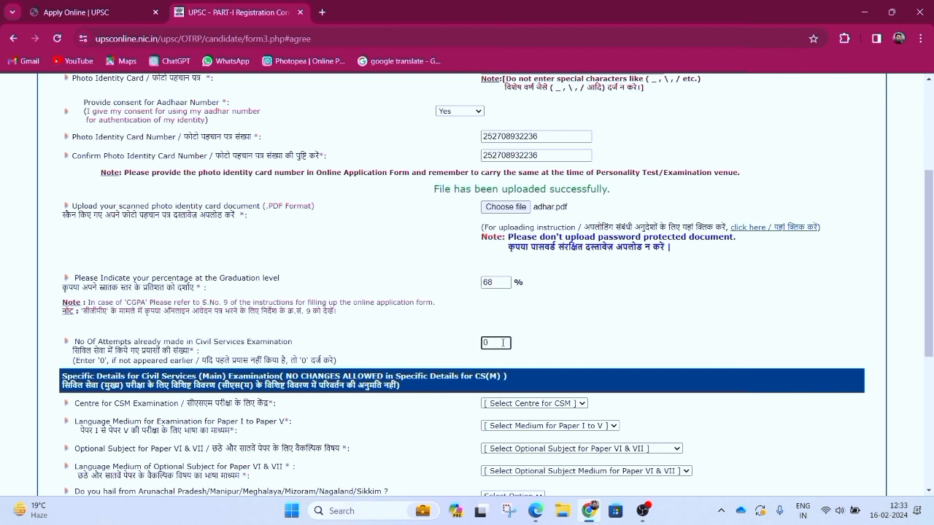
pyautogui.scroll(-3, 503, 344)
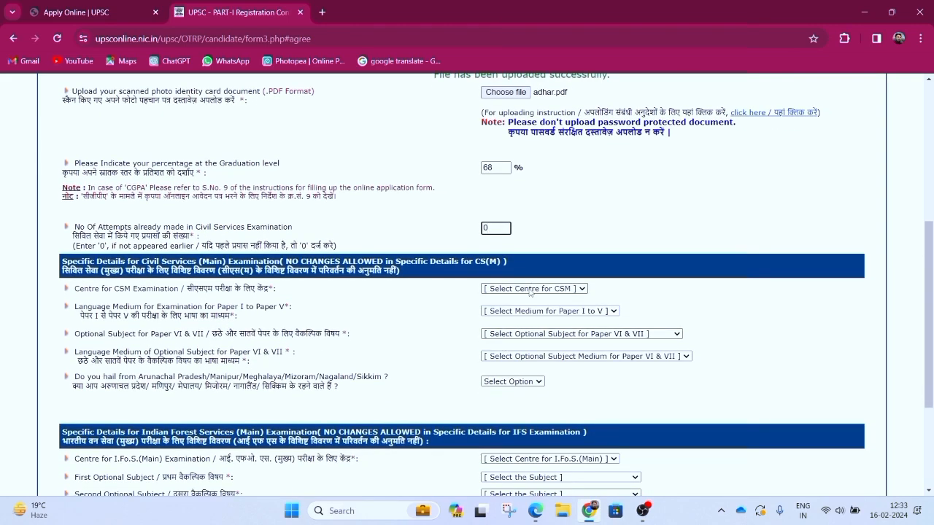
pyautogui.click(530, 289)
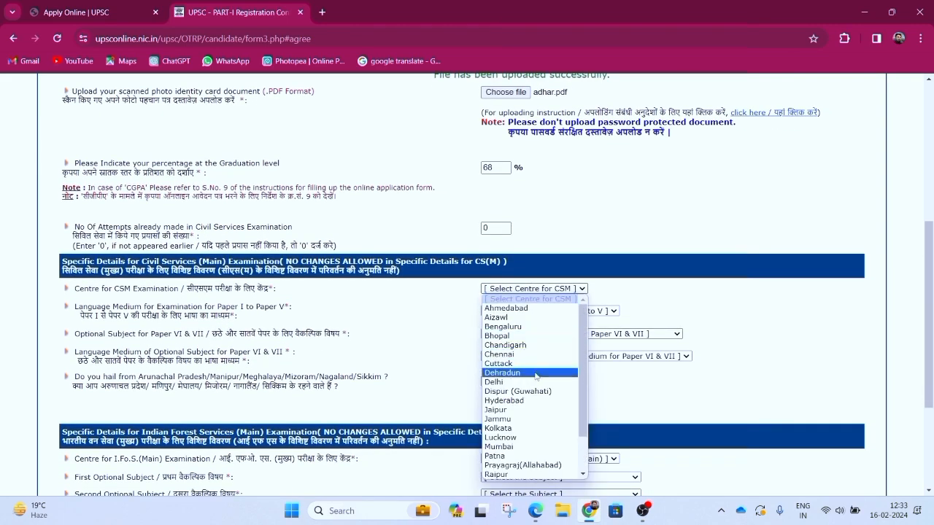
pyautogui.scroll(-2, 520, 334)
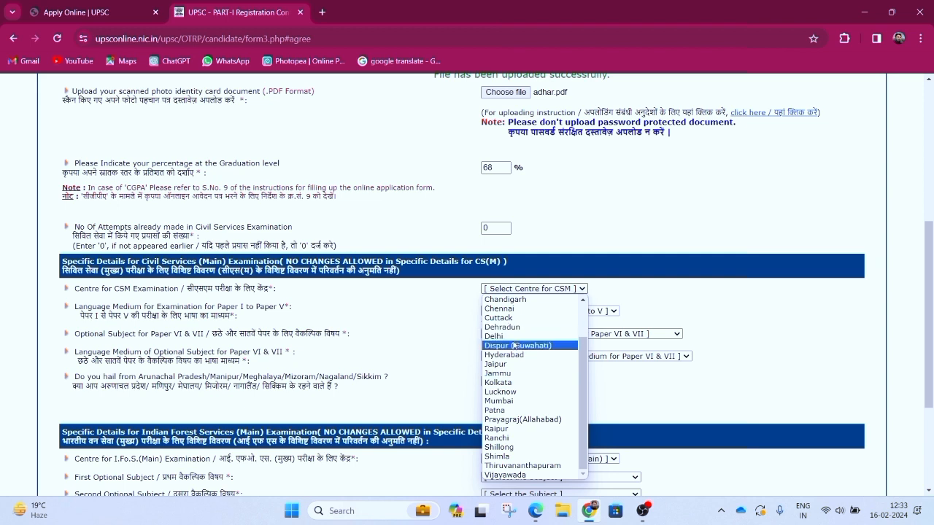
pyautogui.click(517, 337)
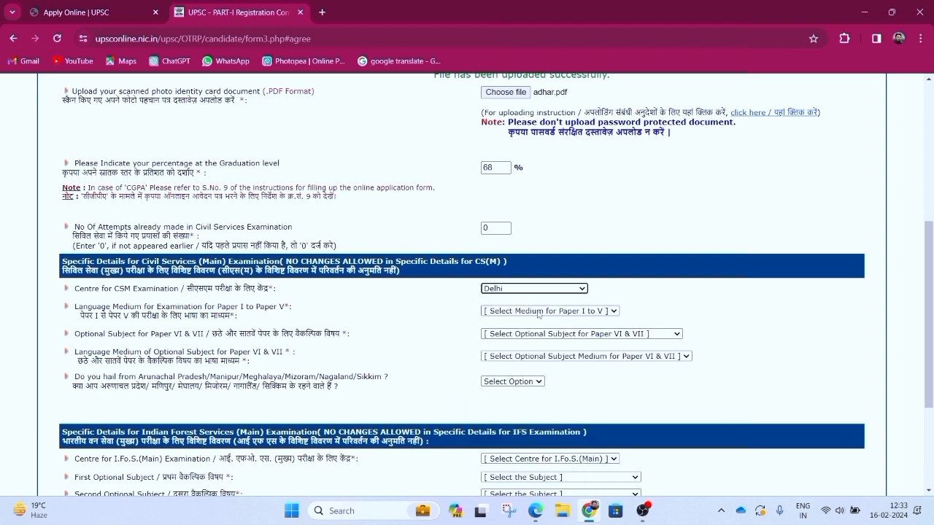
# Set HINDI medium for Papers I–V, with LITERATURE OF HINDI LANGUAGE as the optional in HINDI
pyautogui.click(537, 312)
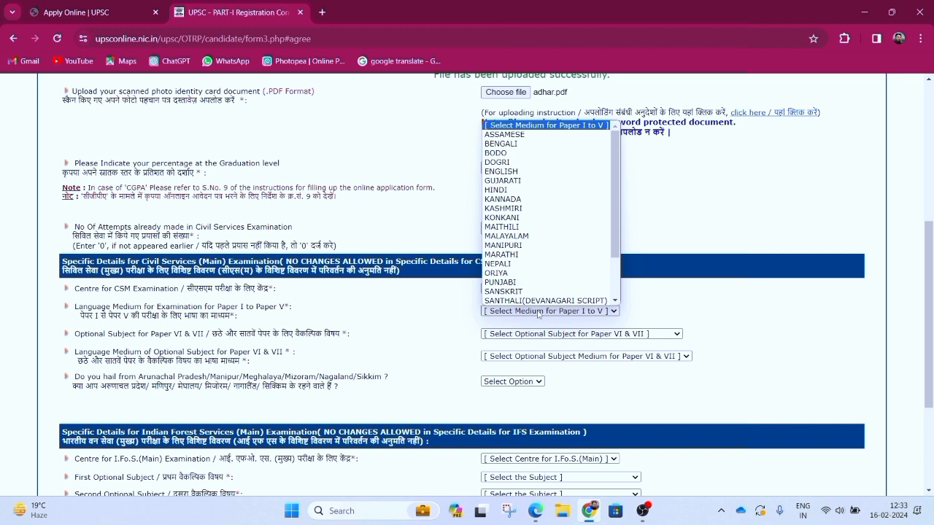
pyautogui.click(533, 190)
pyautogui.click(550, 334)
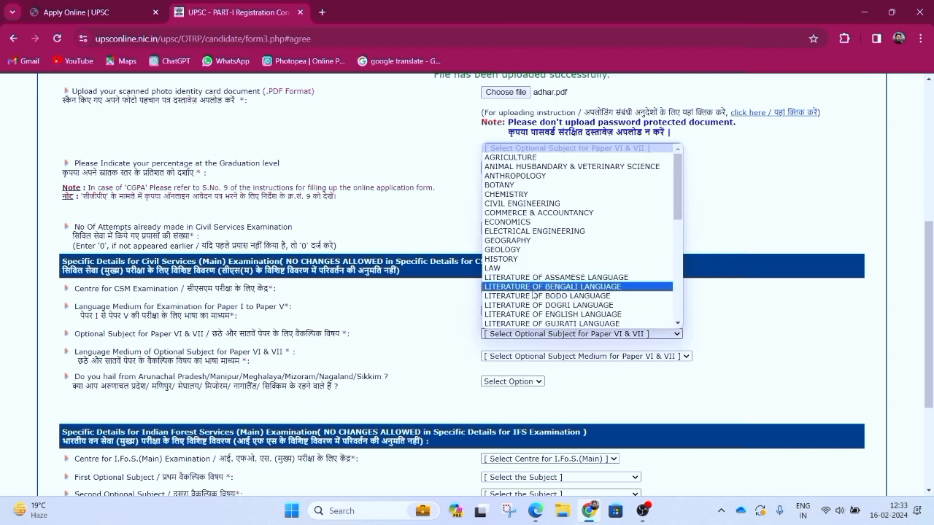
pyautogui.scroll(-5, 534, 299)
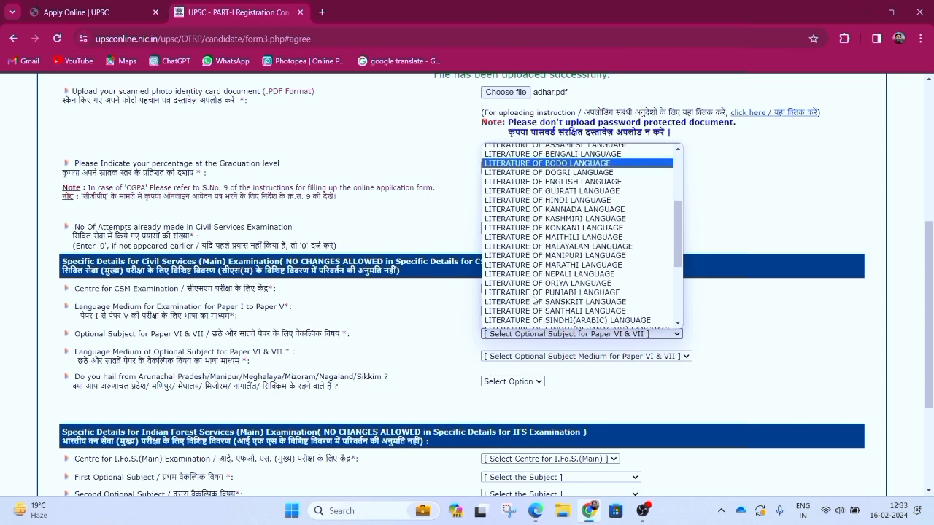
pyautogui.click(554, 200)
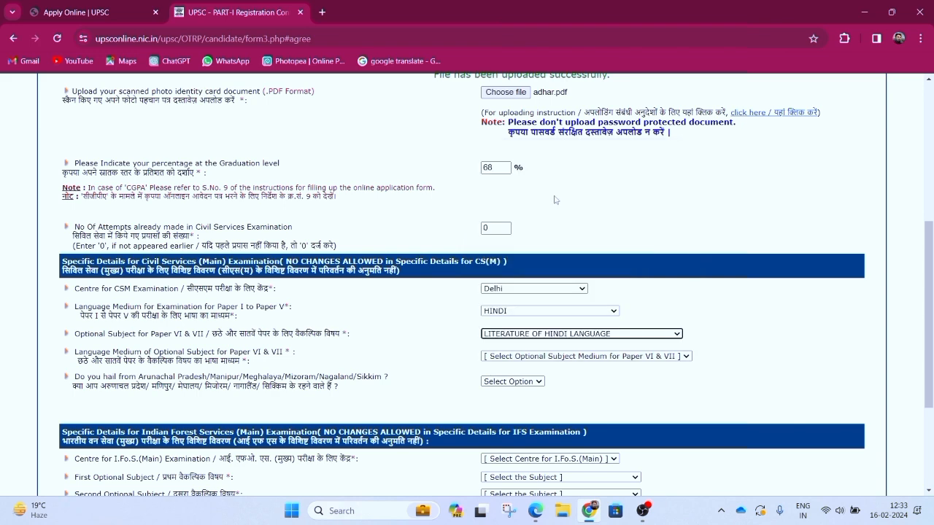
pyautogui.click(562, 358)
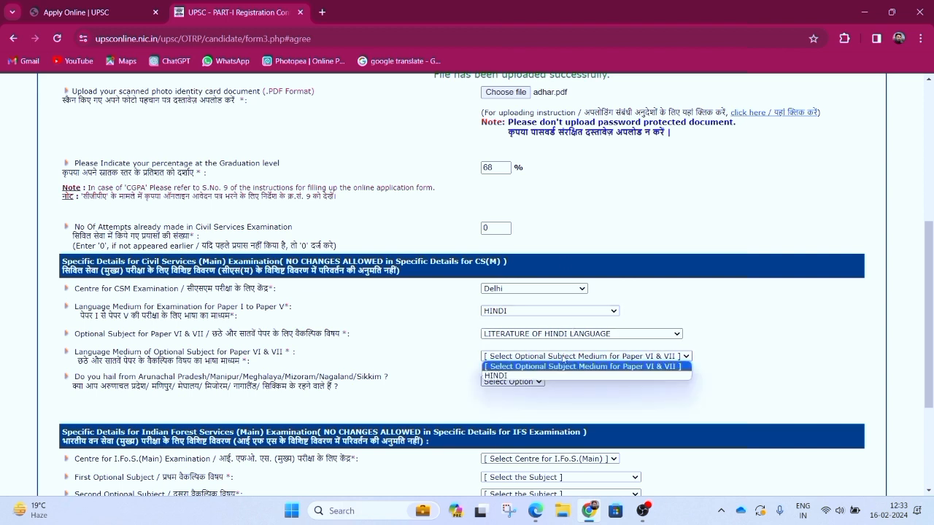
pyautogui.click(547, 377)
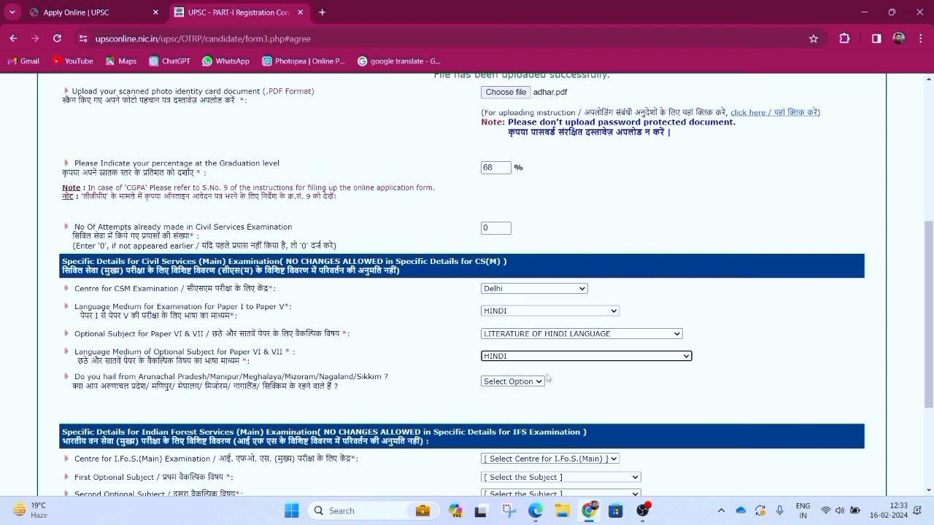
# Answer No to north-east origin and set HINDI as the Paper A language
pyautogui.click(523, 382)
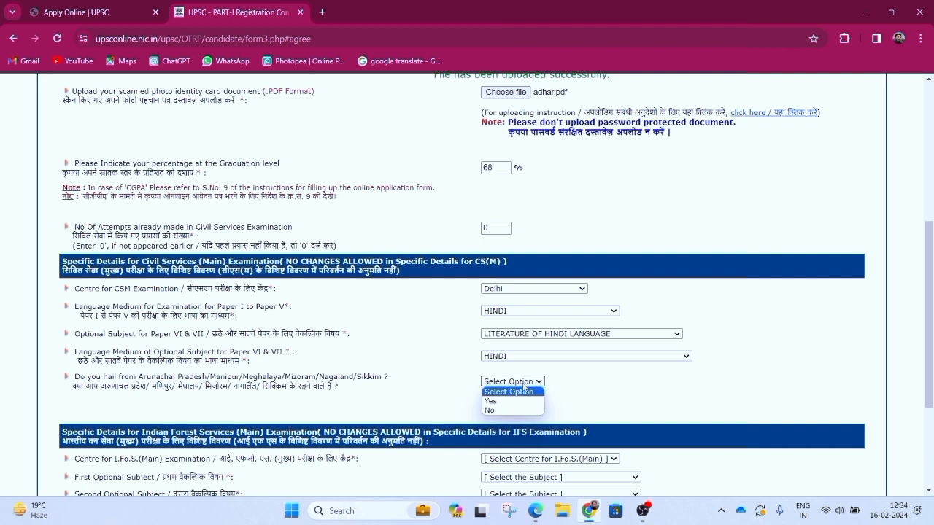
pyautogui.click(520, 411)
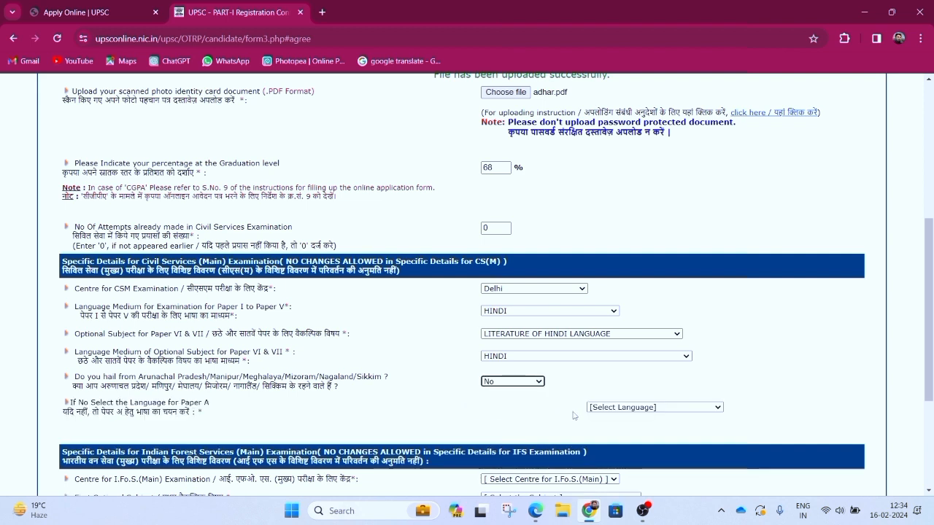
pyautogui.click(607, 410)
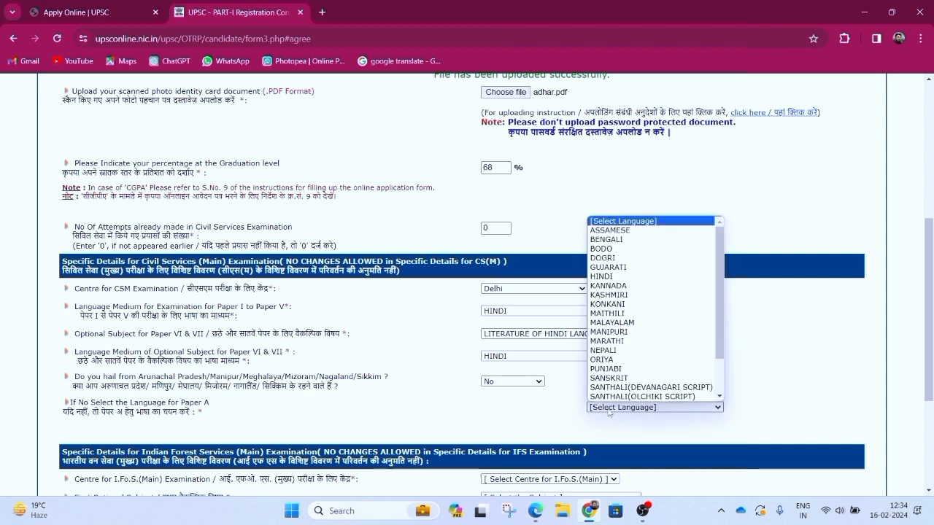
pyautogui.click(608, 411)
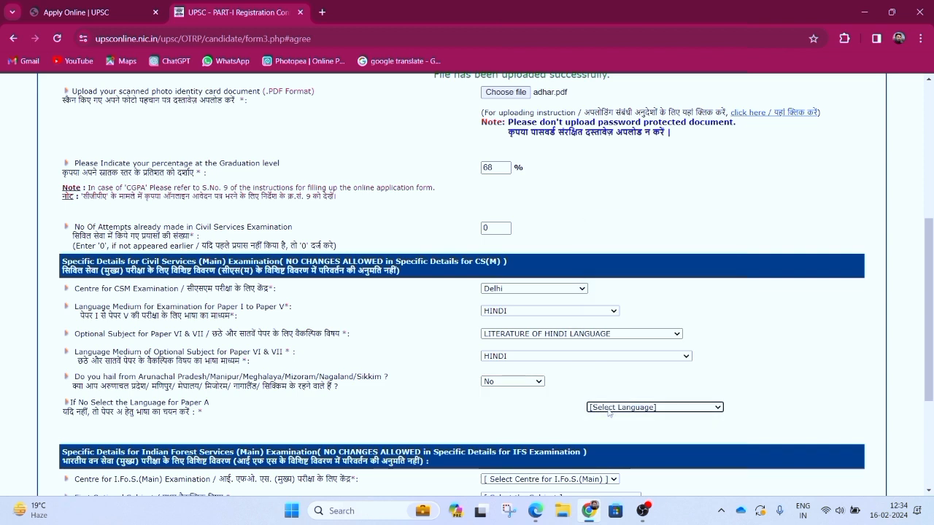
pyautogui.click(609, 411)
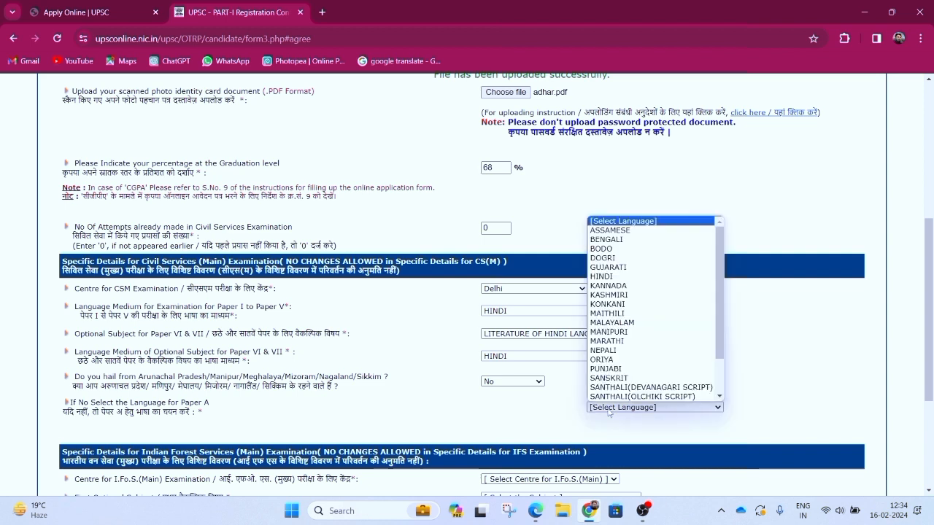
pyautogui.click(604, 282)
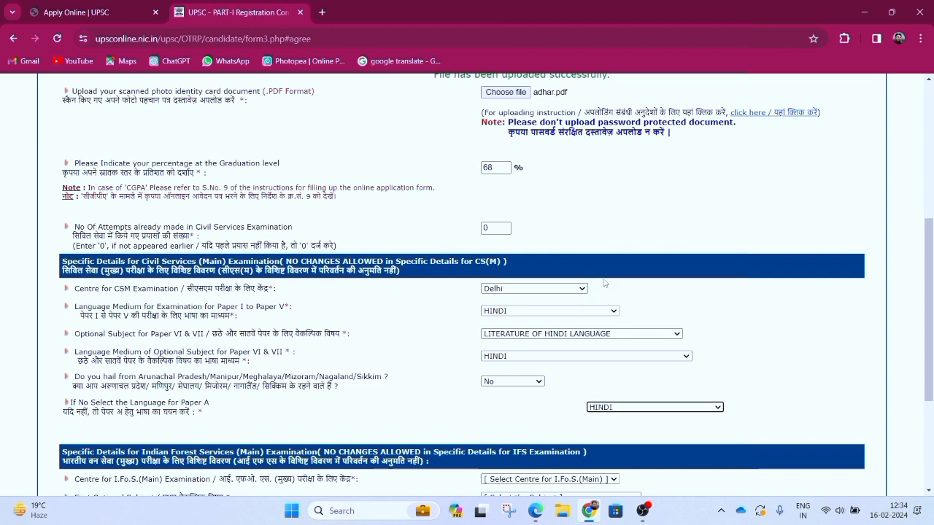
# Set Delhi as the I.Fo.S.(Main) centre with Mathematics and Agriculture optionals and 0 attempts, then continue
pyautogui.scroll(-2, 562, 385)
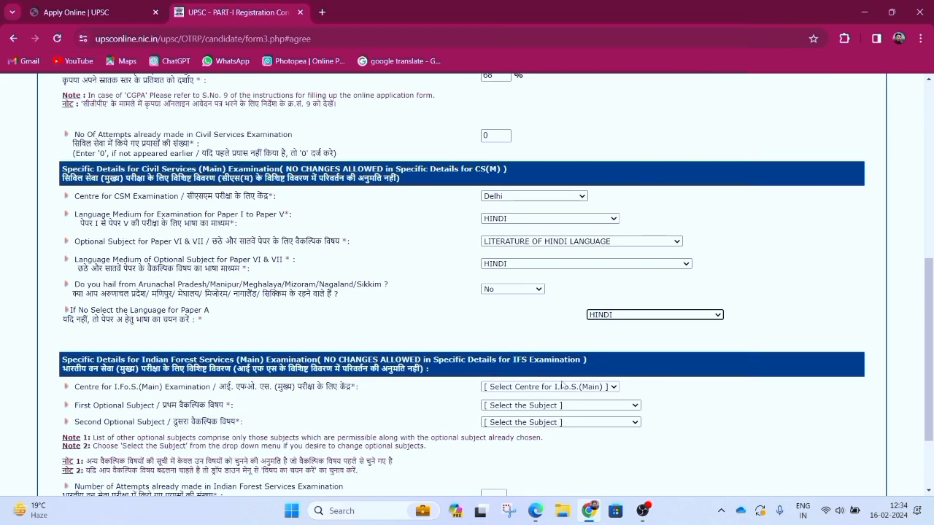
pyautogui.scroll(-2, 563, 385)
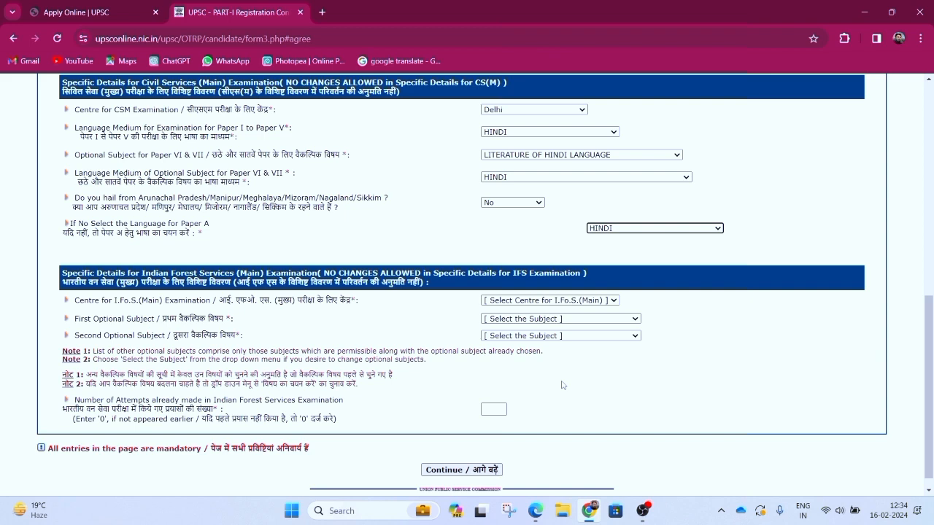
pyautogui.scroll(-1, 563, 385)
pyautogui.click(543, 284)
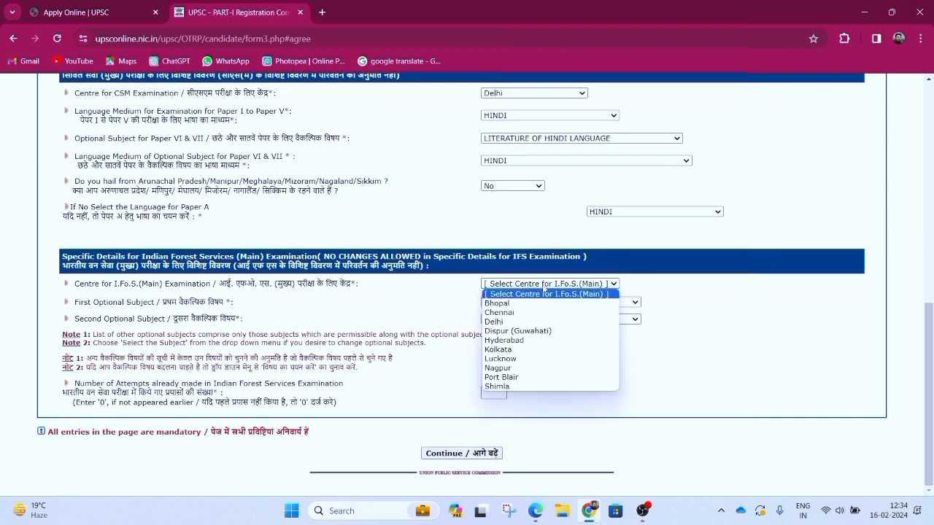
pyautogui.click(531, 321)
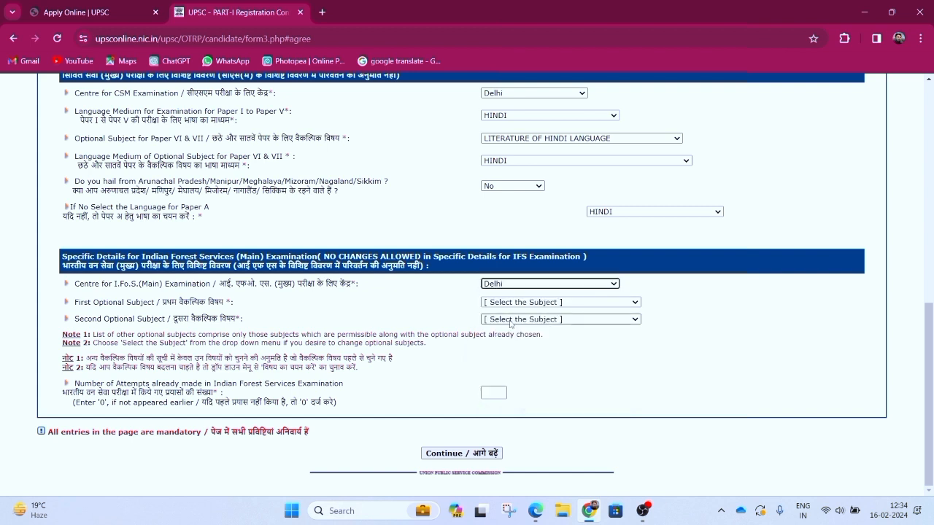
pyautogui.click(550, 303)
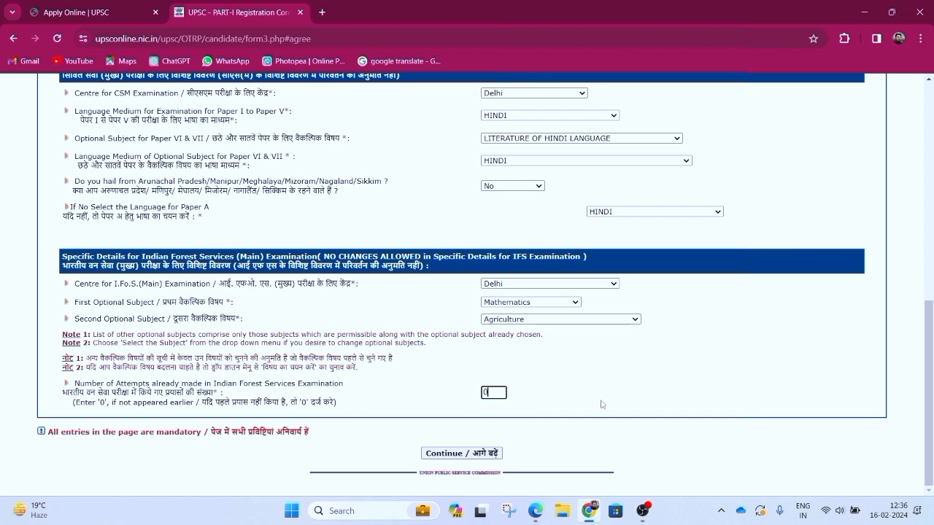
pyautogui.click(478, 456)
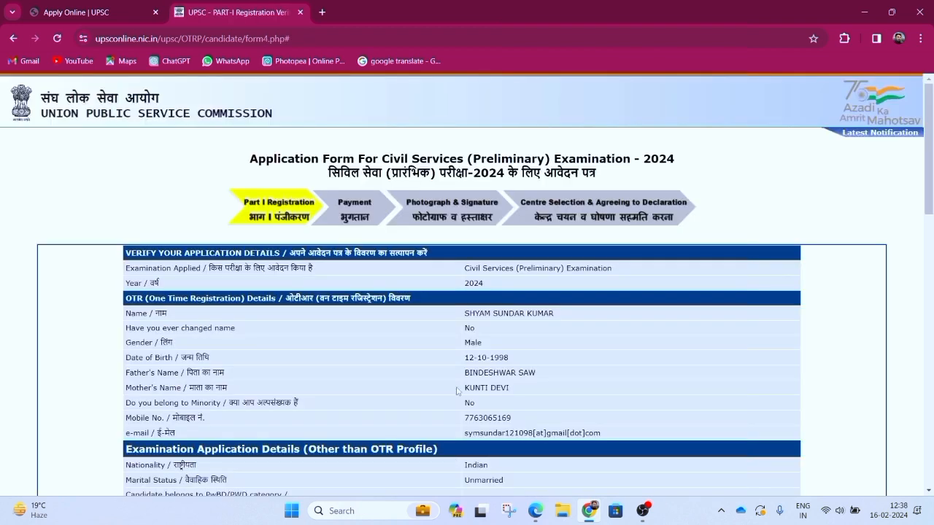
# Go back to edit the application and change the community from OBC to General
pyautogui.scroll(-3, 457, 391)
pyautogui.scroll(2, 457, 391)
pyautogui.scroll(-15, 463, 416)
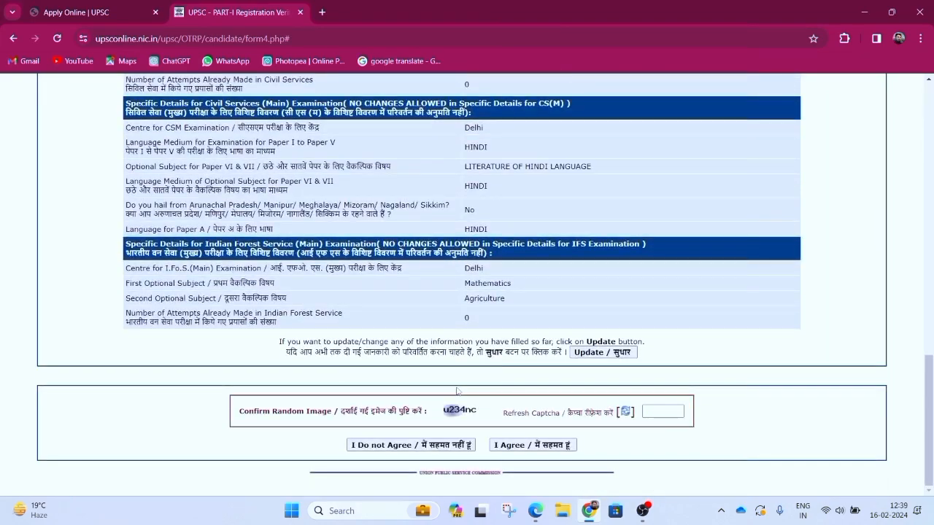
pyautogui.click(597, 356)
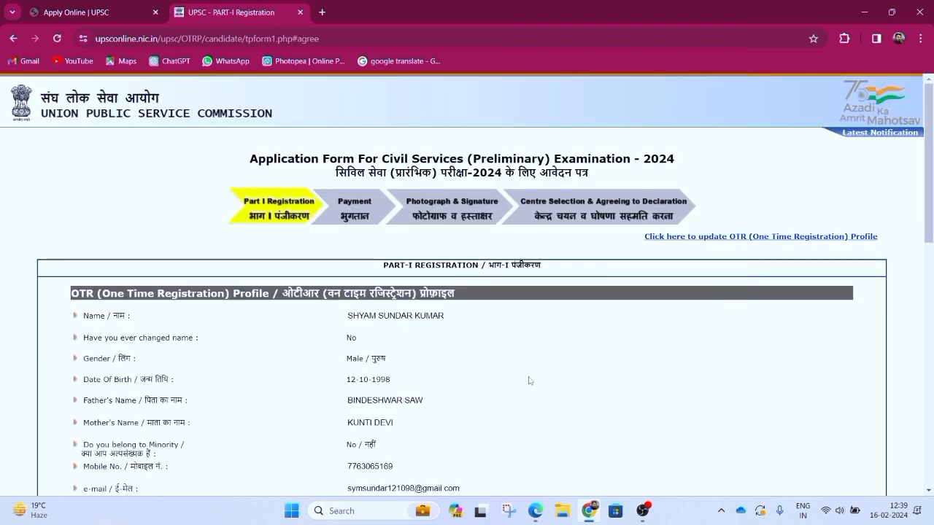
pyautogui.scroll(-5, 476, 397)
pyautogui.scroll(-1, 475, 397)
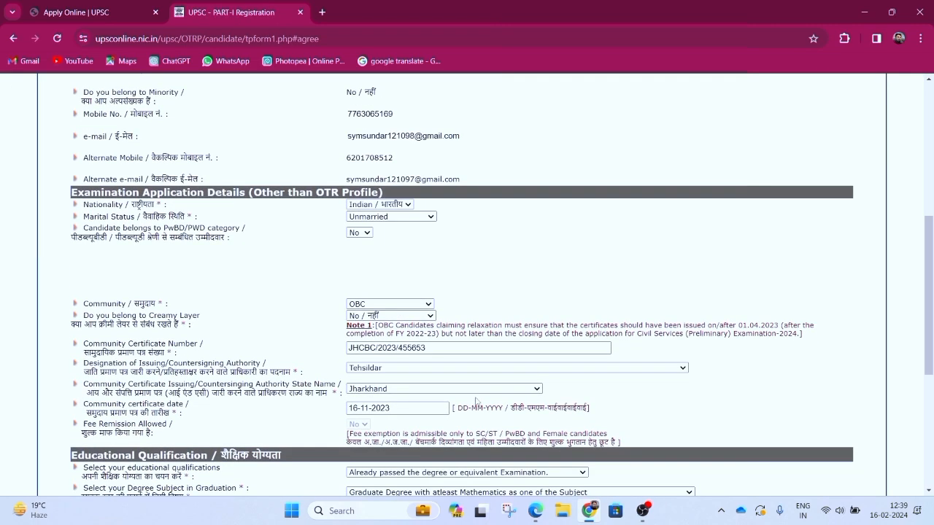
pyautogui.click(409, 305)
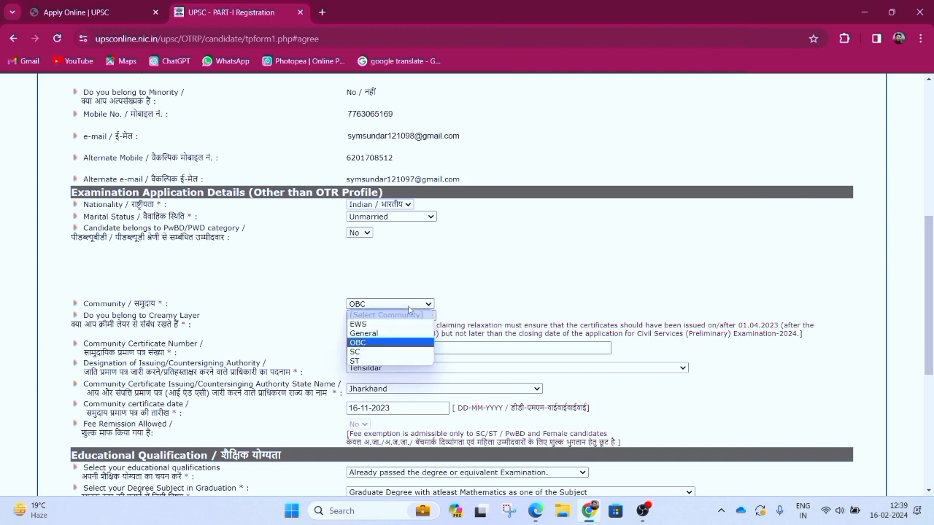
pyautogui.click(376, 333)
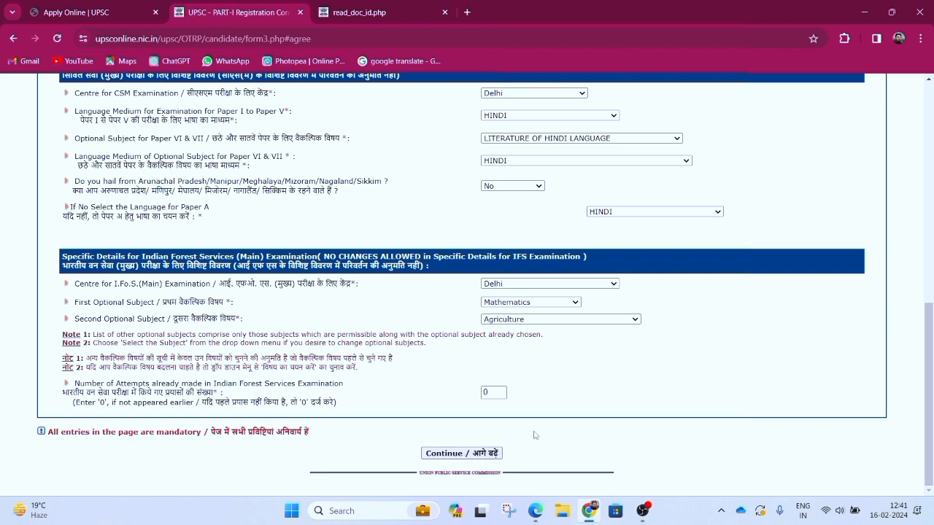
# Resubmit to the verification page, enter captcha 66Mar1, and agree to the Part-I details
pyautogui.click(480, 454)
pyautogui.scroll(-4, 479, 458)
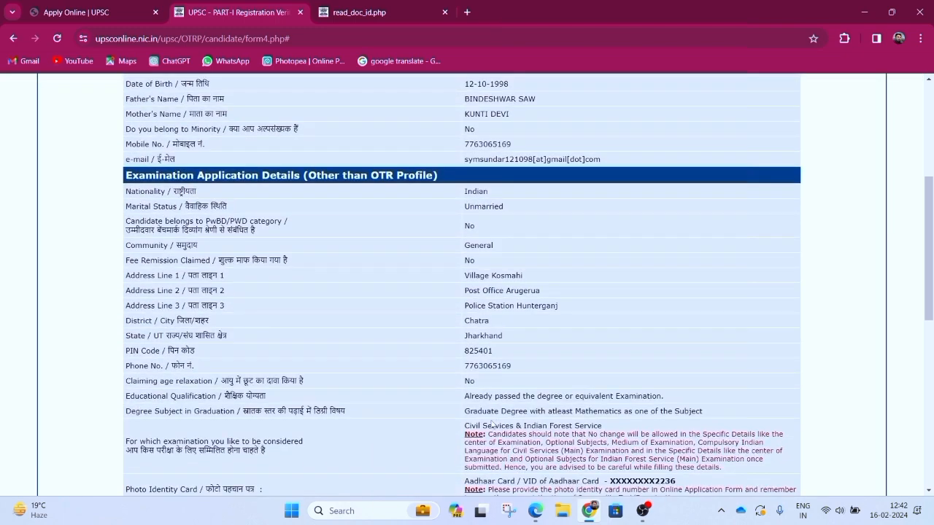
pyautogui.scroll(-7, 491, 423)
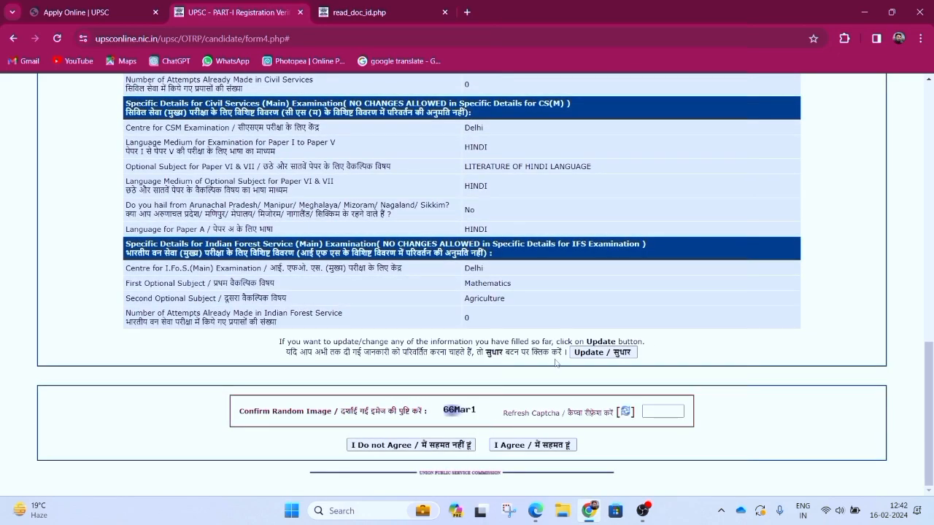
pyautogui.scroll(12, 514, 410)
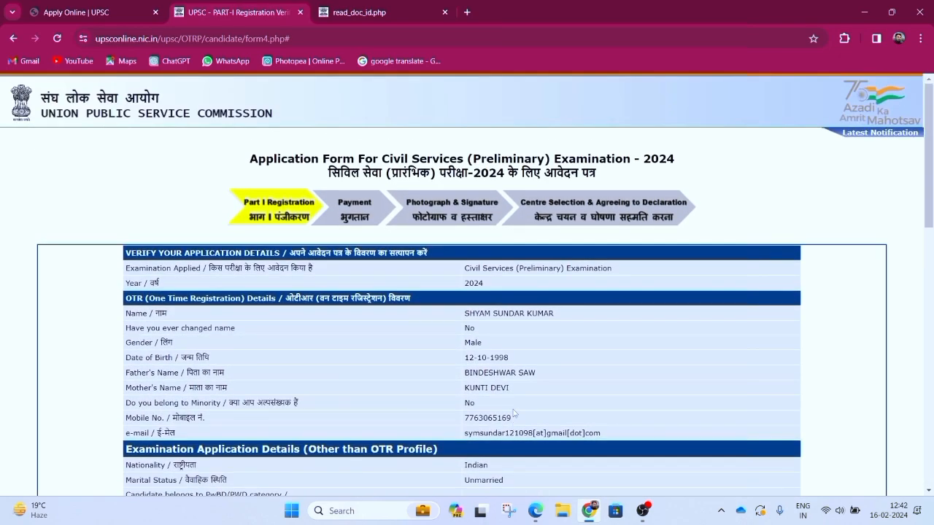
pyautogui.scroll(-12, 513, 412)
pyautogui.click(658, 446)
pyautogui.write('66')
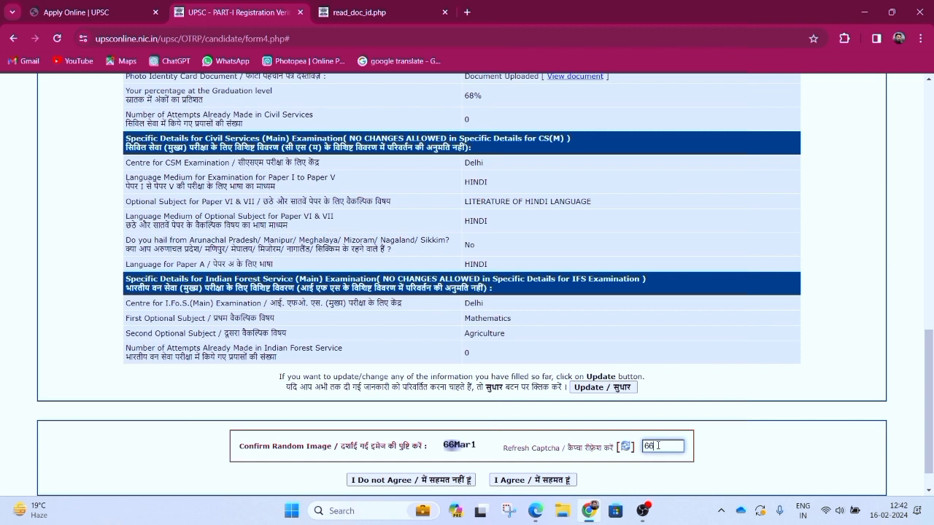
pyautogui.write('Mar1')
pyautogui.scroll(-1, 658, 445)
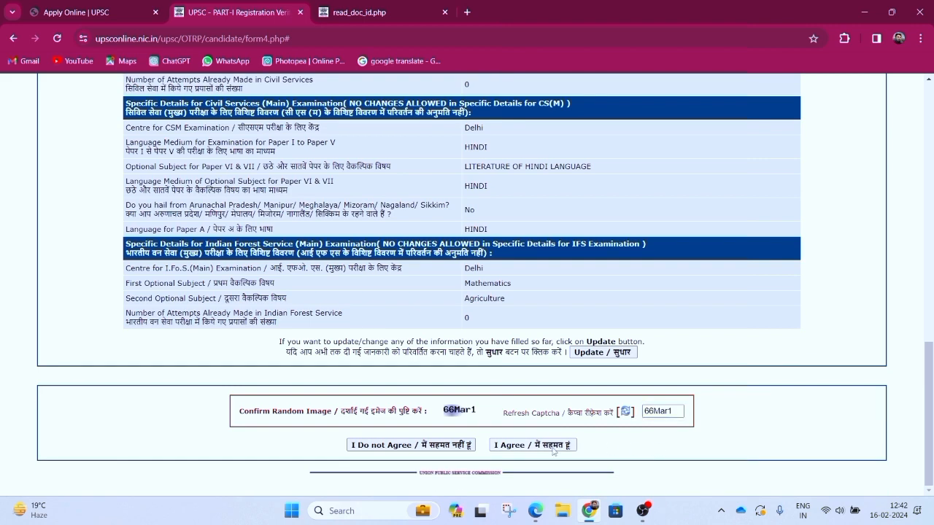
pyautogui.click(553, 447)
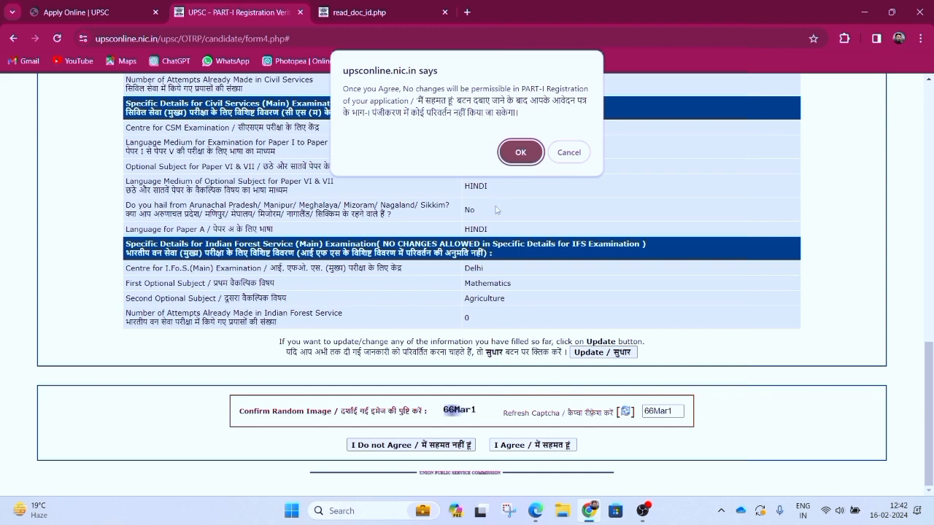
# Confirm Part-I and save the registration slip as 'UPSC - Registration Slip' PDF on the Desktop
pyautogui.click(519, 155)
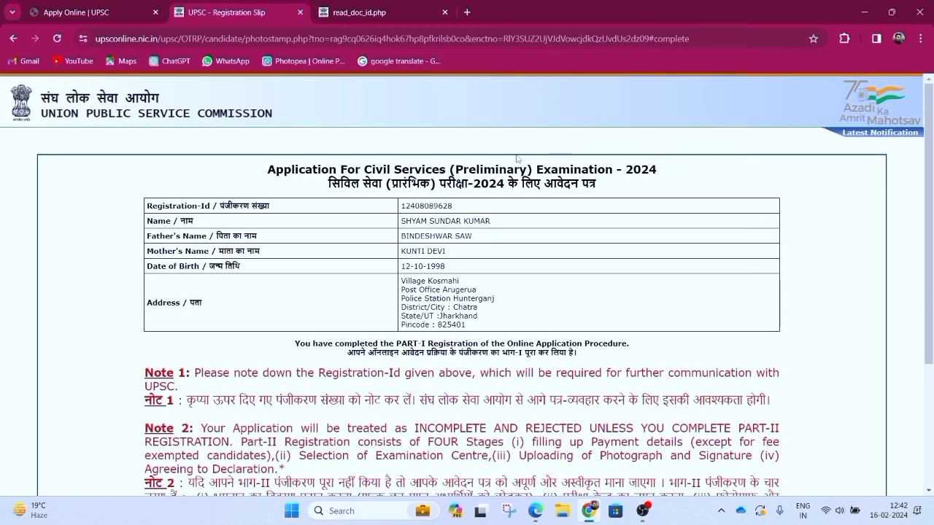
pyautogui.scroll(-3, 516, 159)
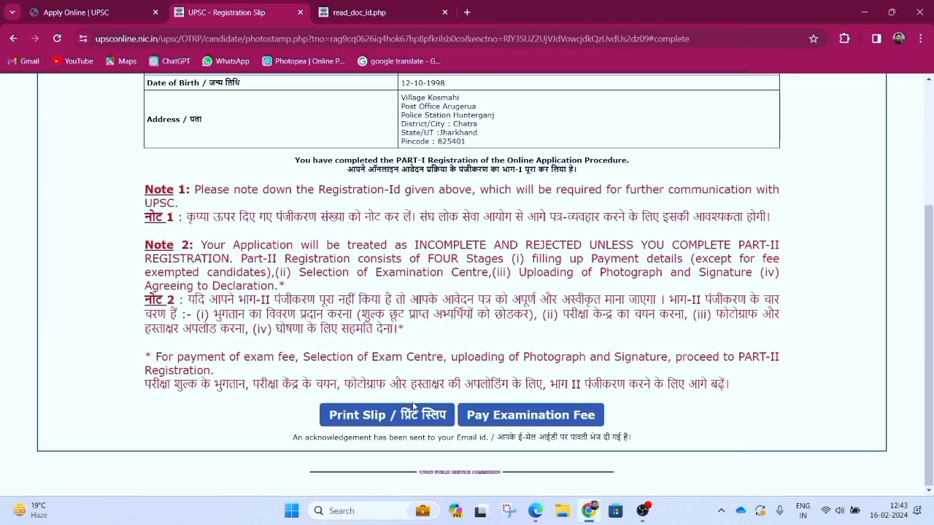
pyautogui.click(401, 417)
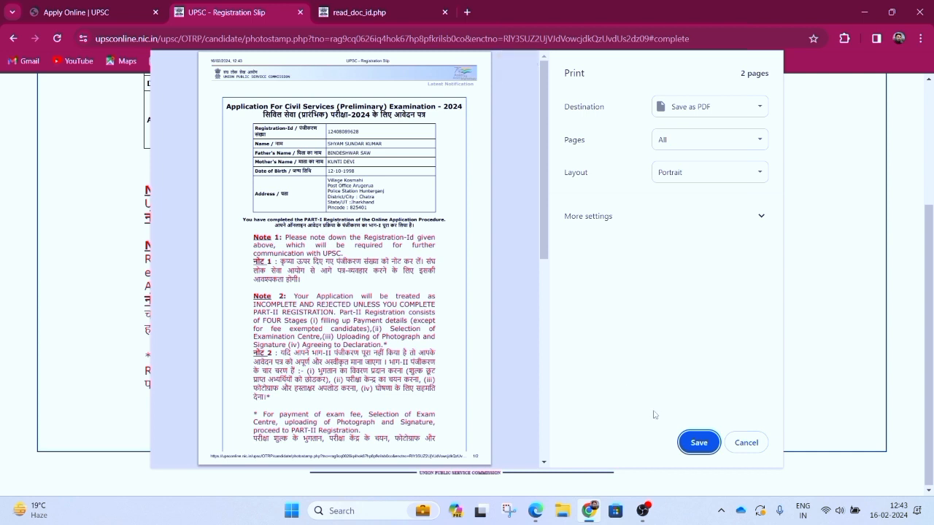
pyautogui.click(697, 443)
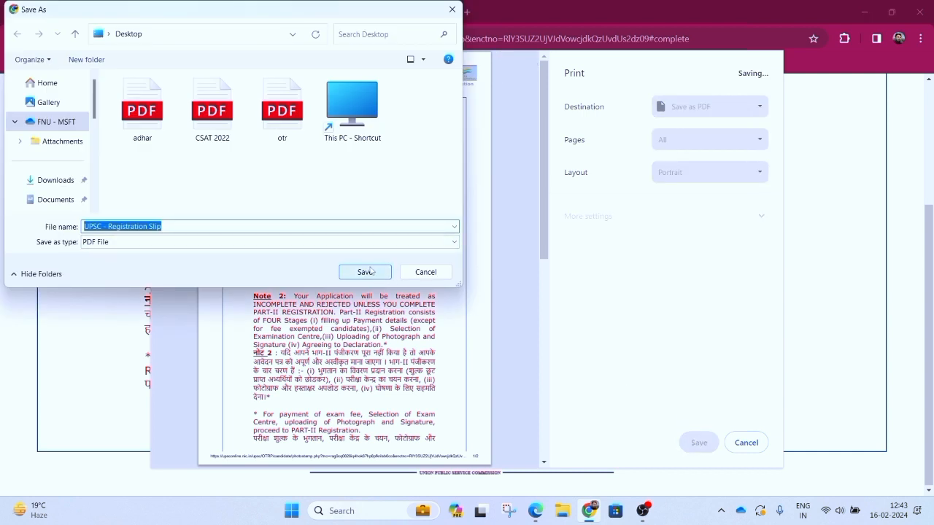
pyautogui.click(370, 272)
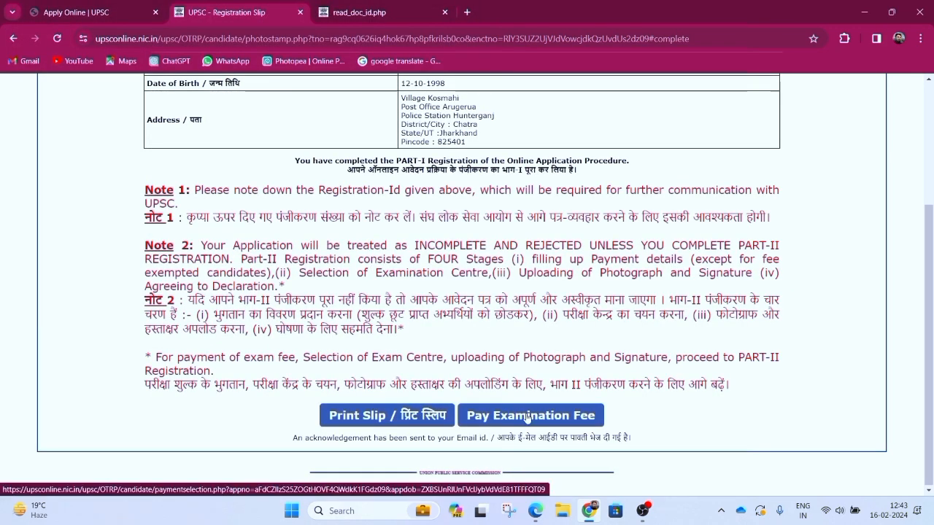
# Choose to pay the examination fee online via the SBI gateway and proceed
pyautogui.click(527, 416)
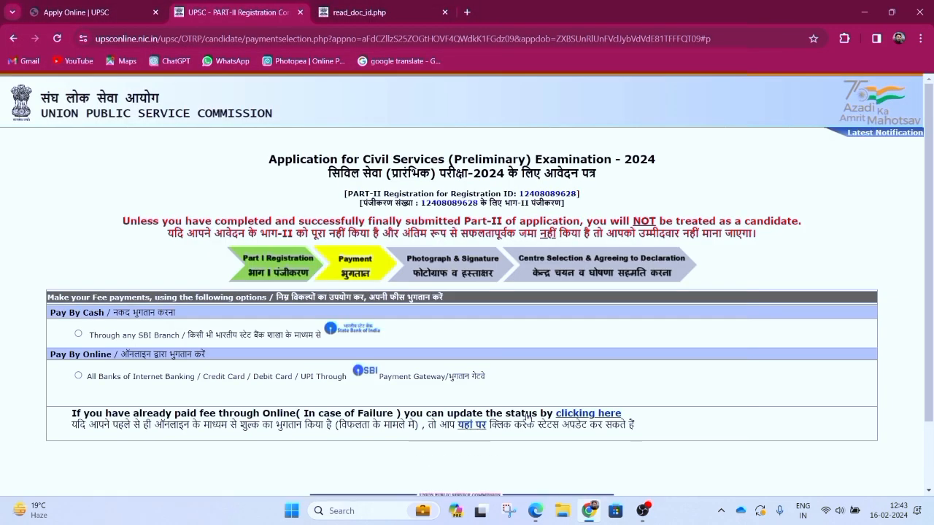
pyautogui.scroll(-2, 473, 368)
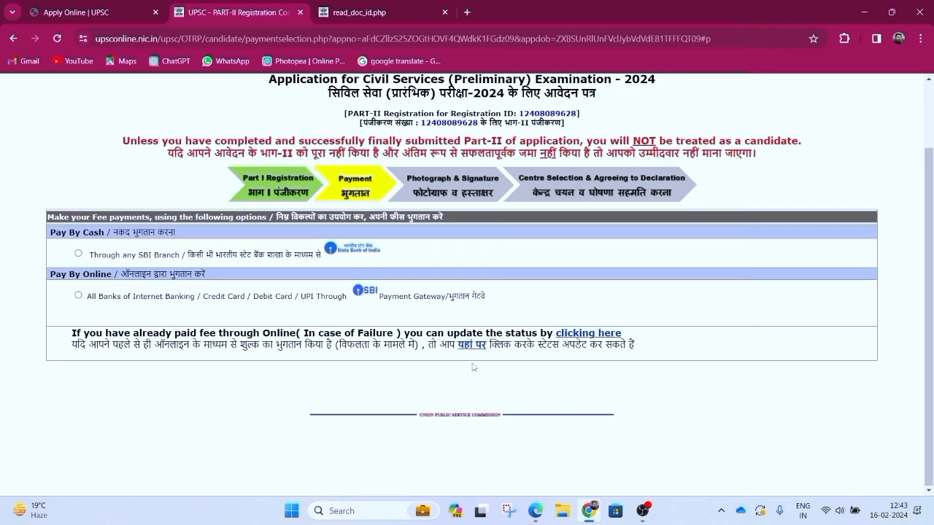
pyautogui.click(79, 296)
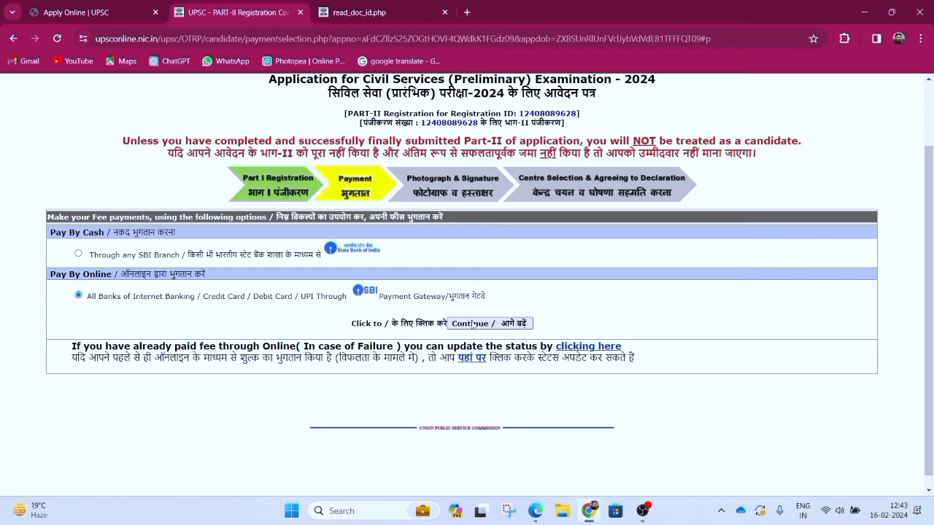
pyautogui.click(472, 325)
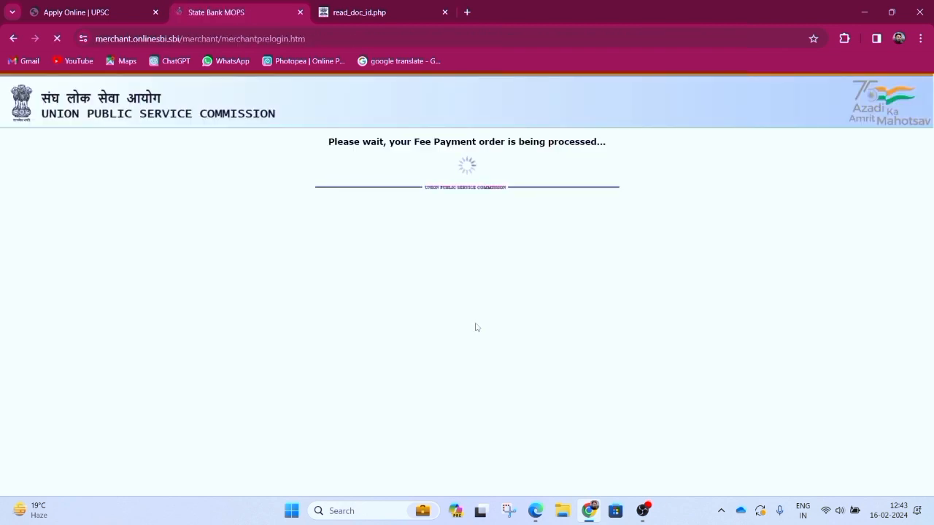
# Pay the Rs 100 examination fee in SBI ePay Lite using a UPI QR code
pyautogui.scroll(-2, 530, 344)
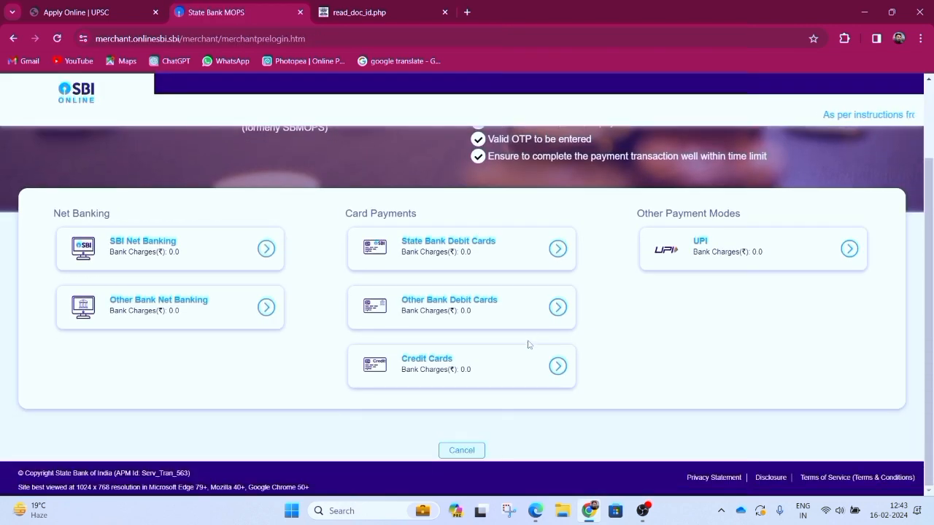
pyautogui.click(850, 250)
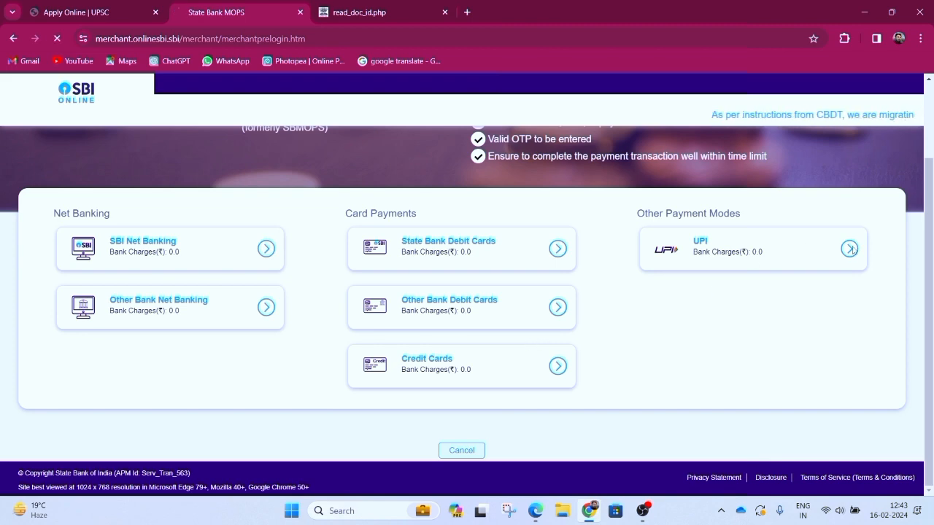
pyautogui.scroll(-3, 544, 261)
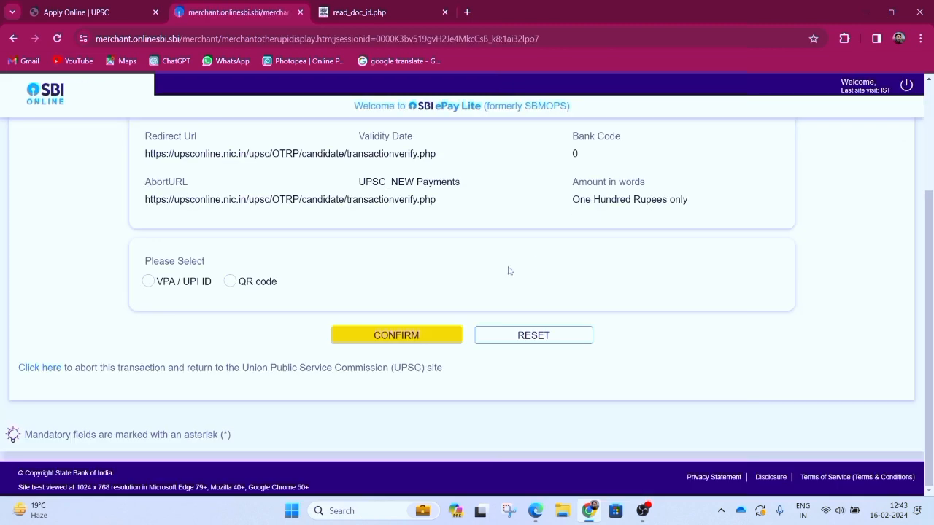
pyautogui.scroll(3, 478, 245)
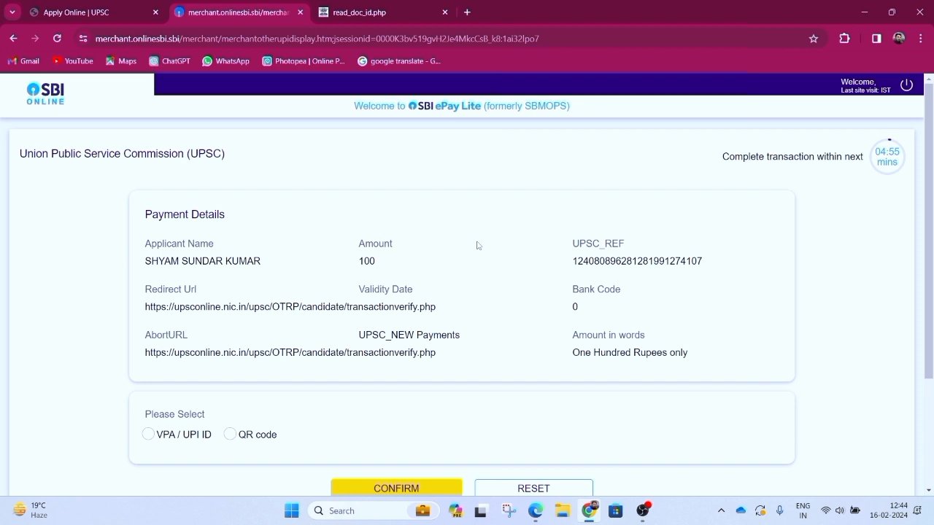
pyautogui.scroll(-3, 478, 246)
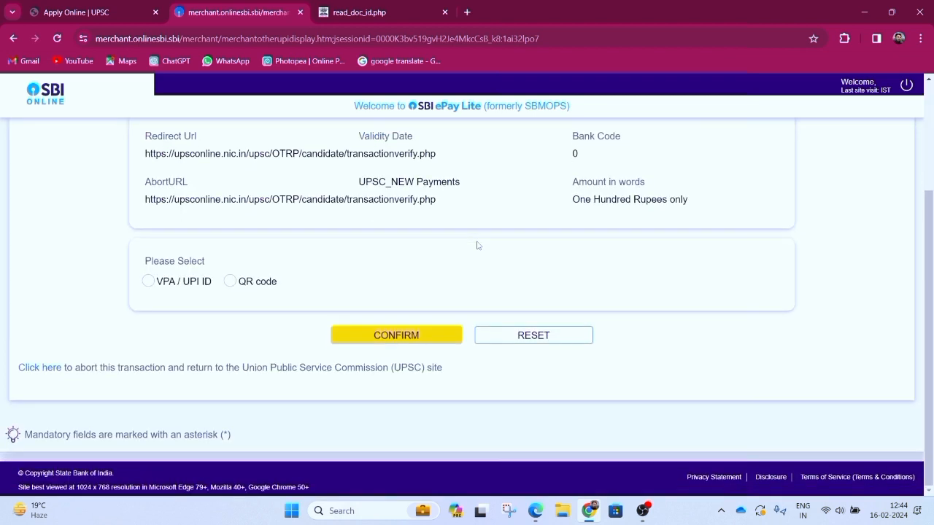
pyautogui.click(230, 282)
pyautogui.scroll(-3, 352, 326)
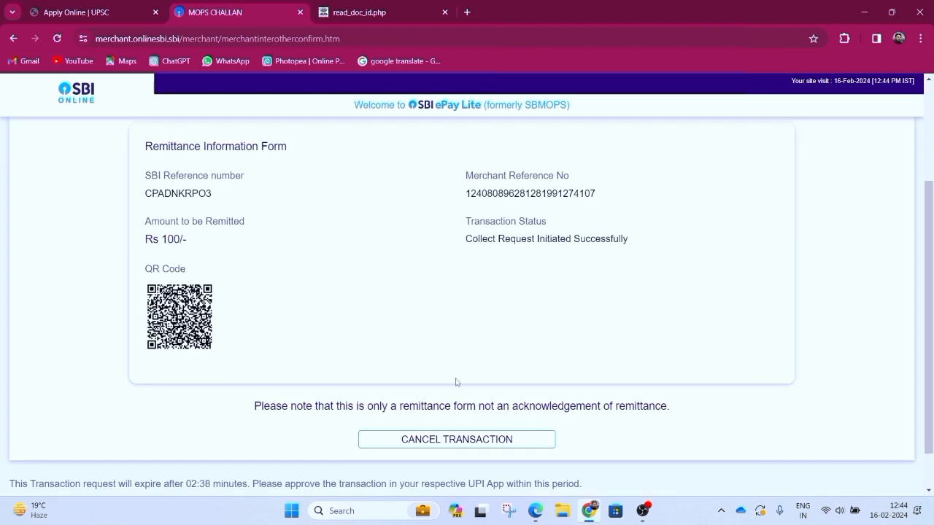
pyautogui.scroll(-1, 465, 312)
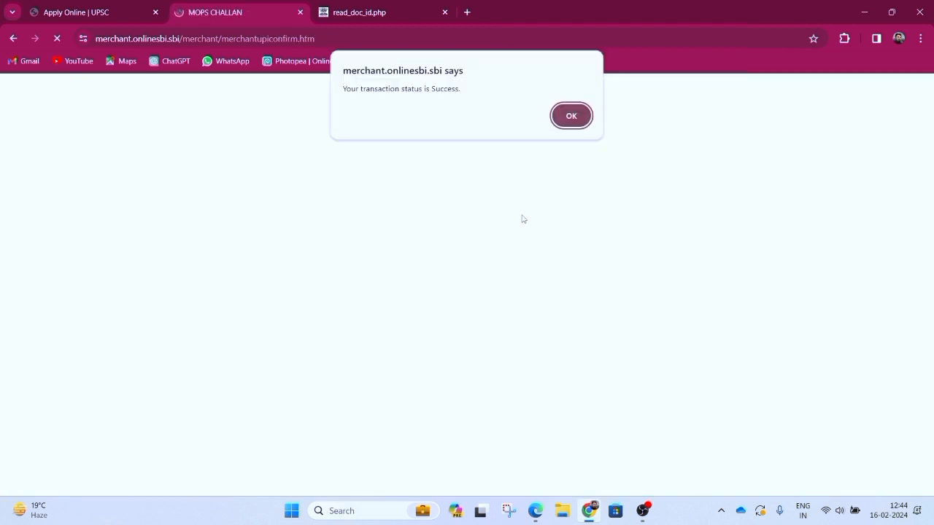
# Dismiss the payment success alert, return to UPSC, and continue past the acknowledgement page
pyautogui.click(571, 116)
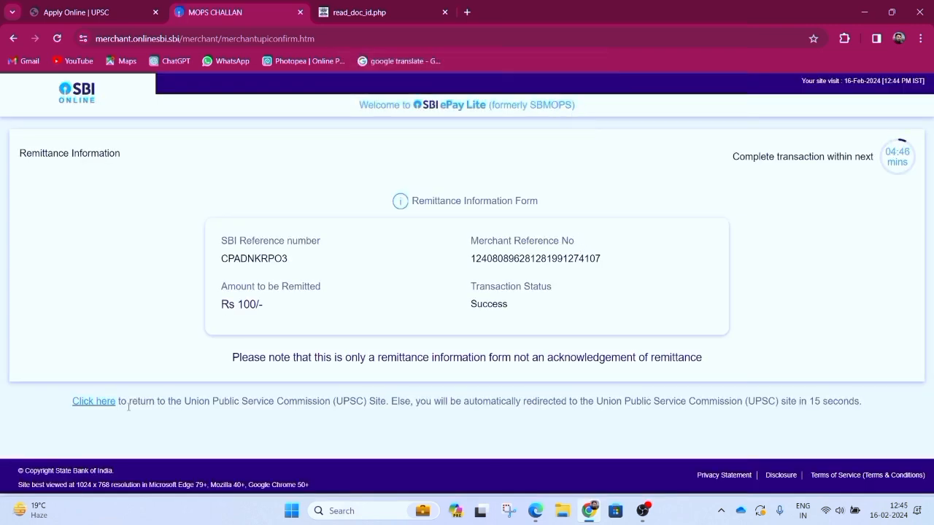
pyautogui.click(106, 403)
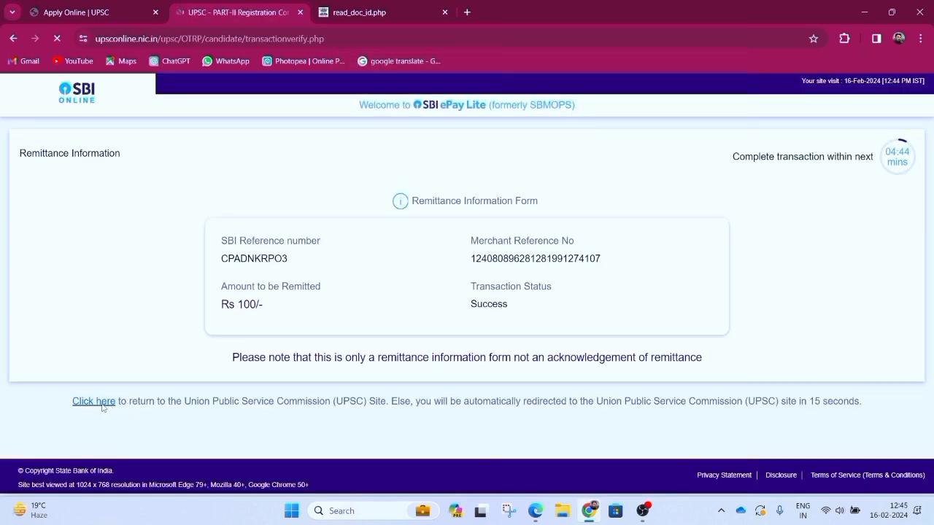
pyautogui.scroll(-1, 360, 396)
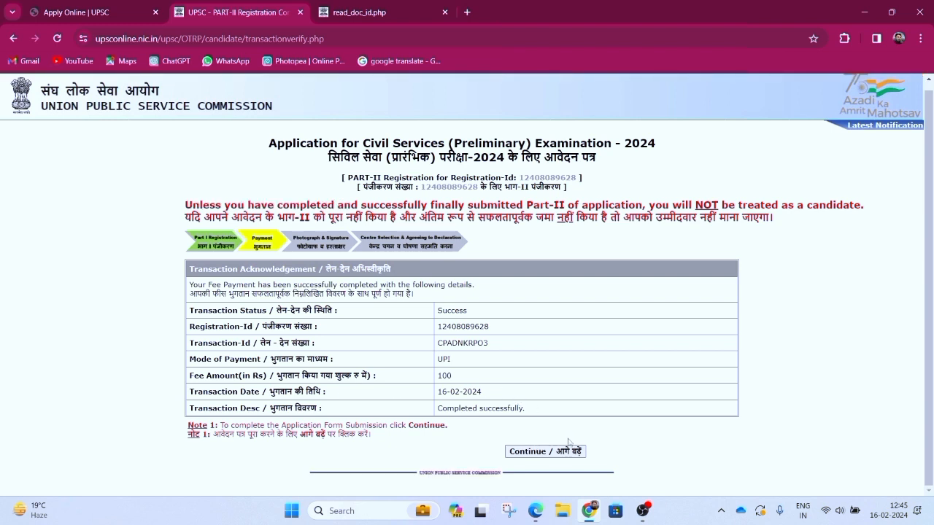
pyautogui.click(539, 451)
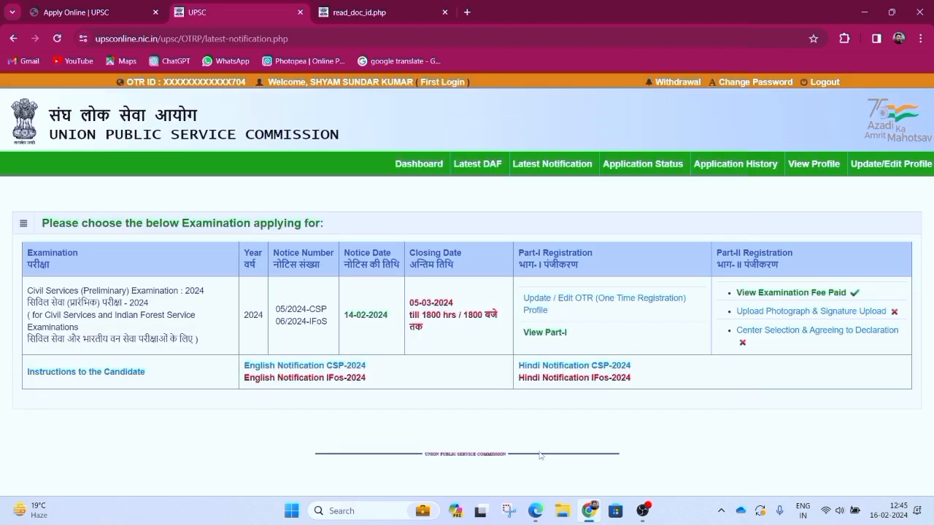
# Attach photo upsc.jpg as the application photograph
pyautogui.click(813, 313)
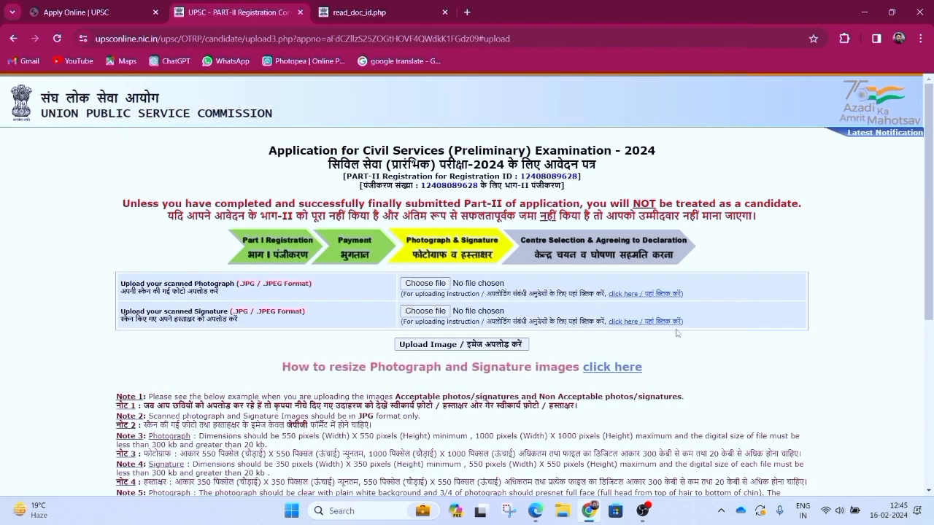
pyautogui.click(425, 283)
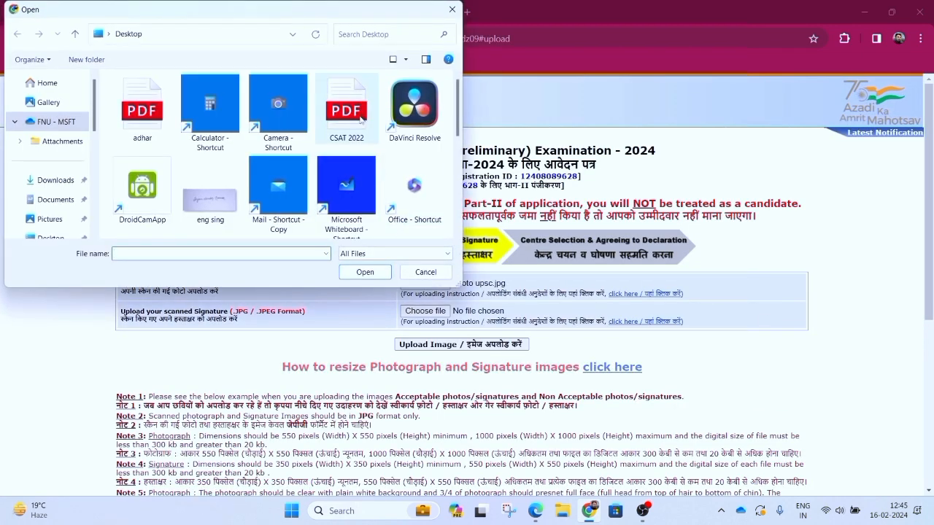
pyautogui.scroll(-3, 361, 119)
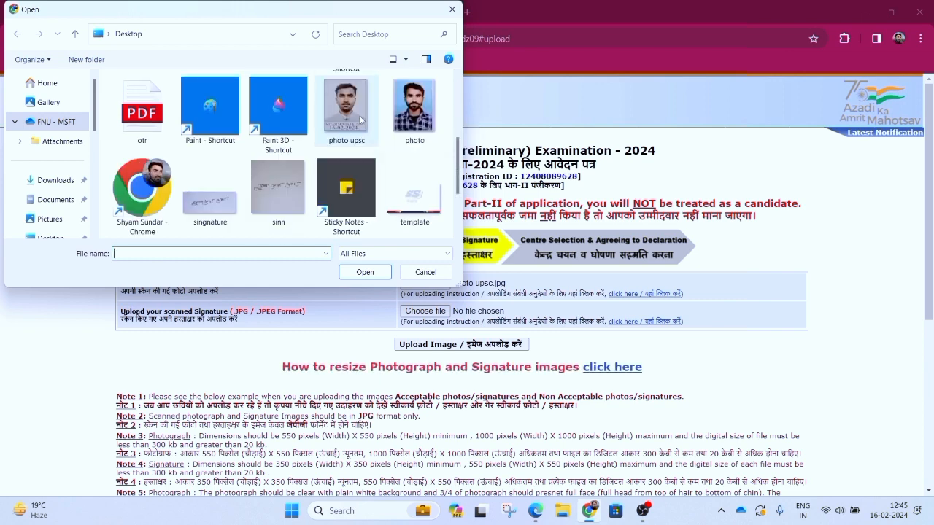
pyautogui.click(360, 119)
pyautogui.click(366, 272)
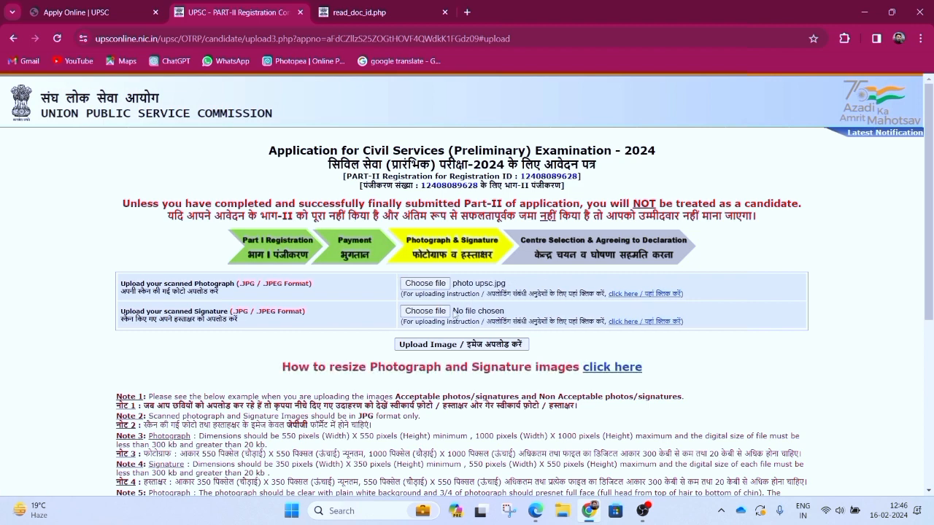
# Attach sinn.jpg as the signature, upload both images and review the preview
pyautogui.click(437, 313)
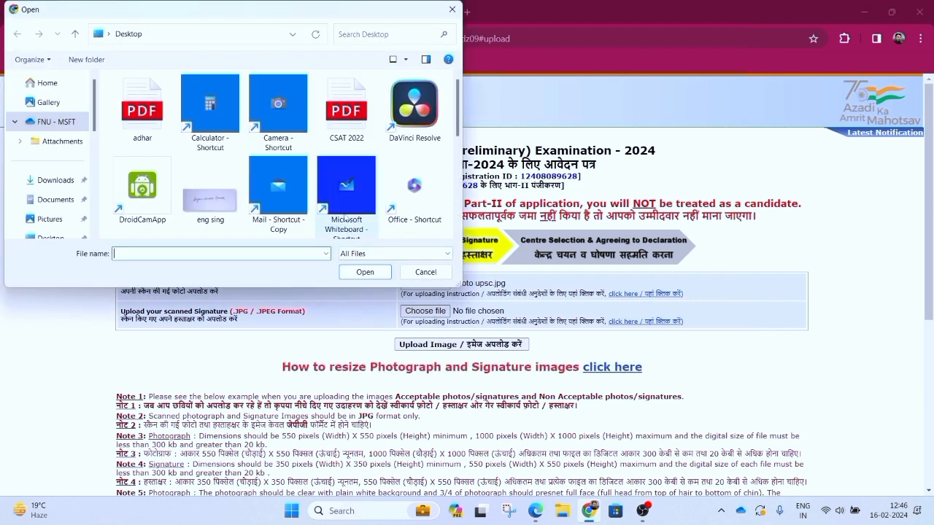
pyautogui.scroll(-2, 346, 218)
pyautogui.click(280, 187)
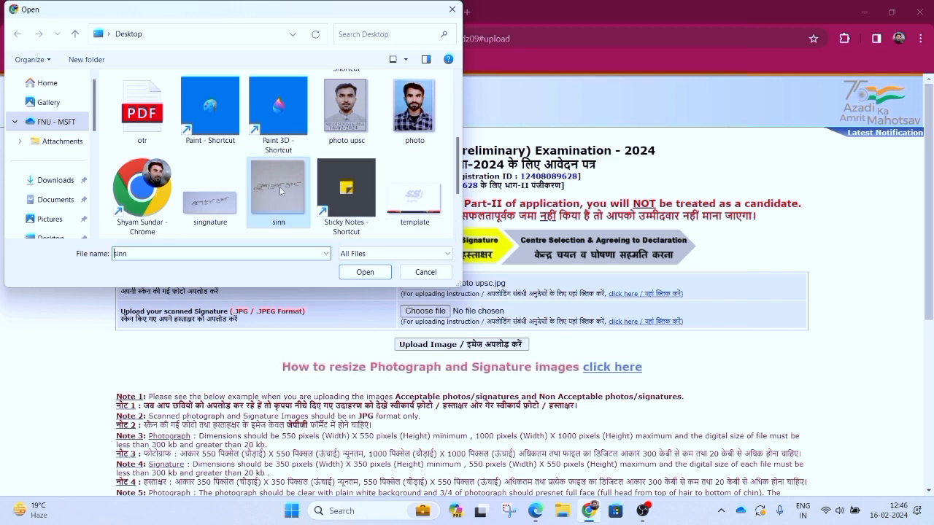
pyautogui.click(361, 272)
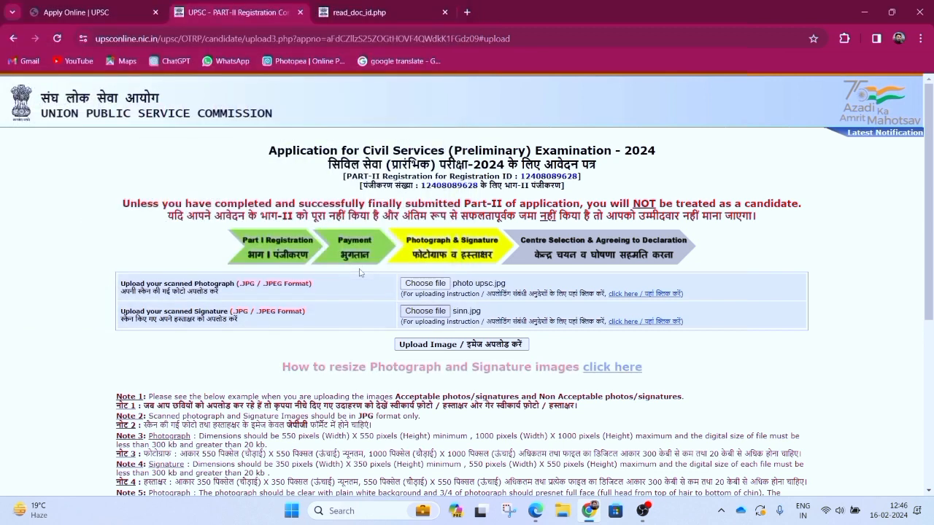
pyautogui.click(449, 344)
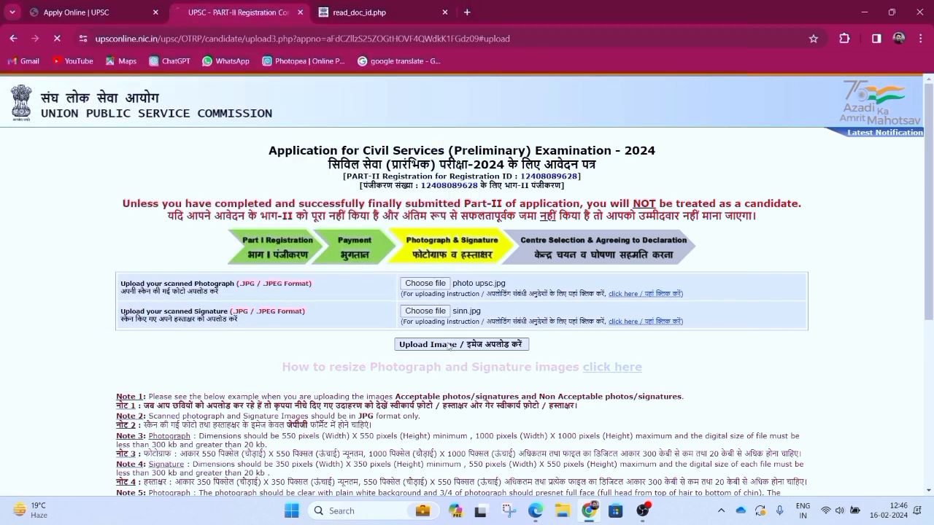
pyautogui.scroll(-2, 451, 386)
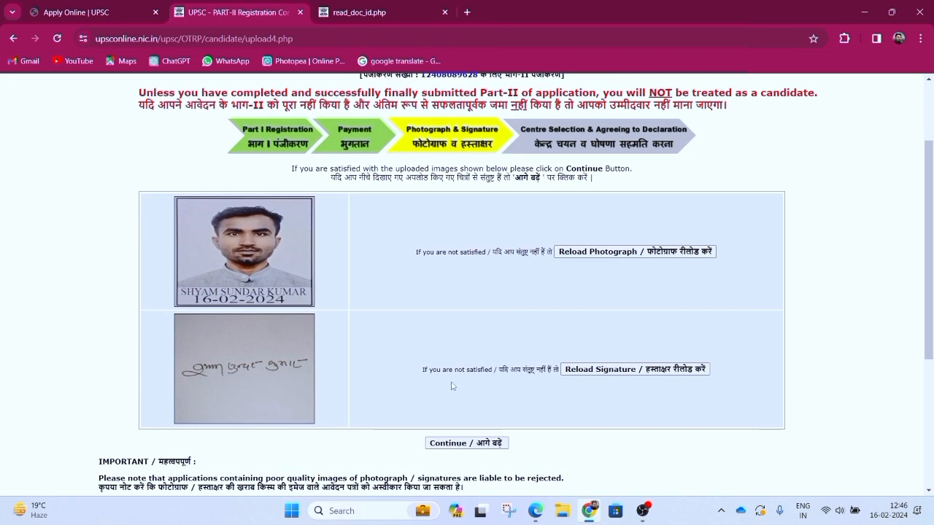
pyautogui.scroll(-3, 451, 386)
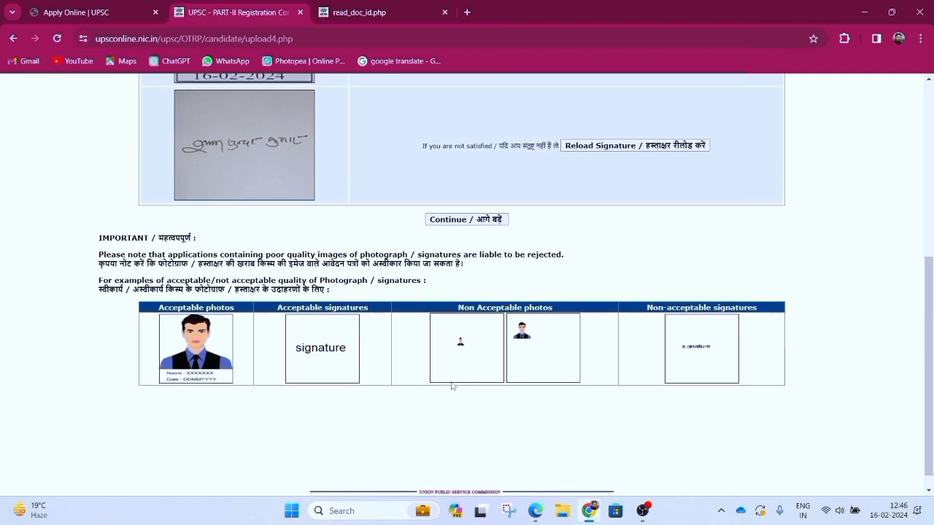
pyautogui.scroll(3, 452, 386)
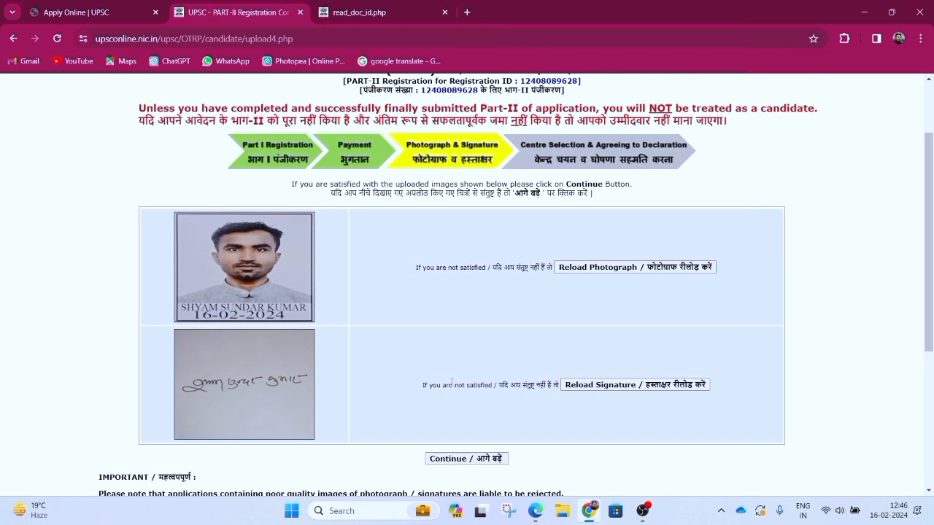
pyautogui.scroll(-3, 452, 381)
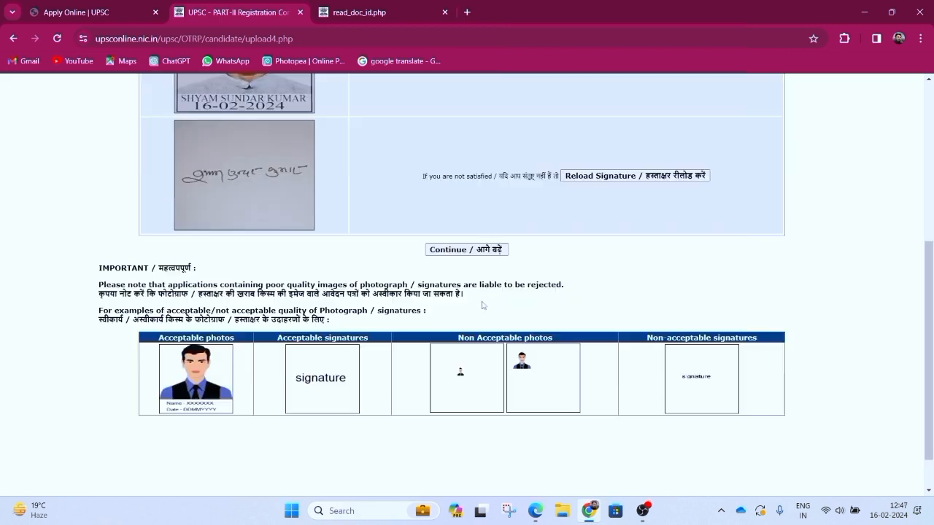
# Accept the uploaded images and choose Delhi as the examination centre
pyautogui.click(469, 250)
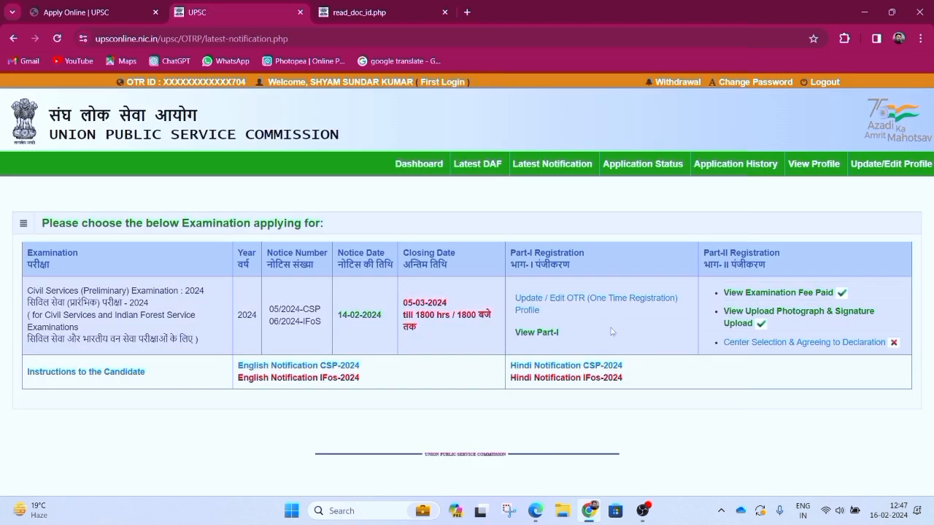
pyautogui.click(787, 343)
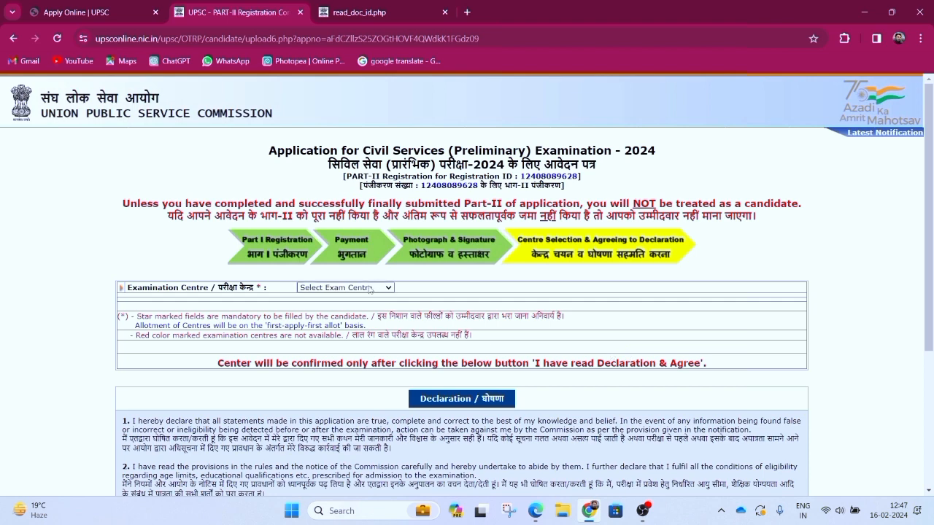
pyautogui.click(370, 289)
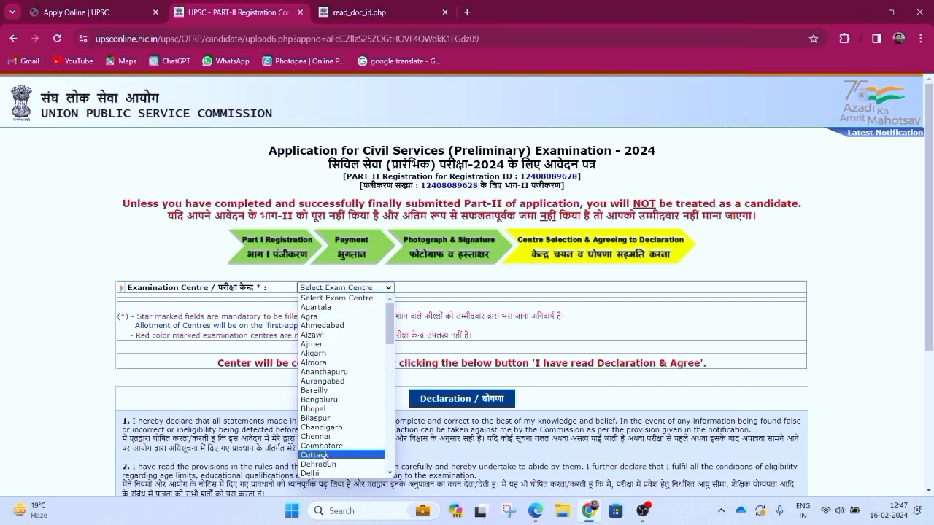
pyautogui.click(319, 474)
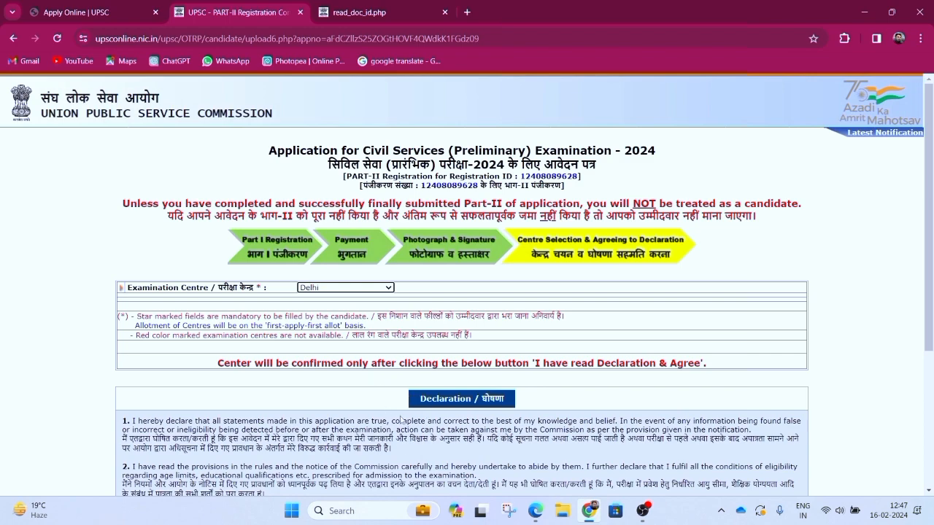
# Agree to the declaration and submit the application
pyautogui.scroll(-3, 326, 374)
pyautogui.scroll(1, 430, 296)
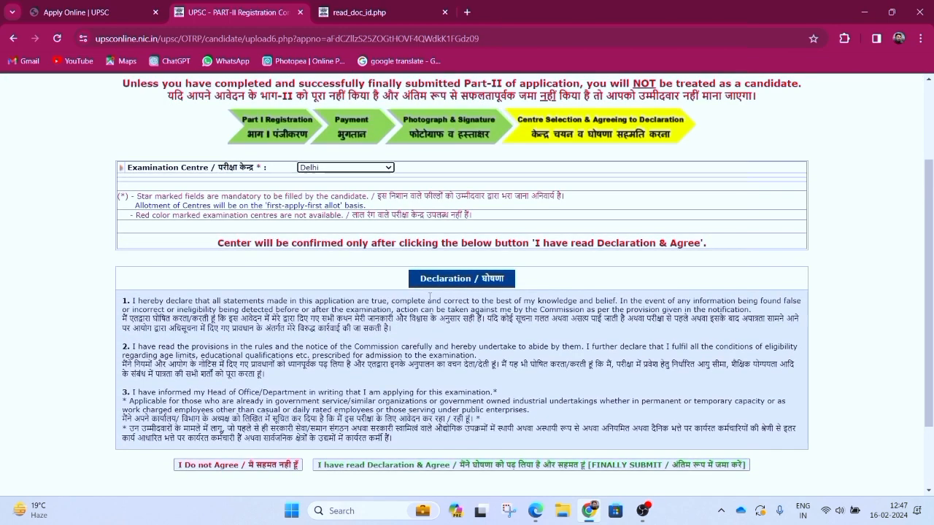
pyautogui.scroll(-2, 451, 343)
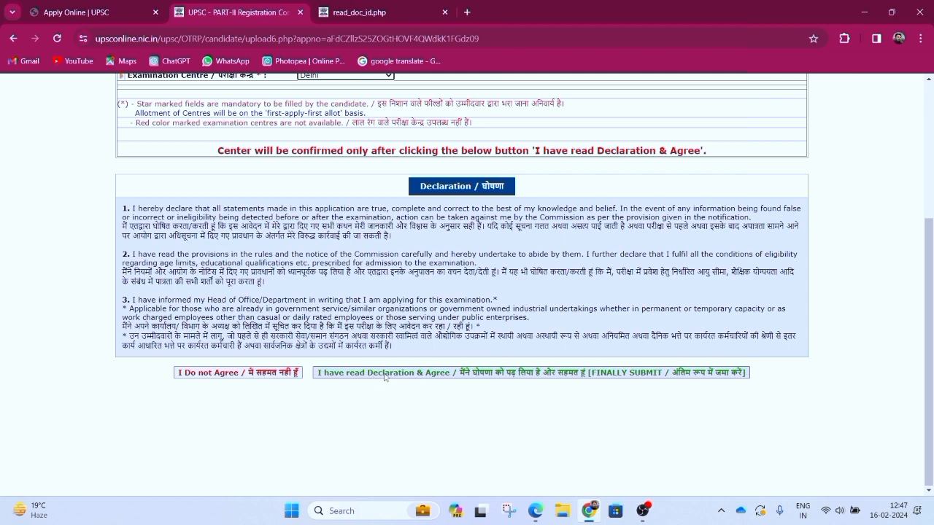
pyautogui.click(397, 373)
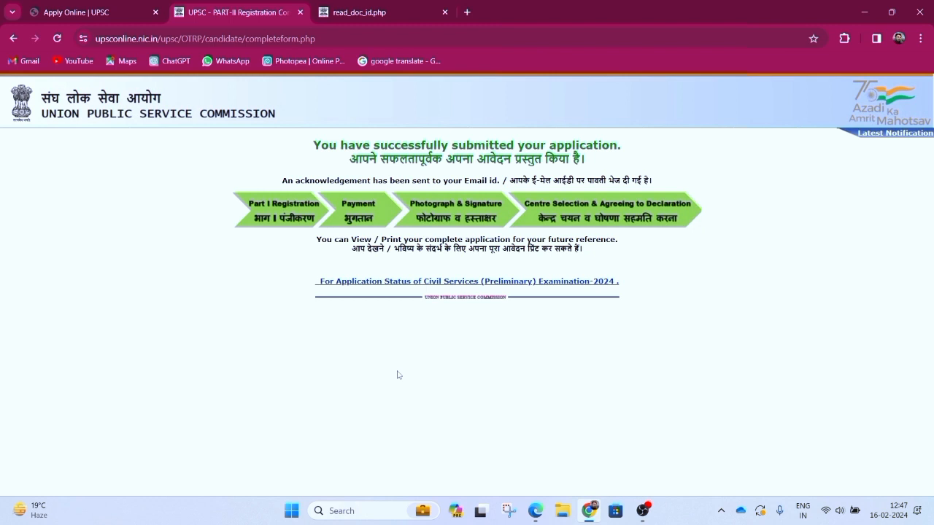
# Open Application Status and view the full submitted application, scrolling through its details
pyautogui.click(408, 284)
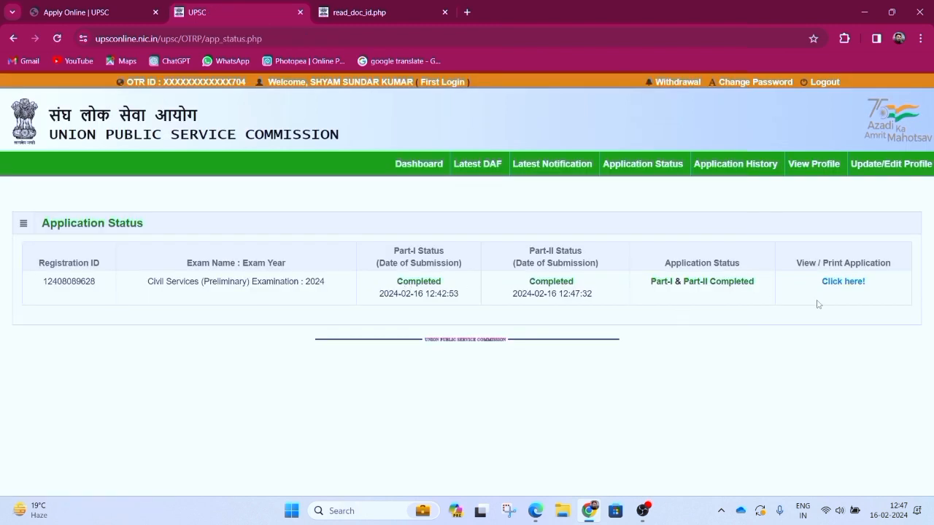
pyautogui.click(840, 284)
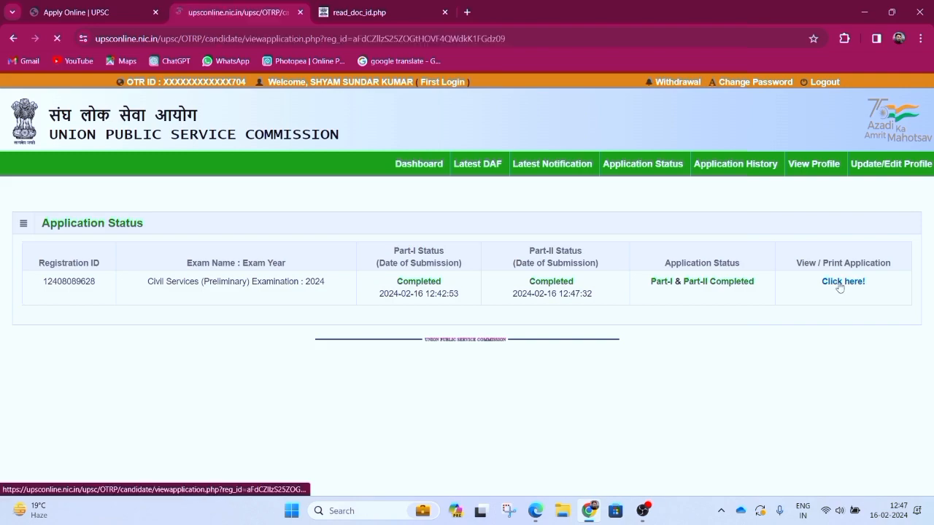
pyautogui.scroll(-15, 573, 360)
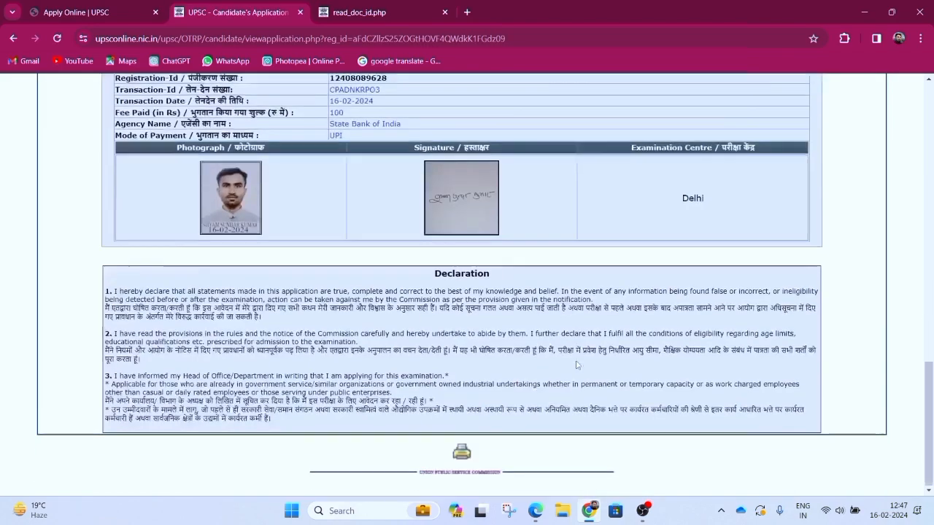
pyautogui.scroll(1, 576, 365)
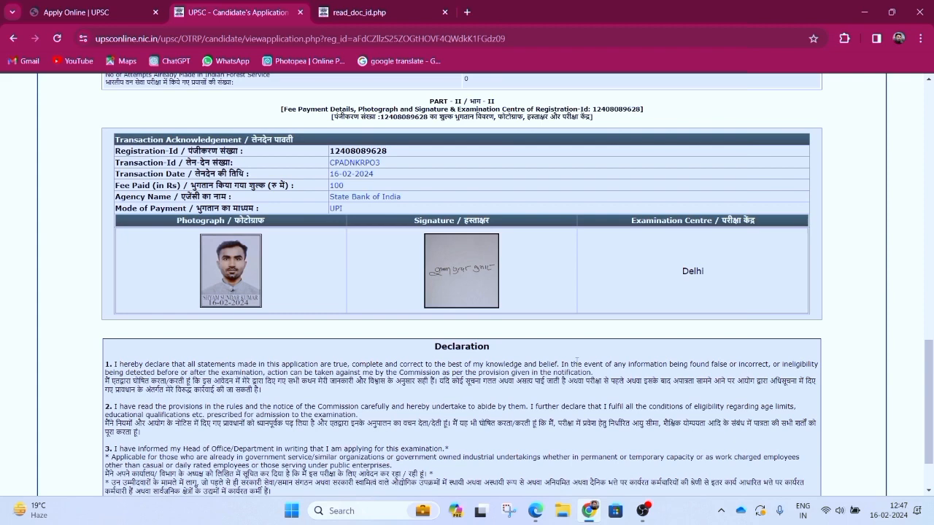
pyautogui.scroll(-1, 576, 361)
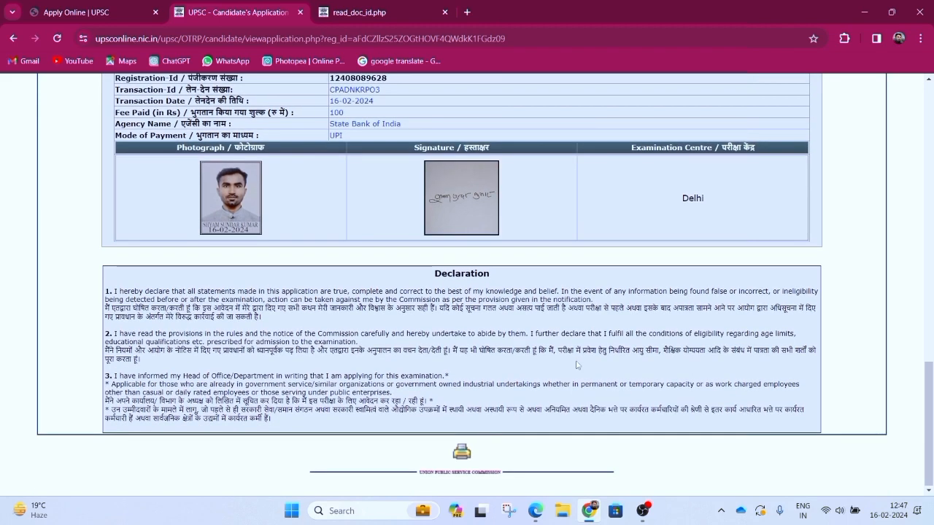
pyautogui.scroll(13, 577, 365)
pyautogui.scroll(-13, 576, 365)
# Print the three-page application to Save as PDF and save the file to the Desktop
pyautogui.click(462, 453)
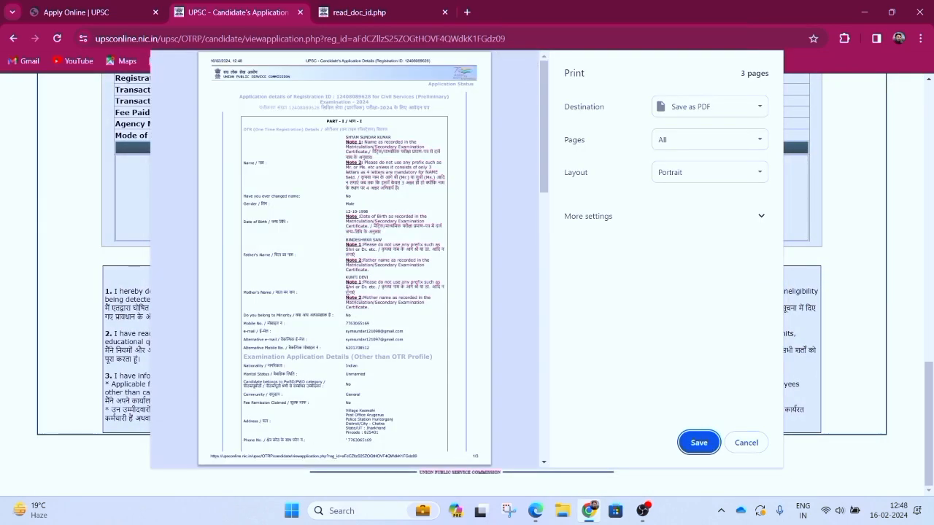
pyautogui.scroll(-15, 344, 259)
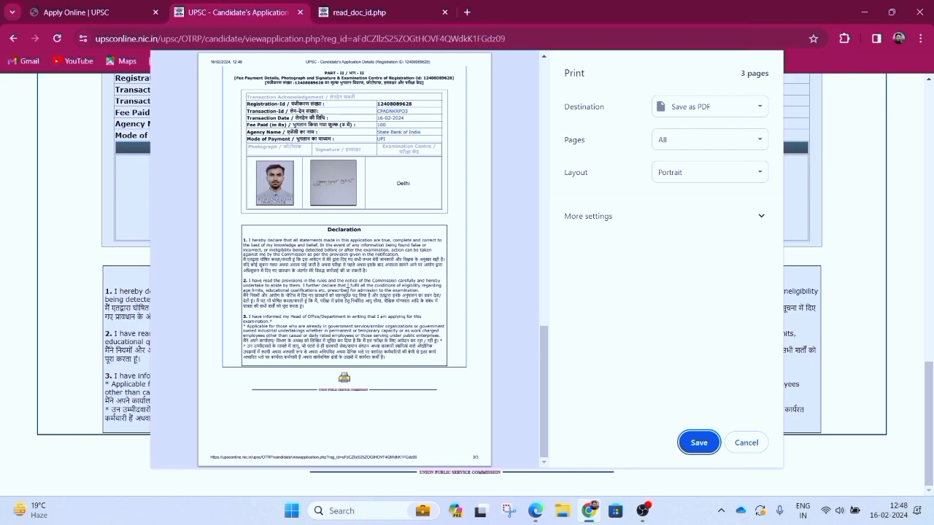
pyautogui.scroll(15, 345, 259)
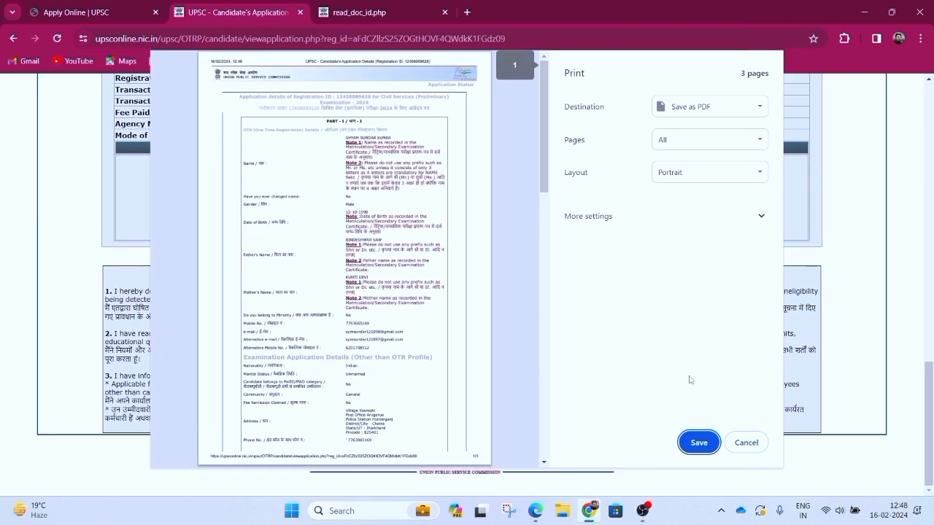
pyautogui.click(698, 442)
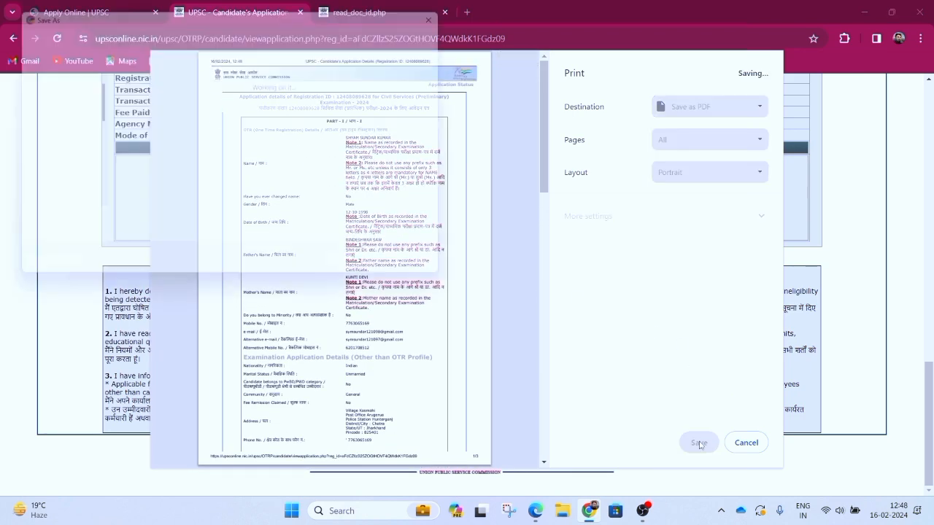
pyautogui.click(365, 274)
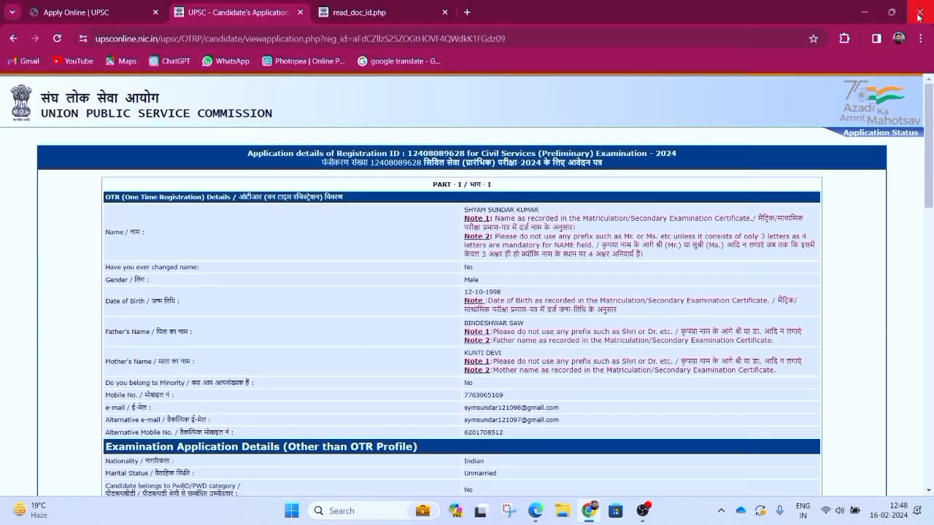
# Close Chrome, then decline OBS's exit prompt so recording continues
pyautogui.click(918, 16)
pyautogui.click(917, 7)
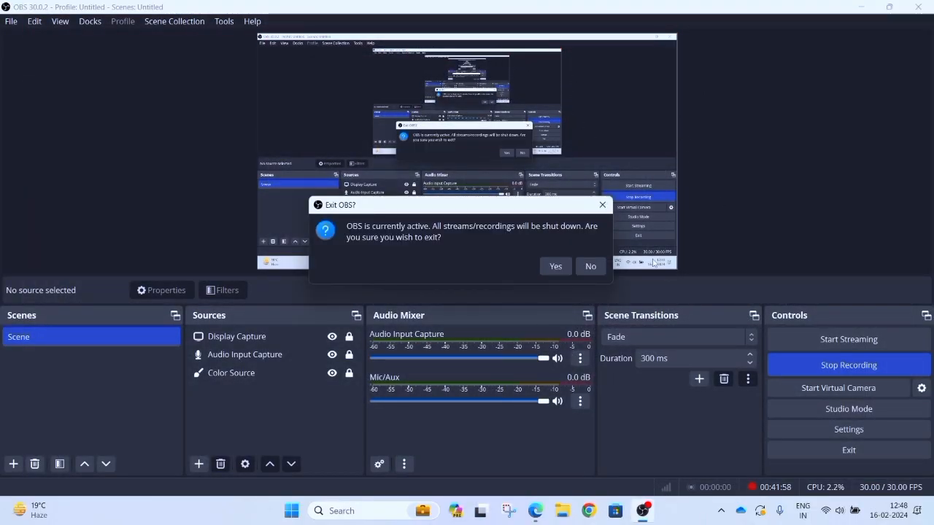
pyautogui.click(588, 267)
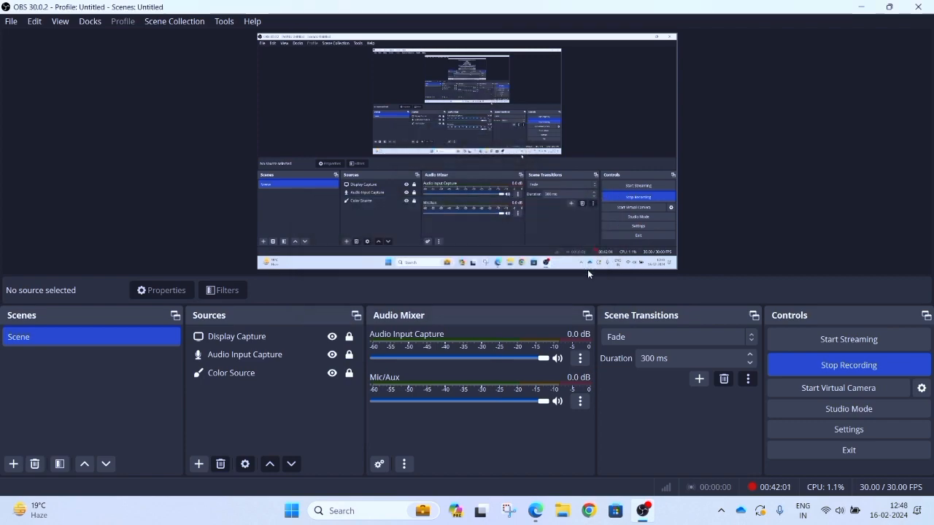